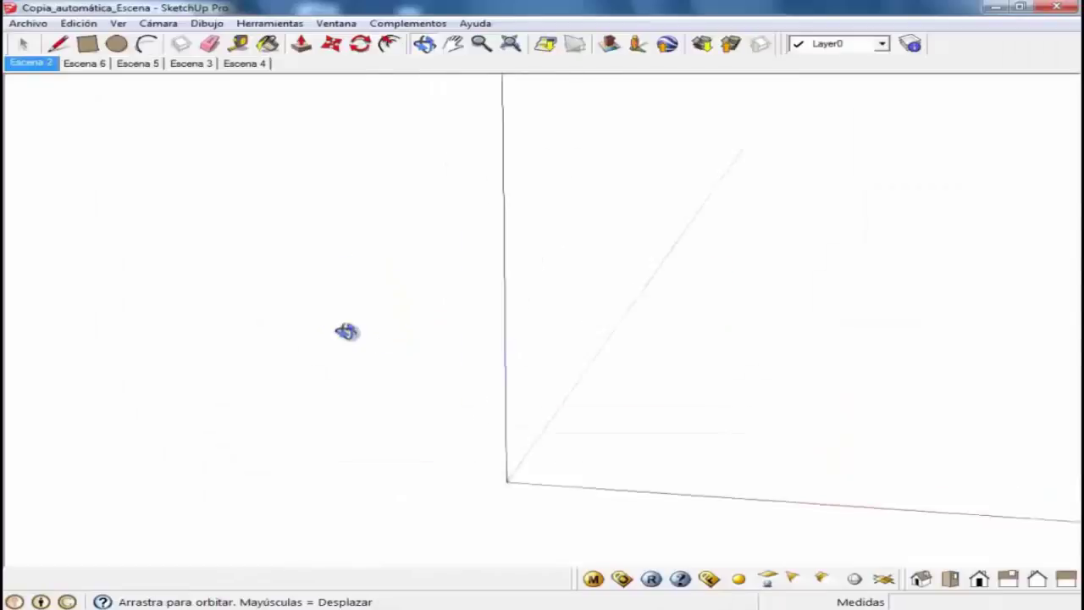
Orbit around the empty Copia_automática_Escena model showing only ground and axes.
mouse_move(347, 331)
middle_mouse_down()
mouse_move(909, 342)
mouse_move(220, 293)
mouse_move(687, 441)
mouse_move(368, 405)
mouse_move(670, 160)
mouse_move(1016, 77)
middle_mouse_up()
Make the Paredes walls layer visible and orbit around the walled room.
left_click(909, 43)
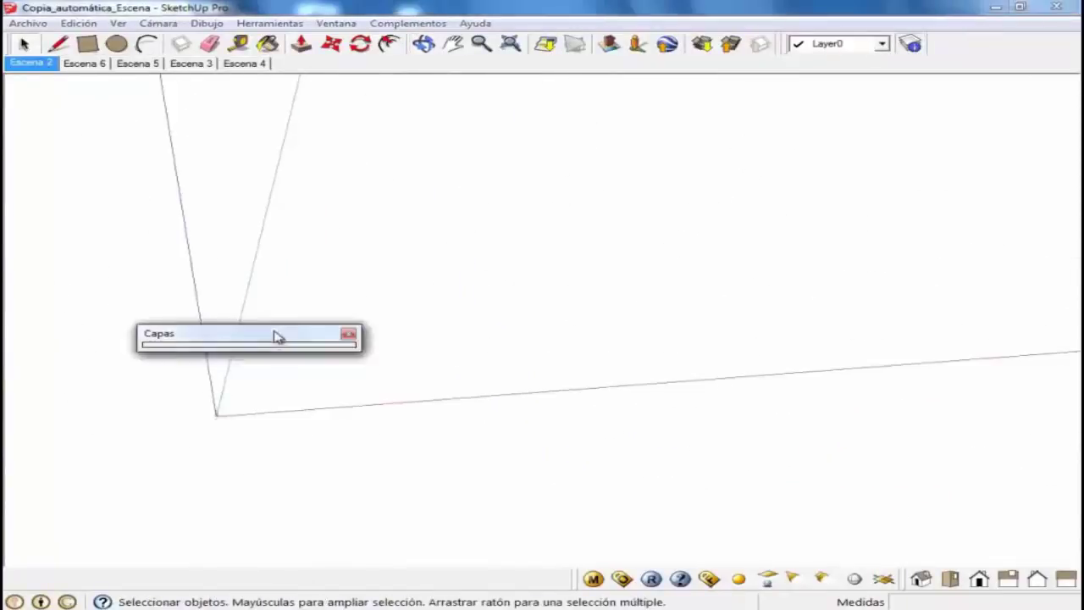
mouse_move(271, 337)
left_mouse_down()
mouse_move(977, 184)
mouse_move(984, 99)
left_mouse_up()
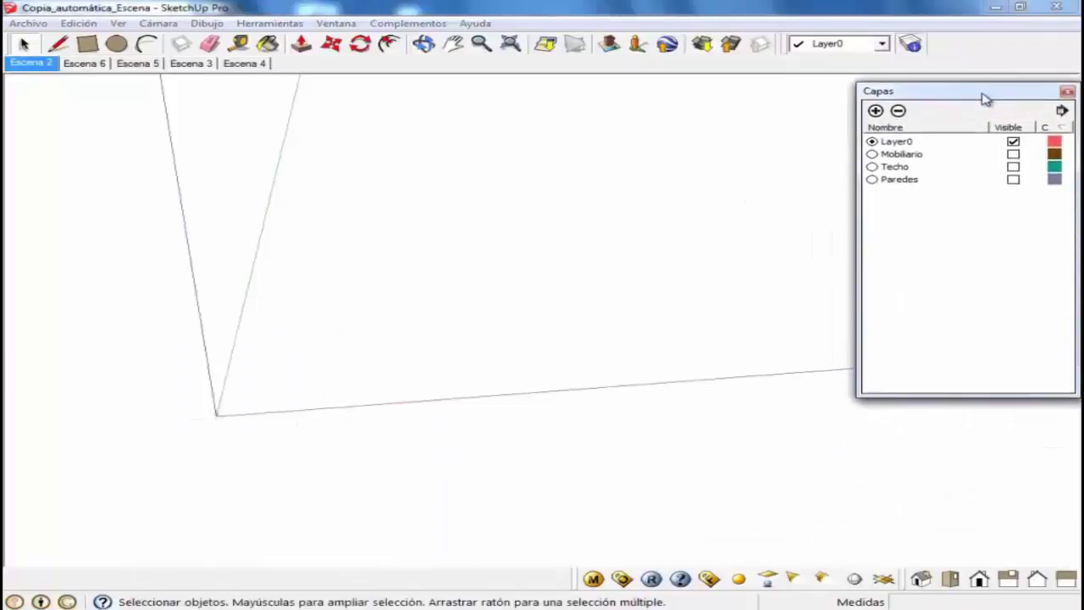
left_click(1014, 179)
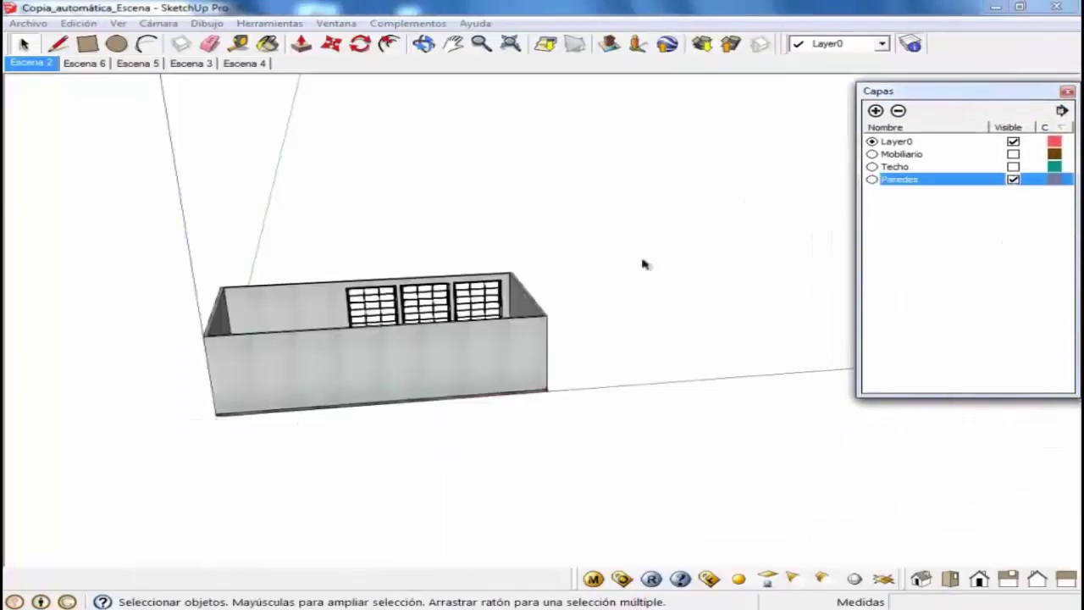
mouse_move(644, 262)
middle_mouse_down()
mouse_move(632, 404)
mouse_move(10, 438)
mouse_move(1073, 269)
middle_mouse_up()
scroll(452, 425, "up", 3)
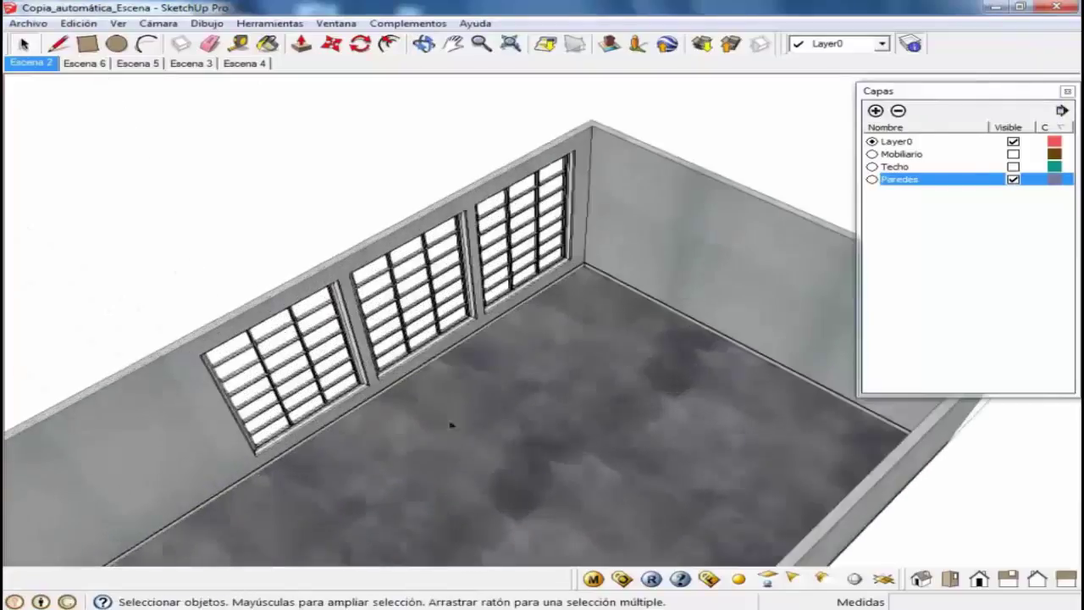
scroll(452, 425, "up", 2)
mouse_move(452, 425)
middle_mouse_down()
mouse_move(598, 309)
mouse_move(757, 209)
mouse_move(720, 189)
mouse_move(559, 259)
mouse_move(381, 285)
mouse_move(623, 286)
mouse_move(505, 431)
mouse_move(687, 395)
mouse_move(697, 249)
middle_mouse_up()
scroll(622, 286, "down", 5)
scroll(697, 249, "up", 5)
scroll(423, 350, "up", 2)
mouse_move(420, 349)
middle_mouse_down()
mouse_move(508, 273)
mouse_move(520, 242)
mouse_move(403, 298)
mouse_move(686, 259)
mouse_move(677, 264)
middle_mouse_up()
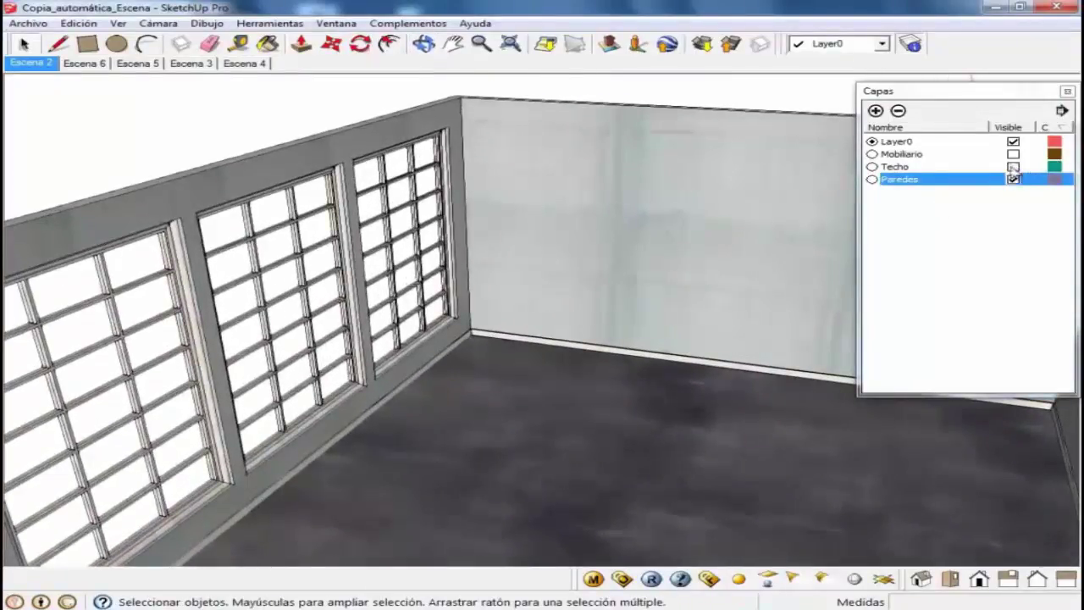
Turn on the Mobiliario and Techo layers and close the layers panel.
left_click(1012, 154)
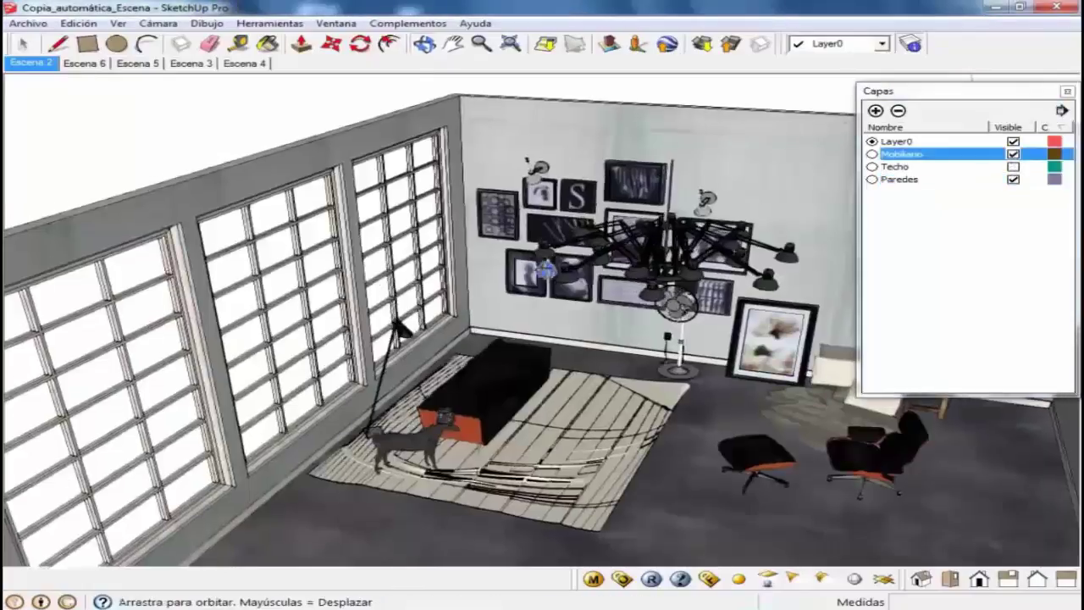
mouse_move(540, 215)
middle_mouse_down()
mouse_move(556, 324)
mouse_move(542, 212)
middle_mouse_up()
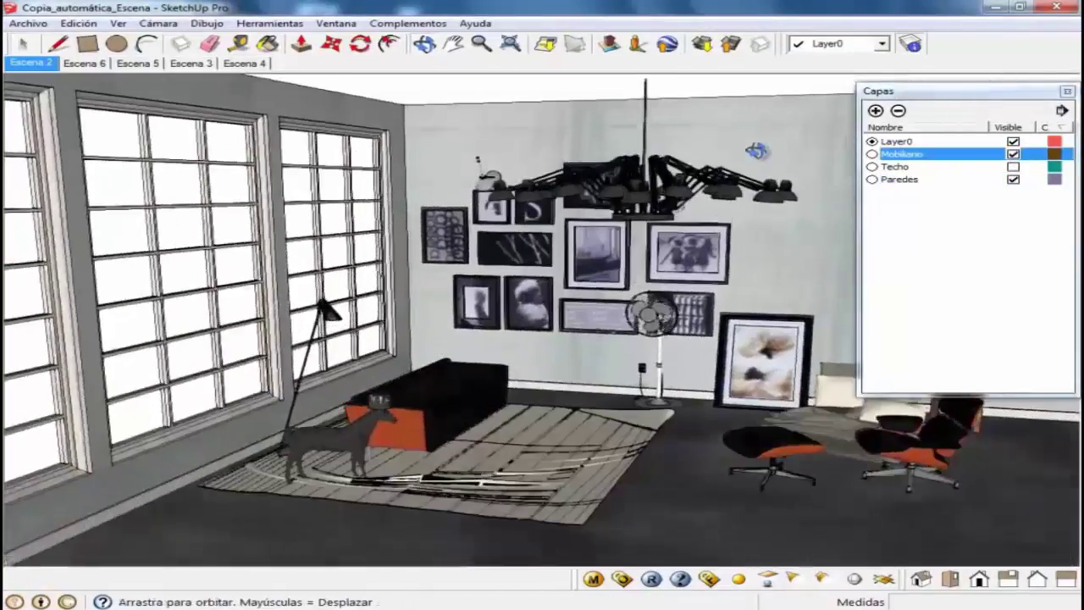
left_click(1013, 167)
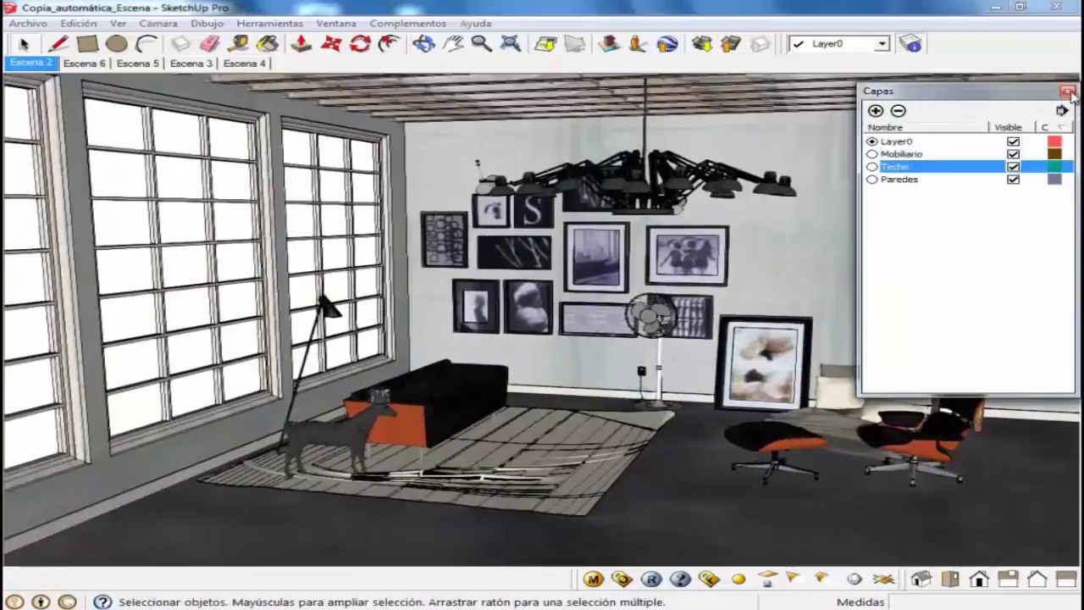
left_click(1069, 93)
mouse_move(758, 246)
middle_mouse_down()
mouse_move(834, 242)
mouse_move(722, 248)
middle_mouse_up()
Preview the Escena 6, 5, 3 and 4 scenes, ending on Escena 2.
left_click(94, 67)
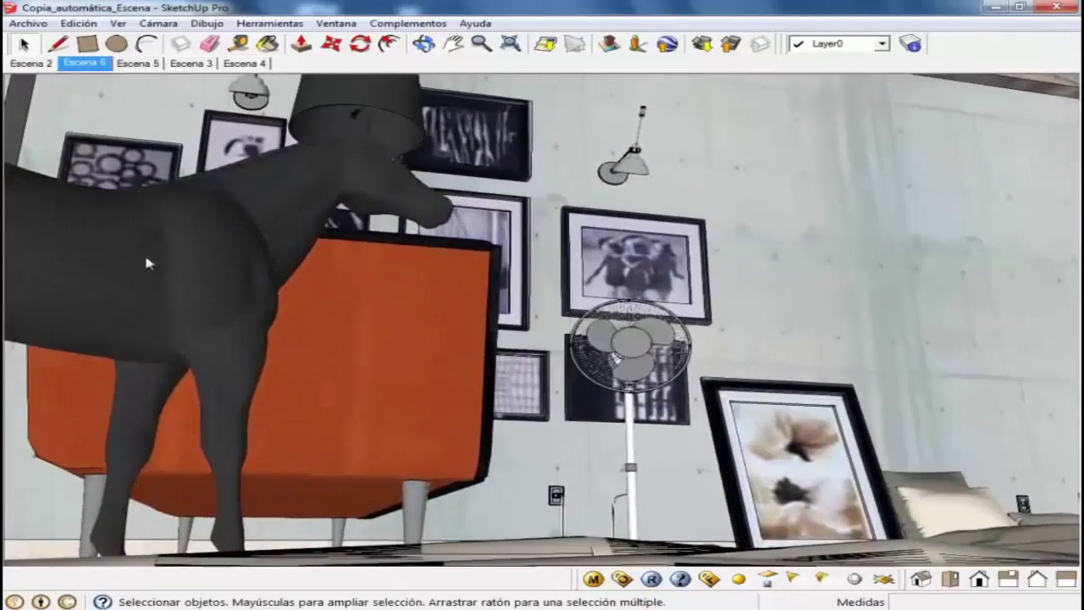
left_click(142, 66)
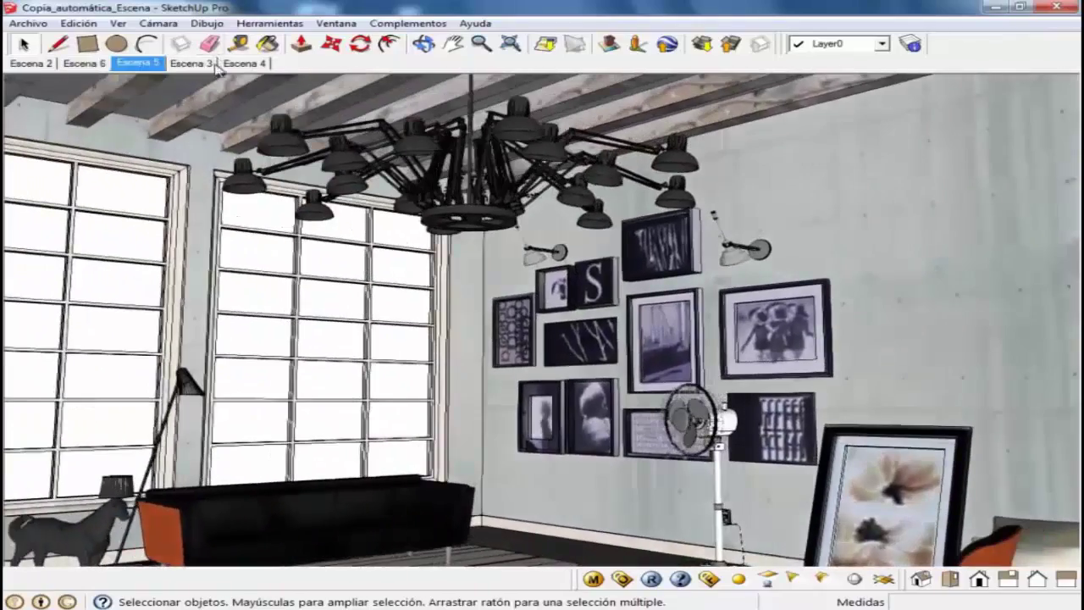
left_click(213, 66)
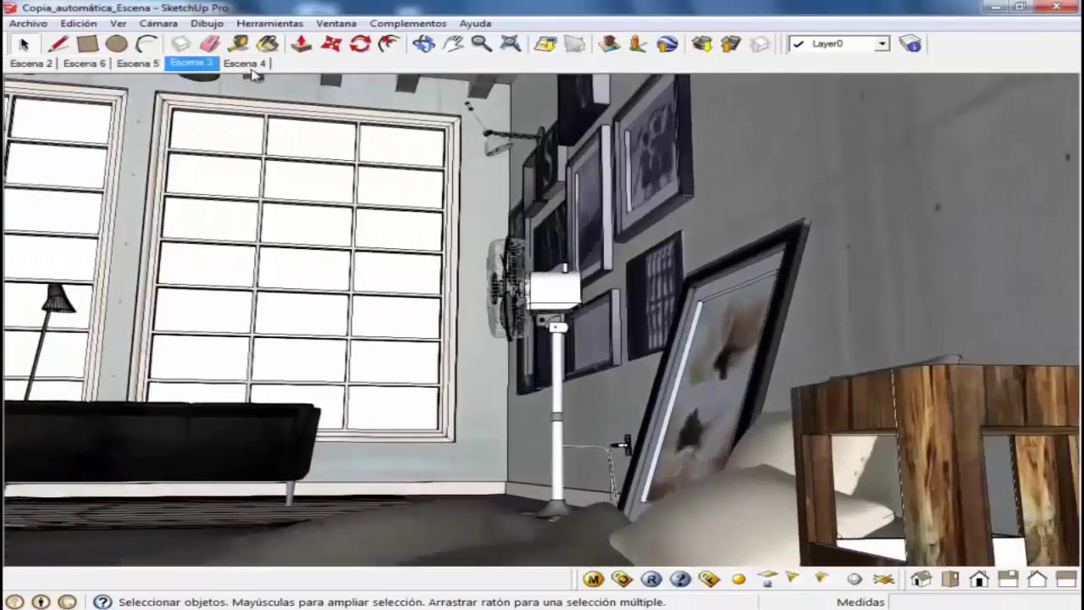
left_click(247, 67)
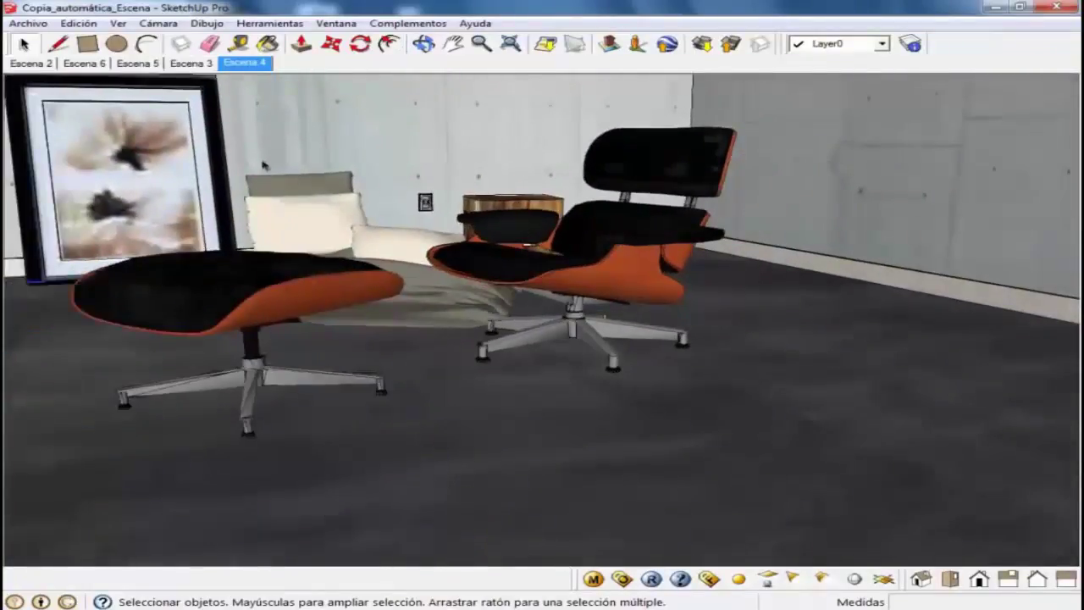
left_click(37, 65)
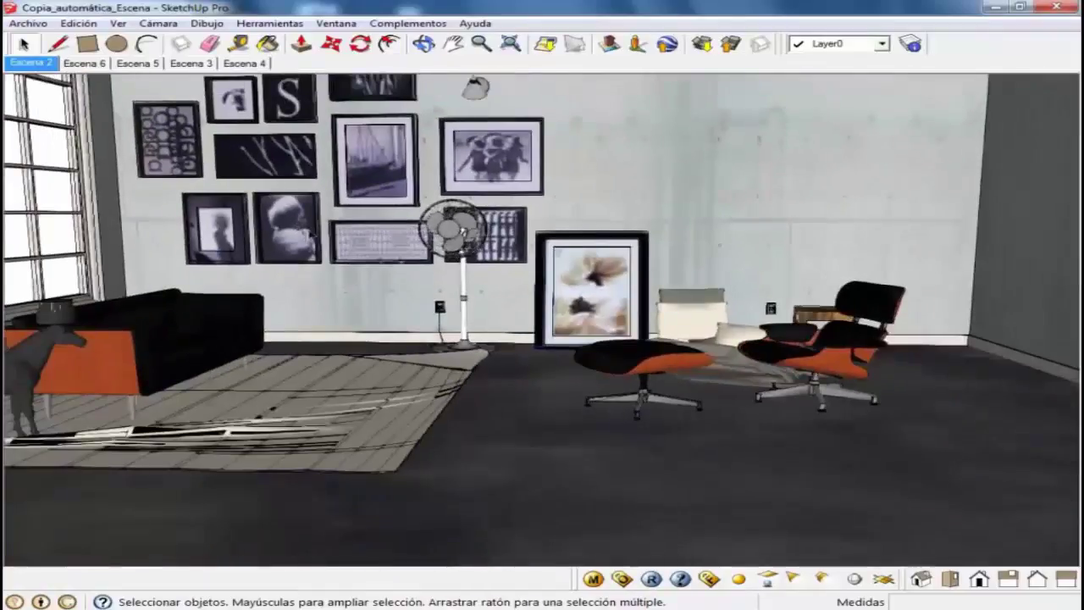
Pan and orbit to a low view showing the chandelier, picture wall and chairs.
left_click(452, 44)
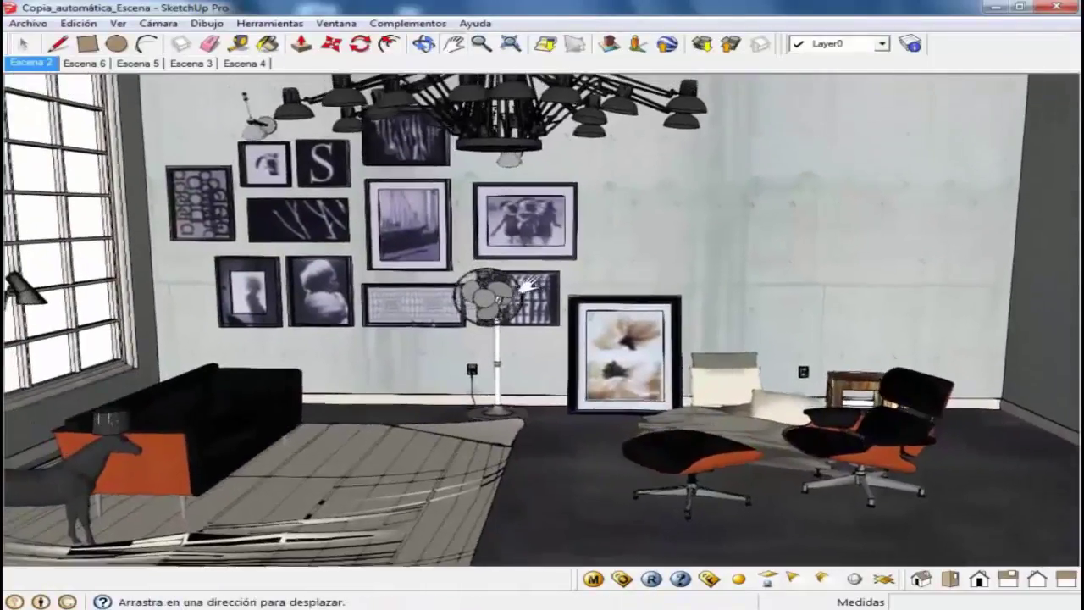
left_click(424, 44)
mouse_move(489, 305)
left_mouse_down()
mouse_move(508, 292)
mouse_move(525, 300)
mouse_move(533, 281)
left_mouse_up()
key("h")
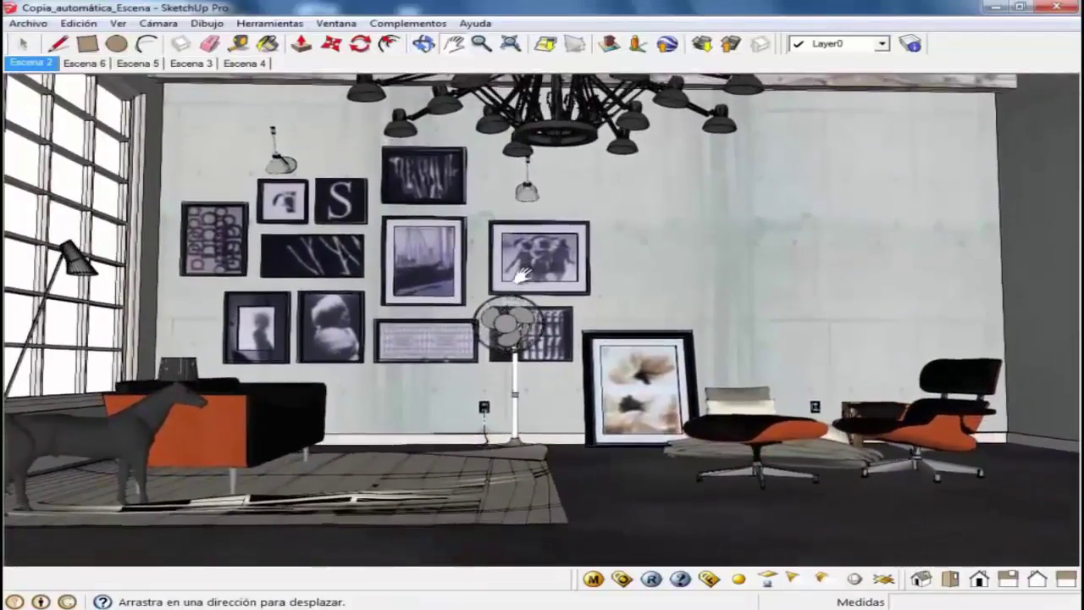
key("o")
mouse_move(457, 307)
left_mouse_down()
mouse_move(423, 313)
mouse_move(426, 249)
mouse_move(595, 301)
left_mouse_up()
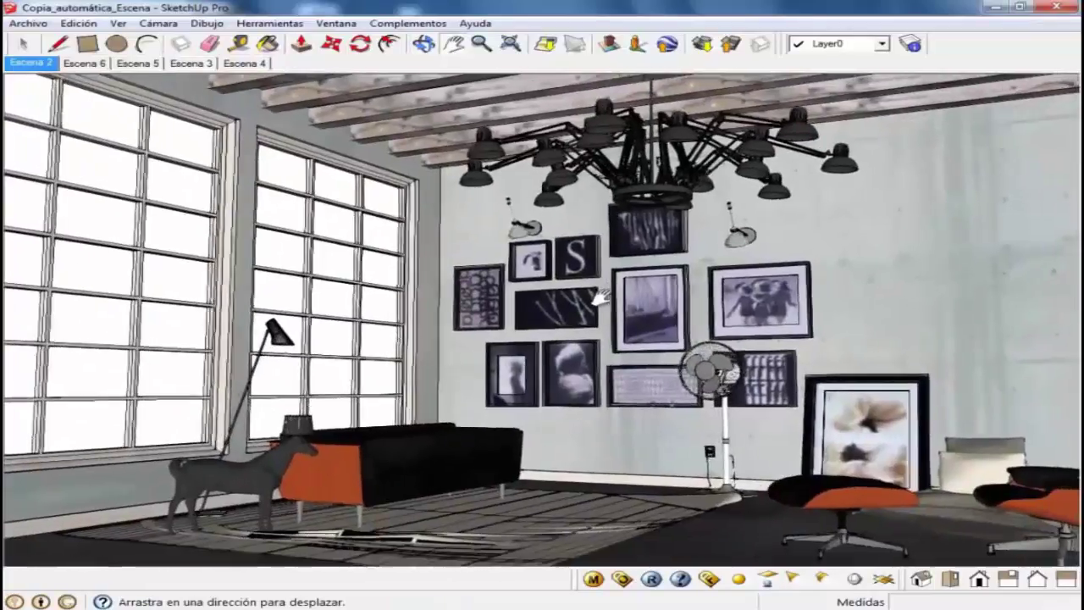
key("o")
left_click_drag(660, 333, 1077, 444)
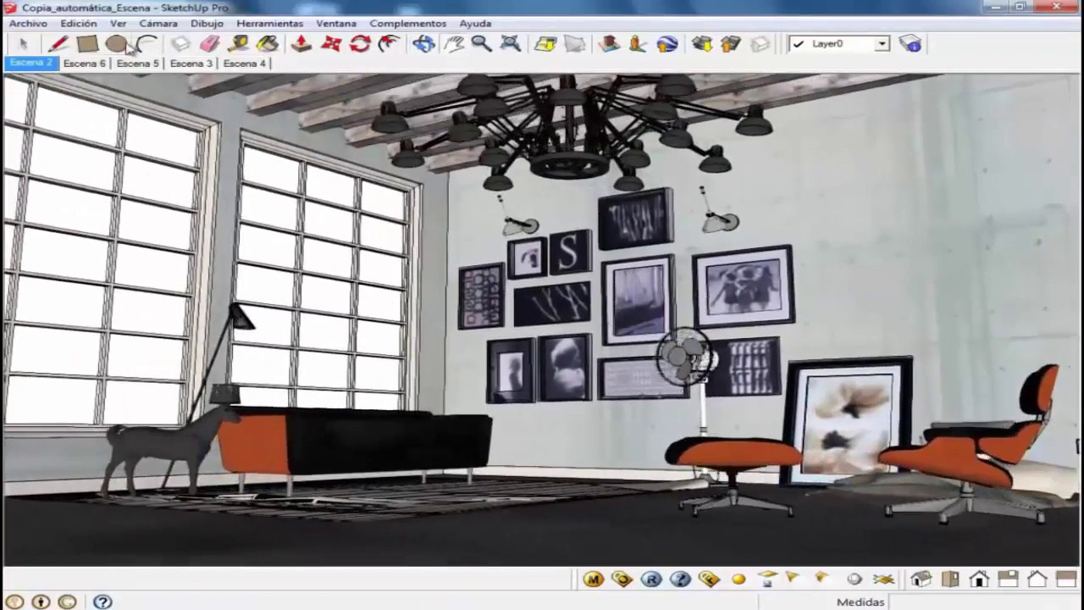
Add the current view as new scene Escena 7 and check it.
left_click(116, 23)
mouse_move(163, 260)
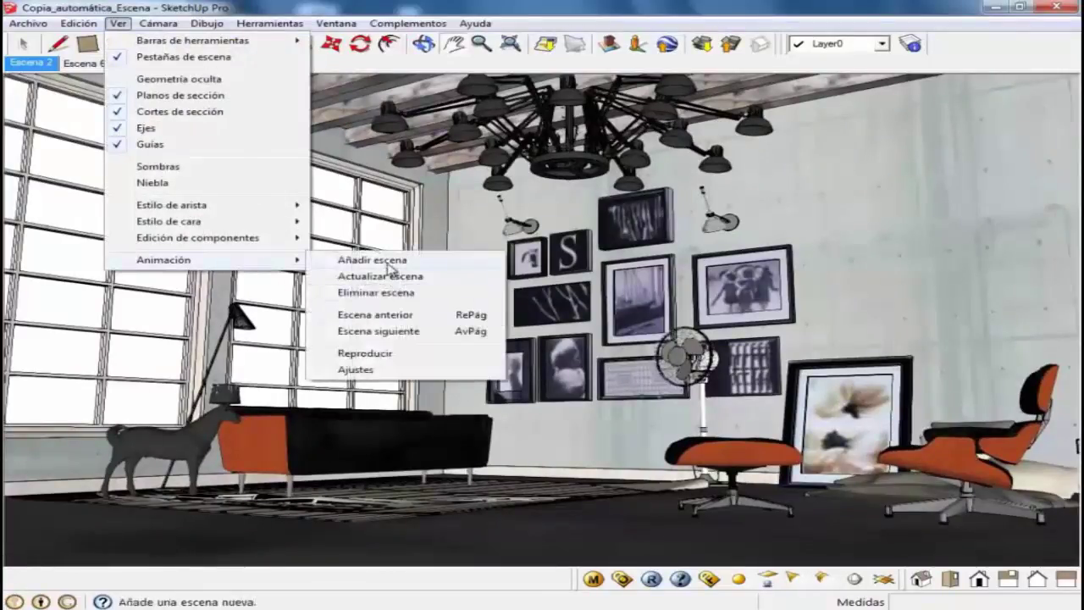
left_click(365, 260)
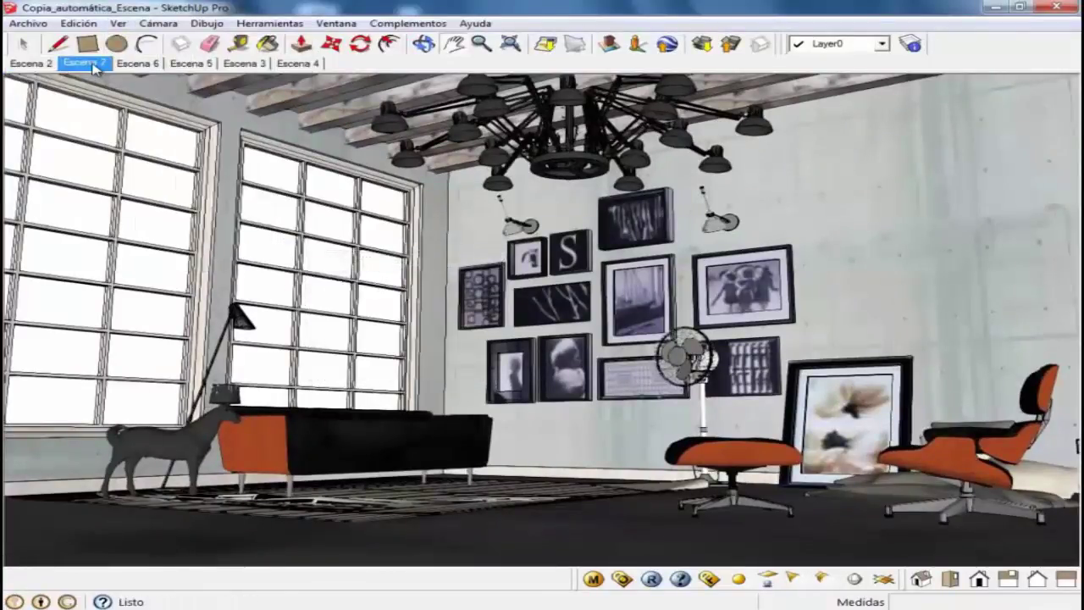
key("Page_Down")
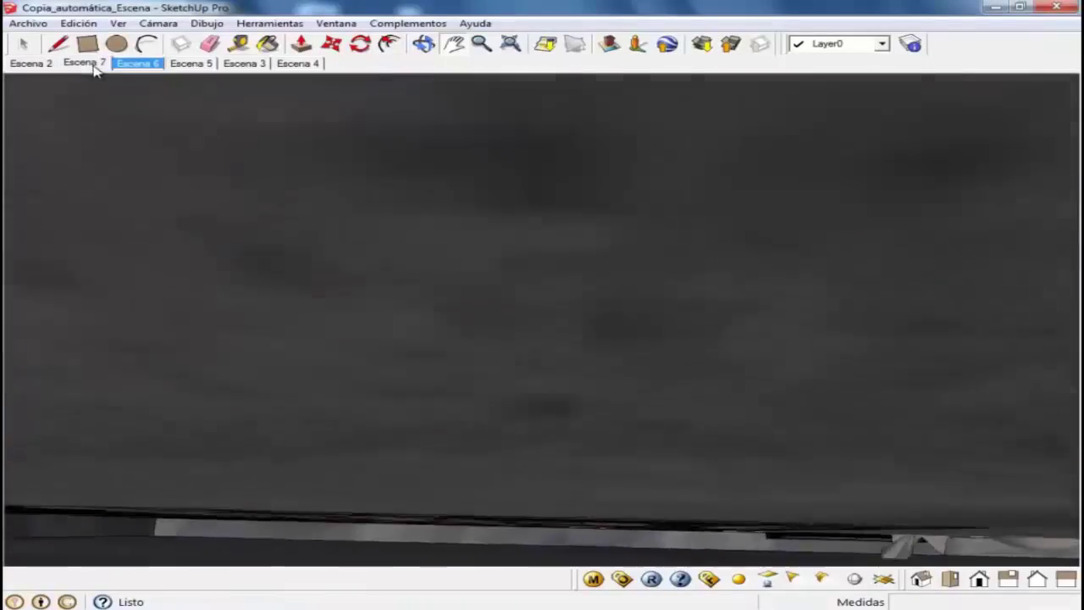
left_click(91, 64)
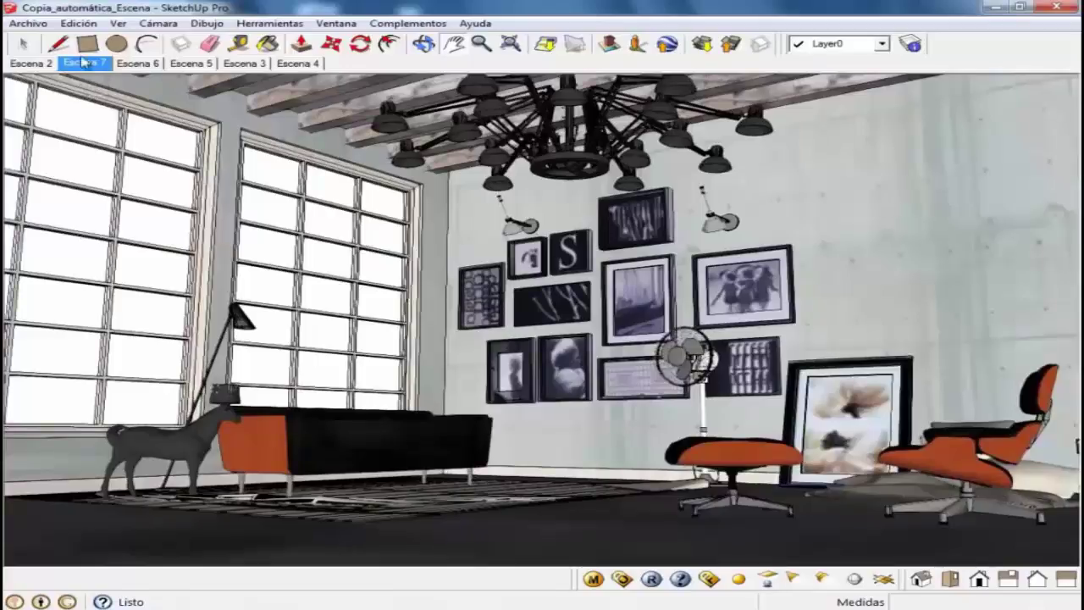
From Escena 2, orbit and zoom to reveal the chandelier above the picture wall.
left_click(42, 64)
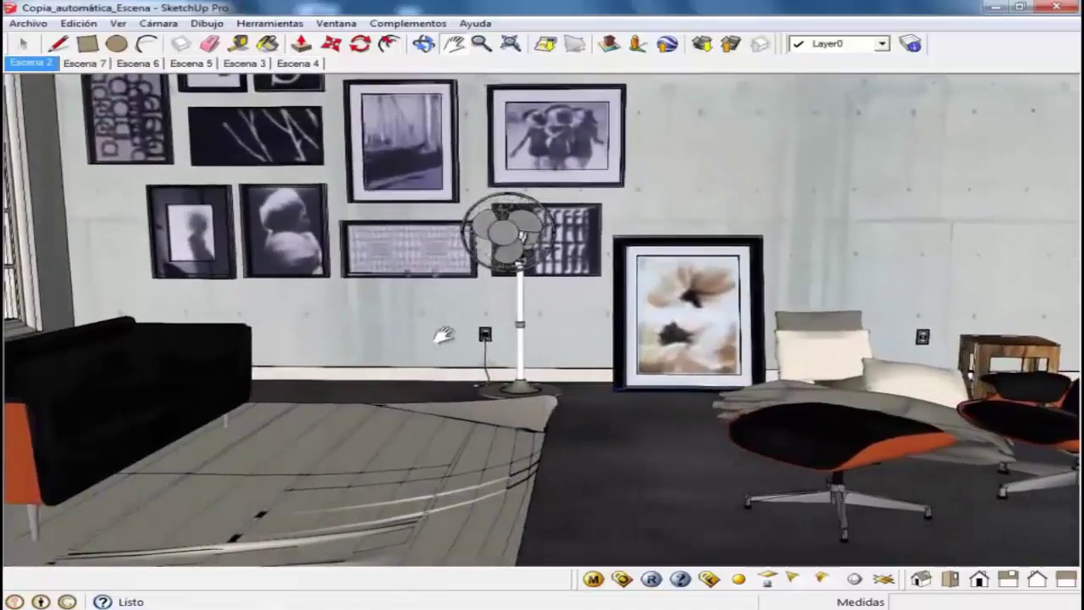
scroll(506, 330, "down", 3)
mouse_move(505, 330)
middle_mouse_down()
mouse_move(742, 375)
mouse_move(633, 350)
mouse_move(681, 293)
mouse_move(707, 336)
middle_mouse_up()
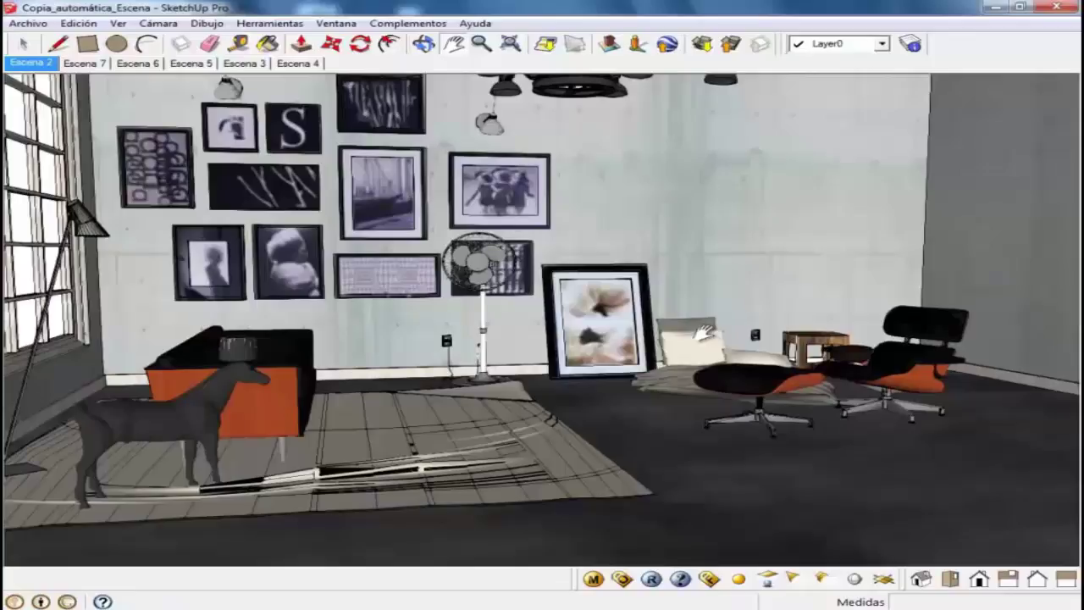
middle_click_drag(703, 333, 415, 113)
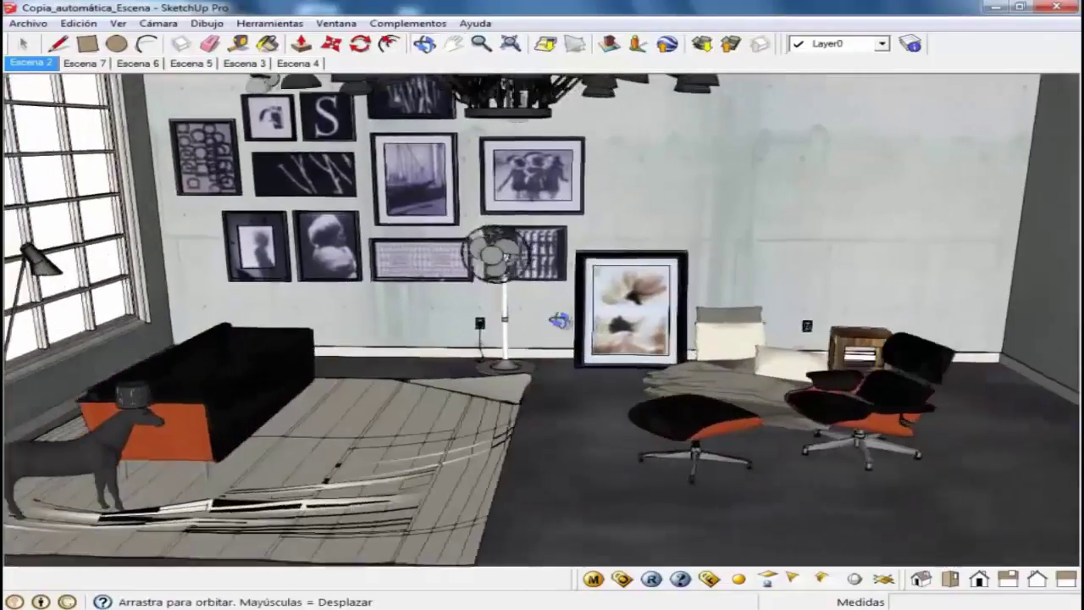
scroll(414, 113, "up", 3)
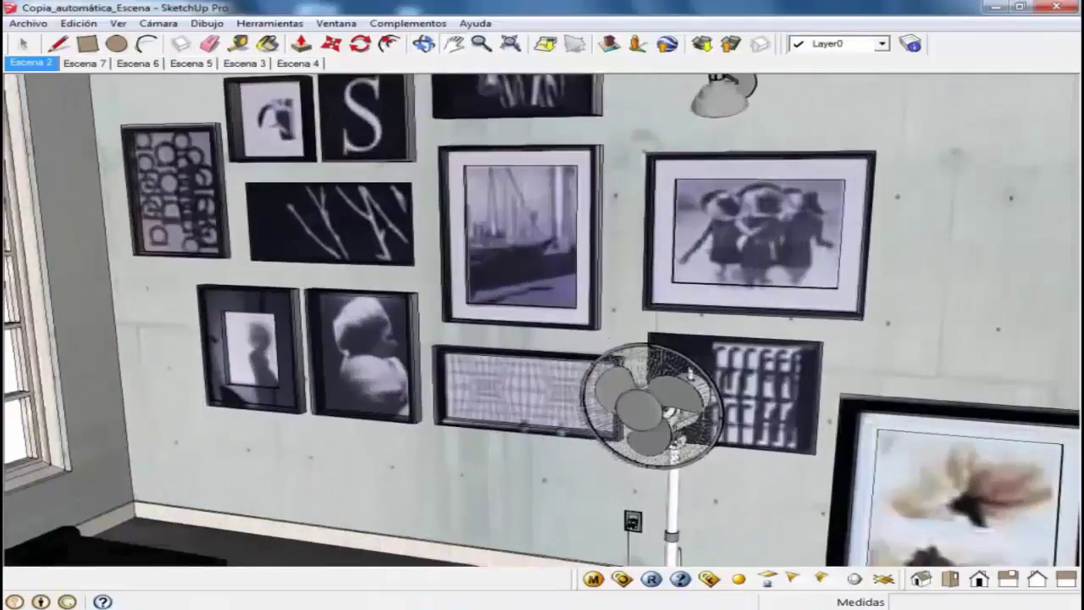
scroll(508, 373, "down", 3)
middle_click_drag(514, 380, 590, 336)
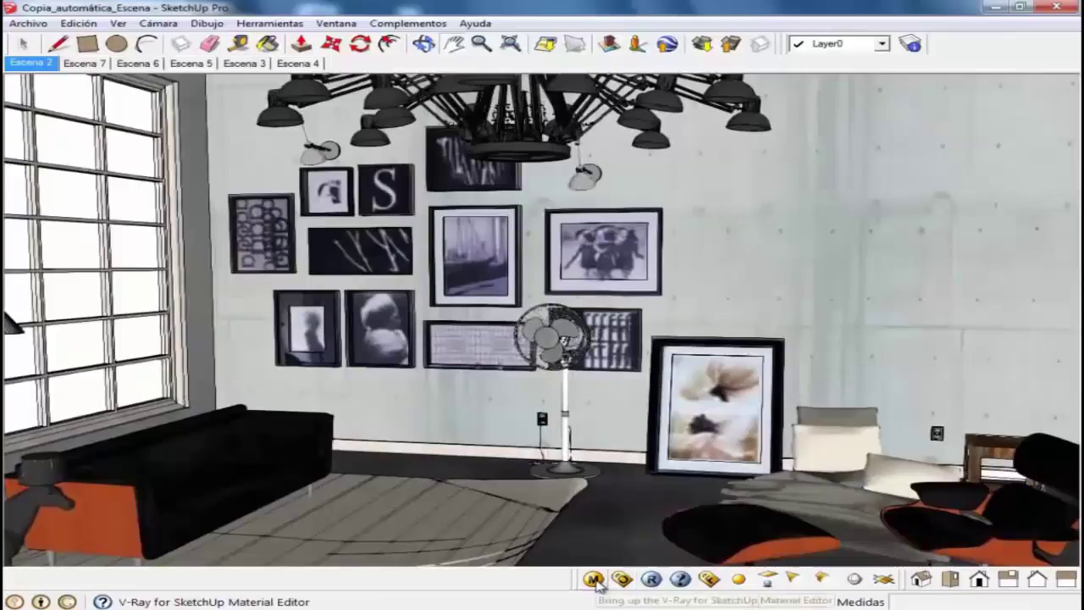
Bring up the V-Ray Material Editor and browse the White, LightGray and Charcoal materials.
left_click(594, 579)
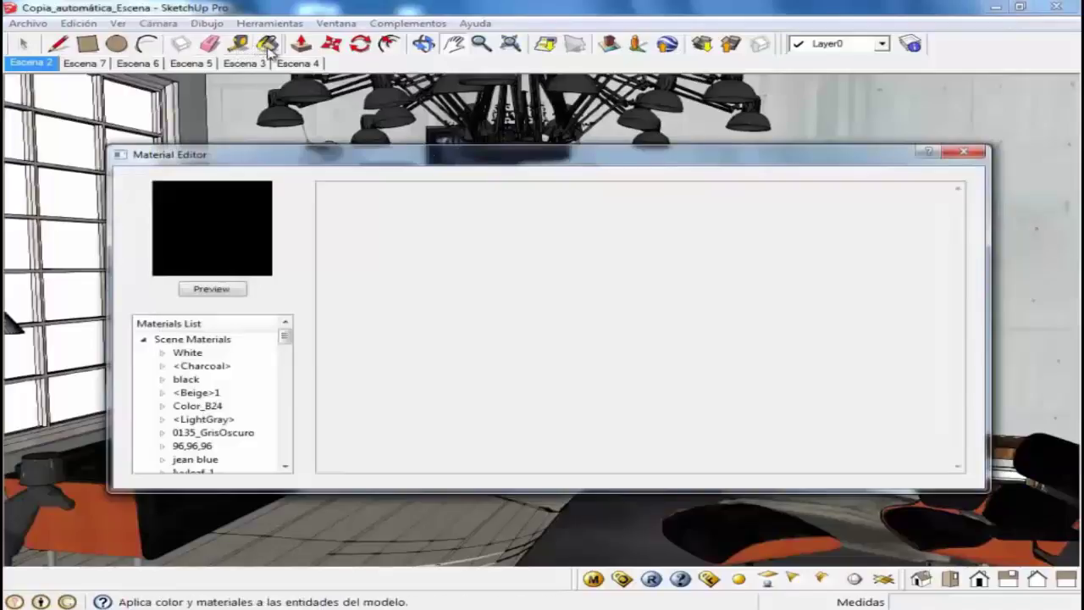
left_click_drag(771, 161, 787, 120)
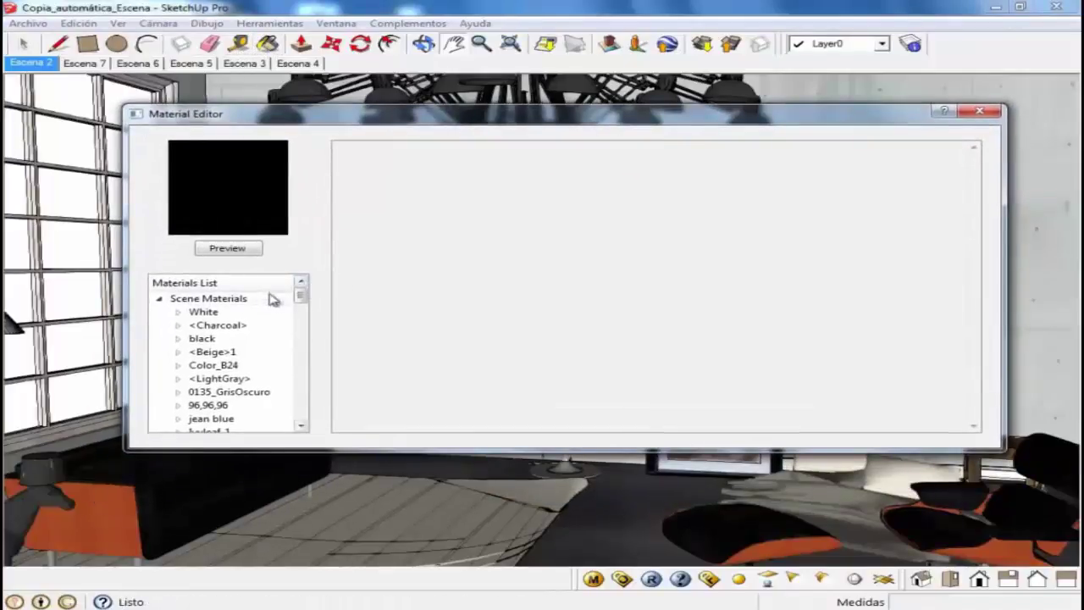
left_click(267, 313)
left_click(231, 380)
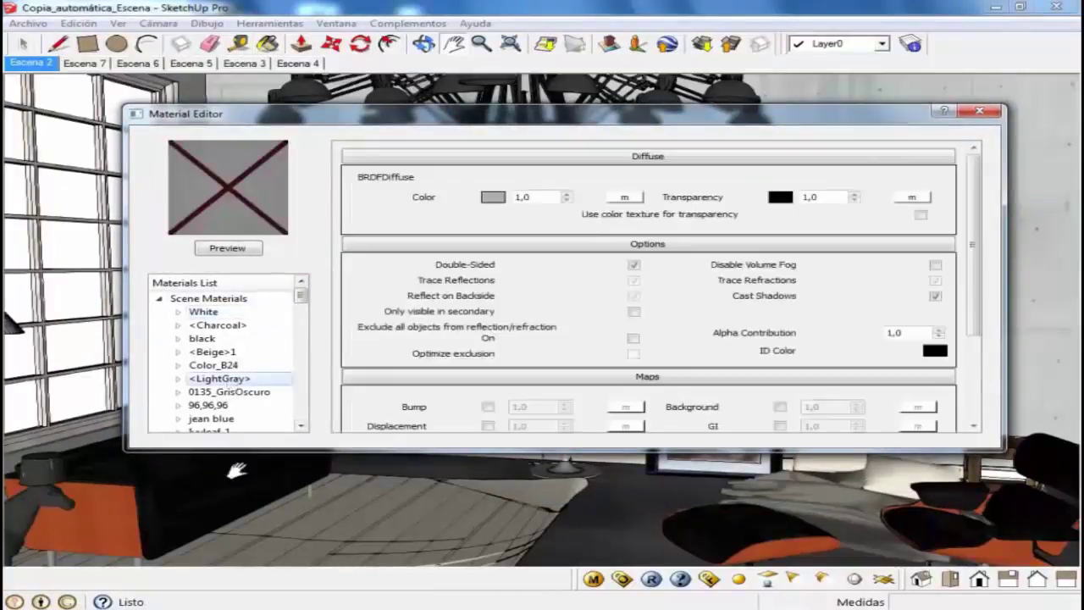
left_click(216, 326)
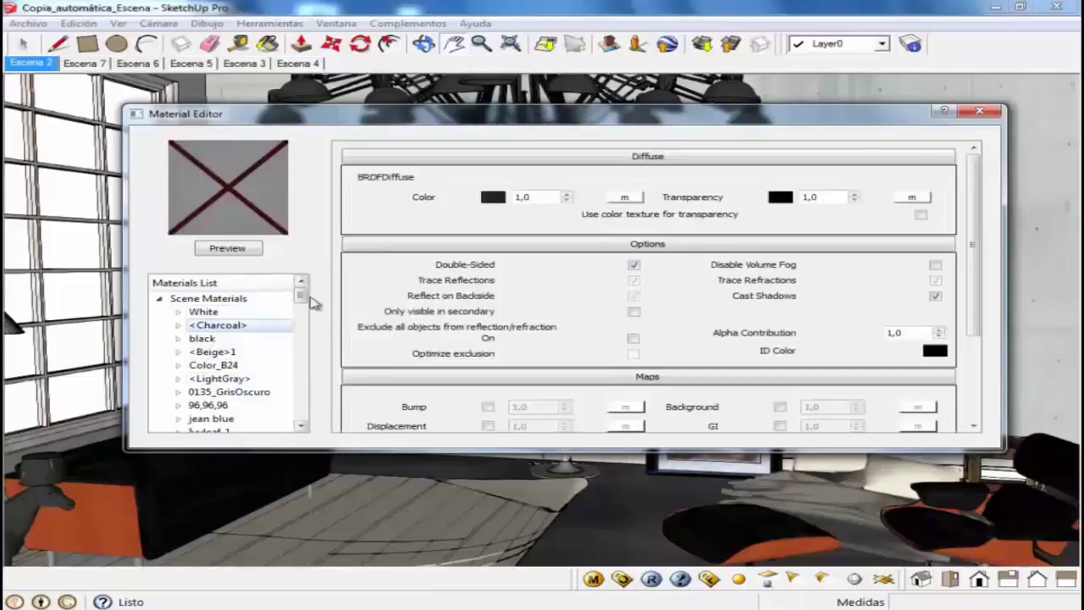
left_click(206, 301)
left_click_drag(300, 302, 301, 405)
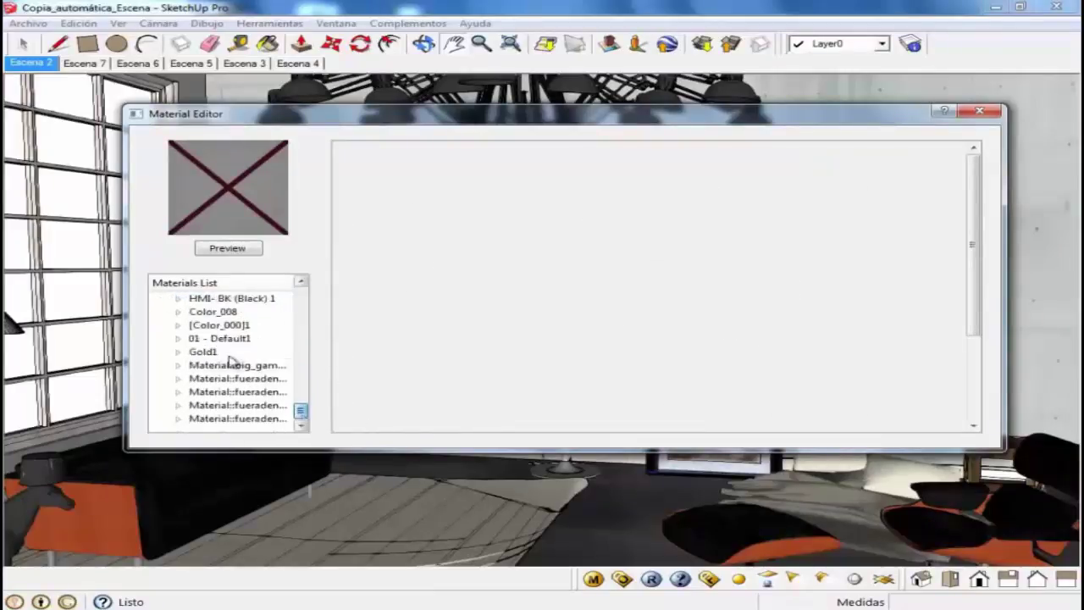
Show the Gold1 then black material settings, and orbit toward the wall pictures.
left_click(203, 351)
scroll(254, 381, "up", 5)
scroll(229, 355, "up", 5)
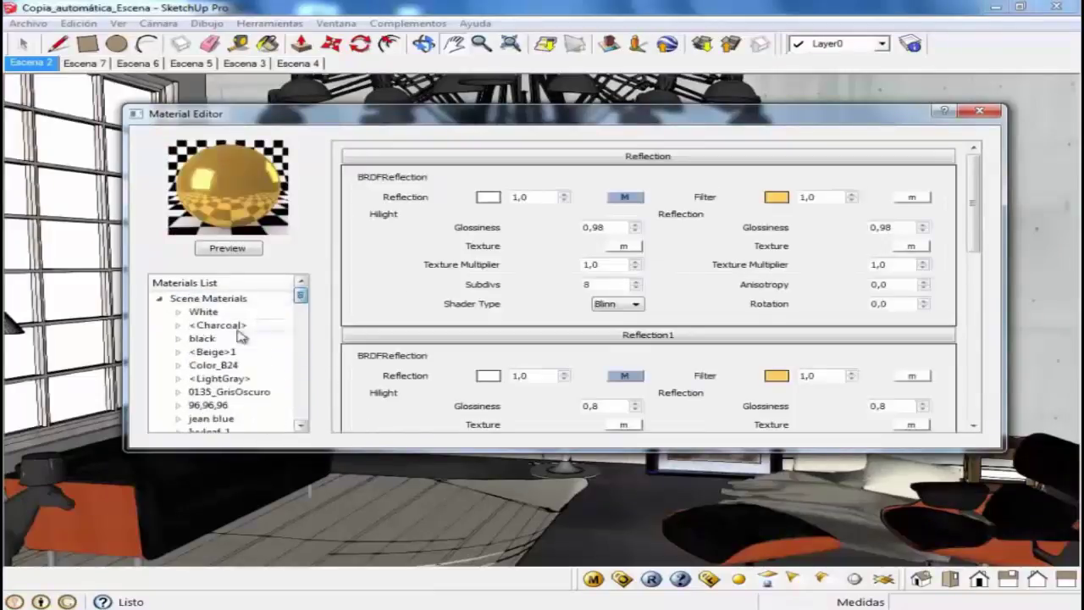
left_click(202, 337)
left_click(160, 298)
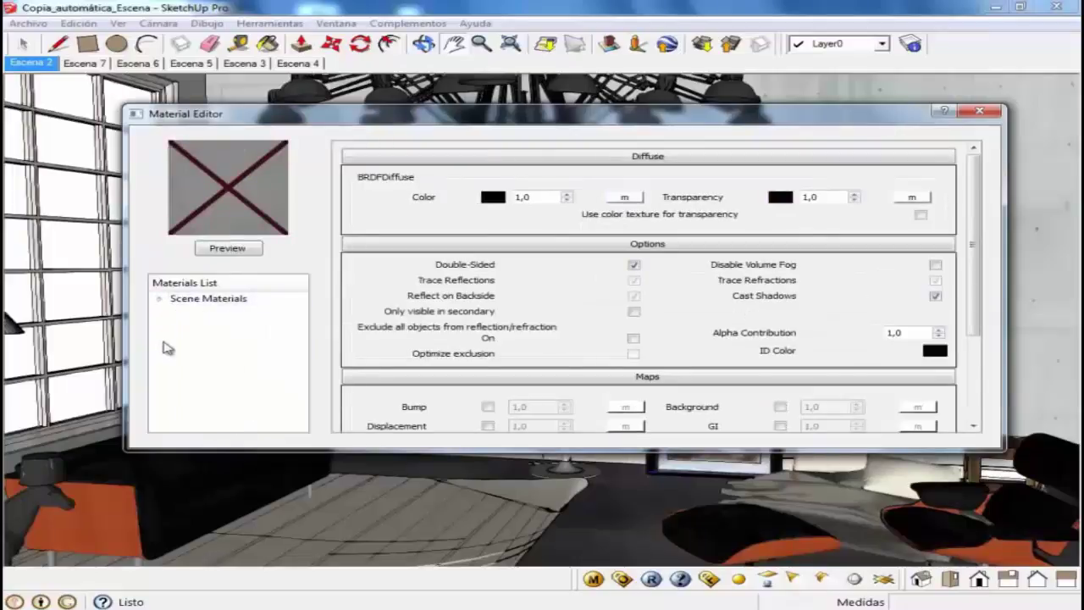
left_click(159, 300)
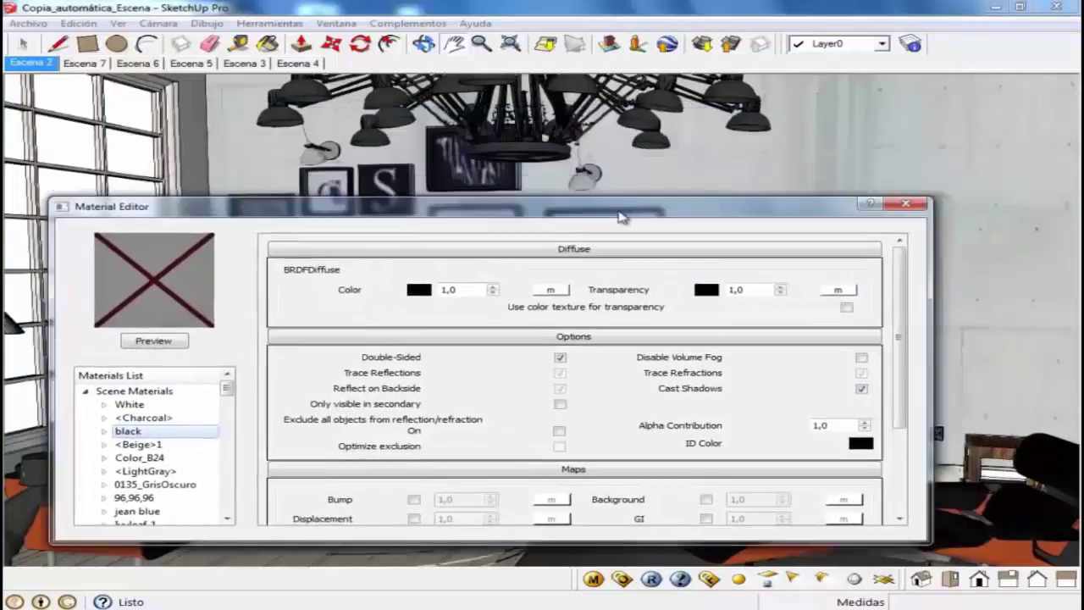
left_click_drag(692, 123, 616, 266)
left_click_drag(684, 205, 600, 178)
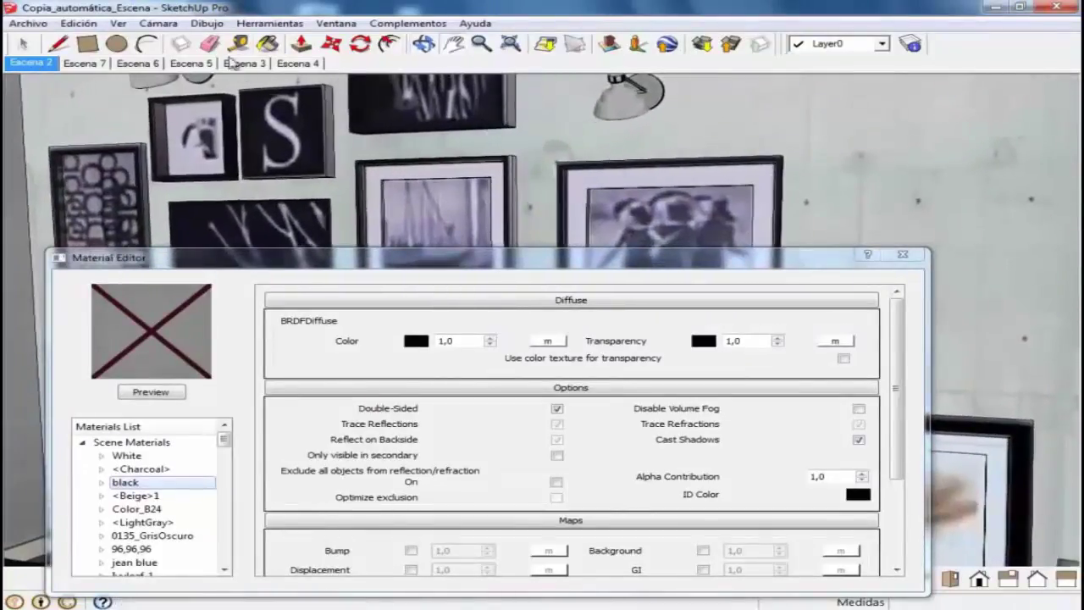
Sample the quadri bn material from a wall picture with the Paint Bucket.
left_click(267, 43)
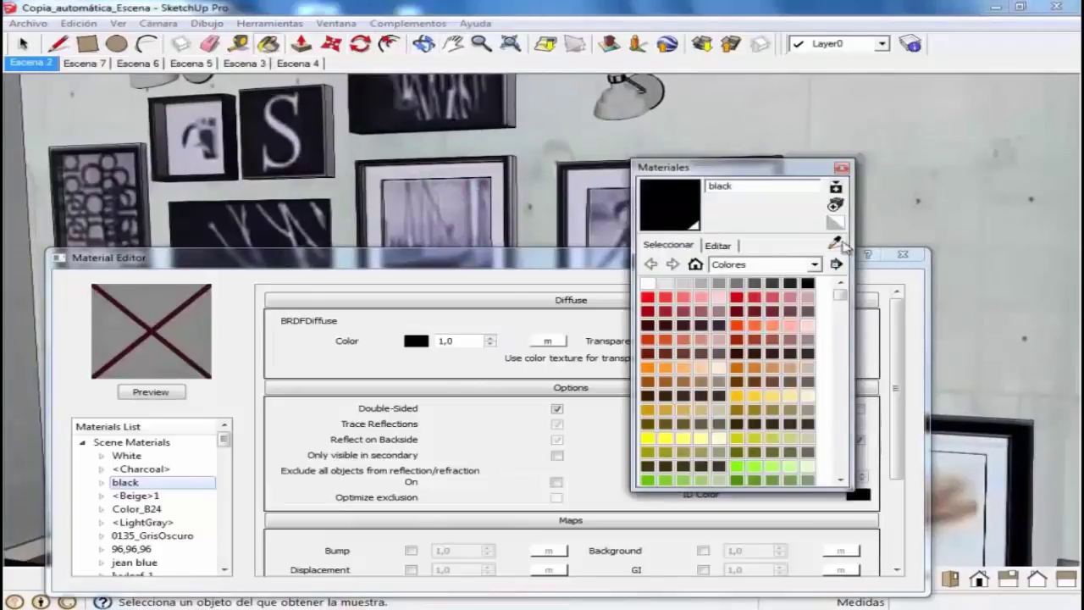
left_click(836, 244)
left_click(392, 154)
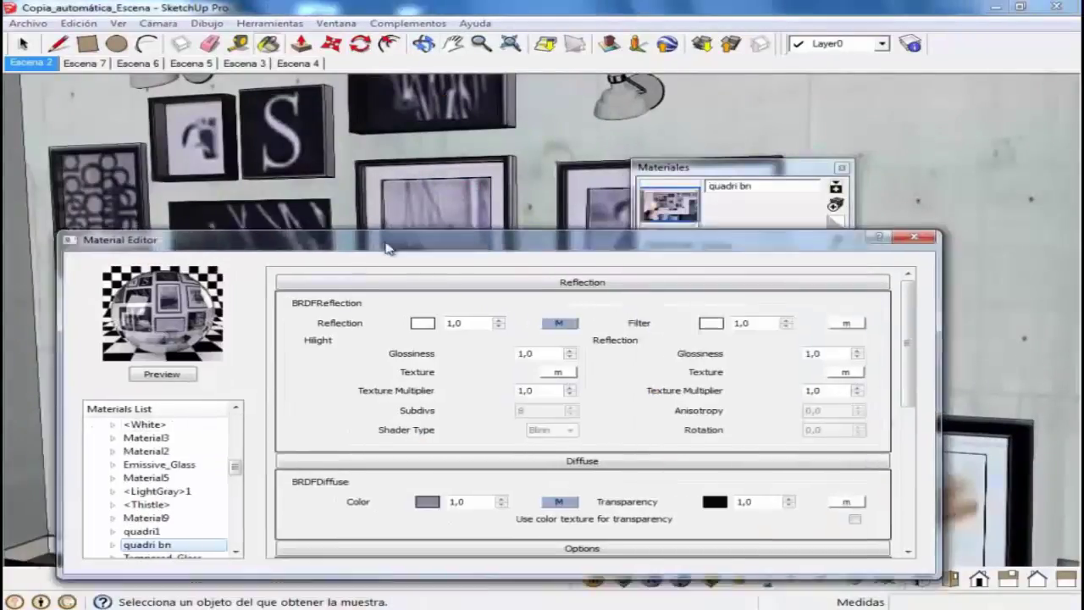
left_click_drag(324, 332, 347, 200)
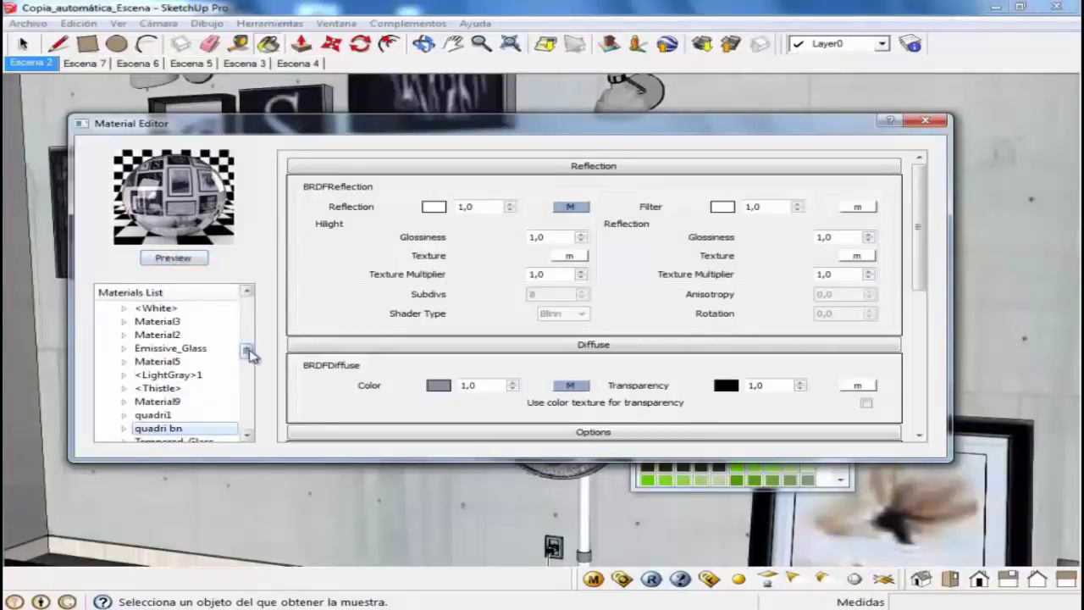
Delete quadri bn's Reflection layer, render its preview, and bring up its layer options.
left_click_drag(248, 351, 246, 358)
left_click(124, 375)
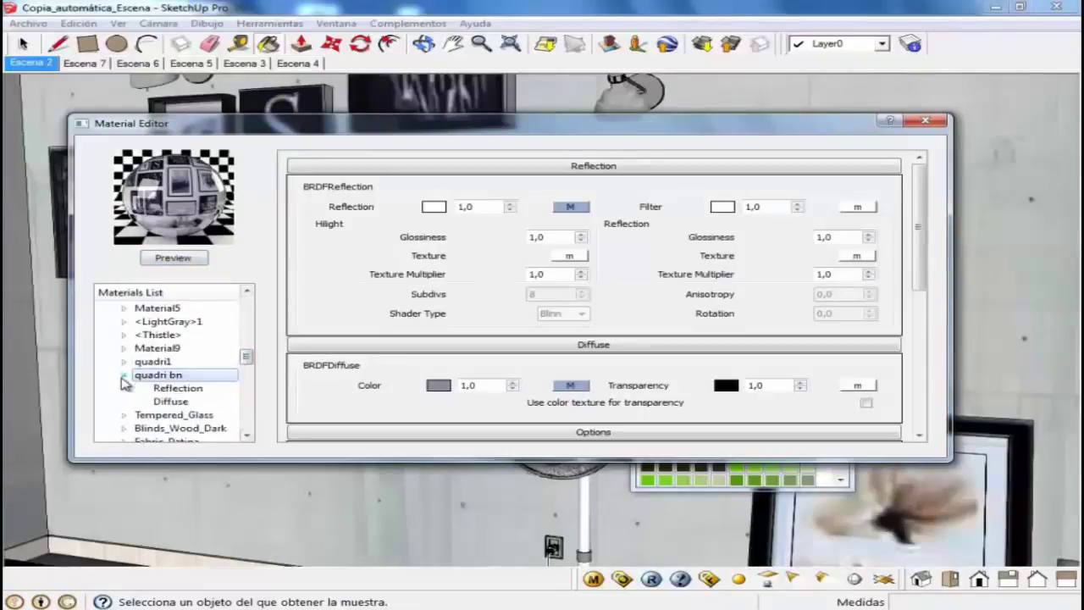
right_click(197, 392)
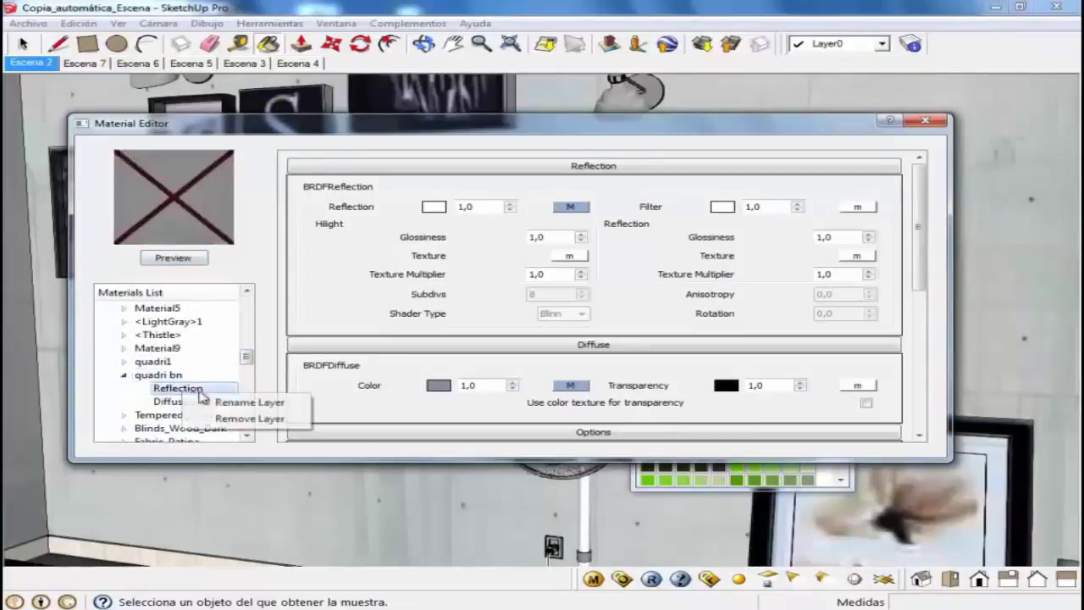
left_click(249, 421)
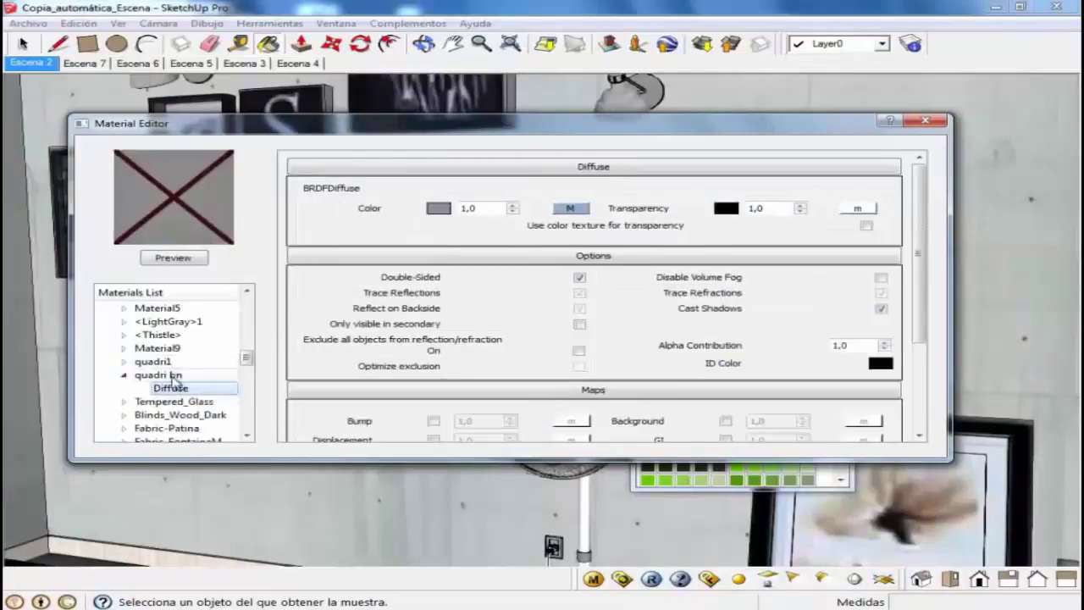
left_click(182, 264)
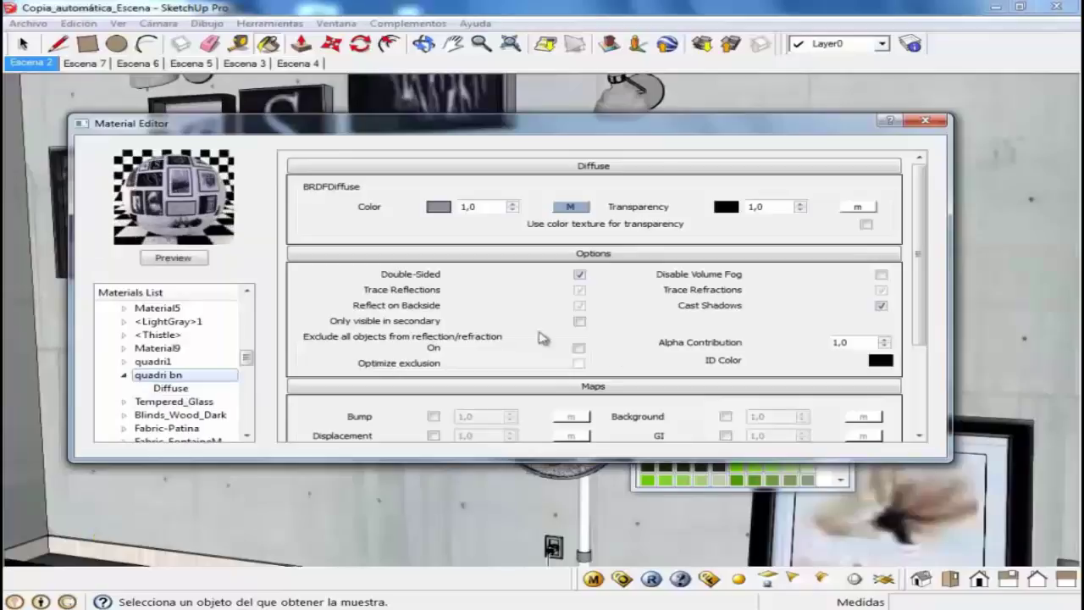
right_click(159, 381)
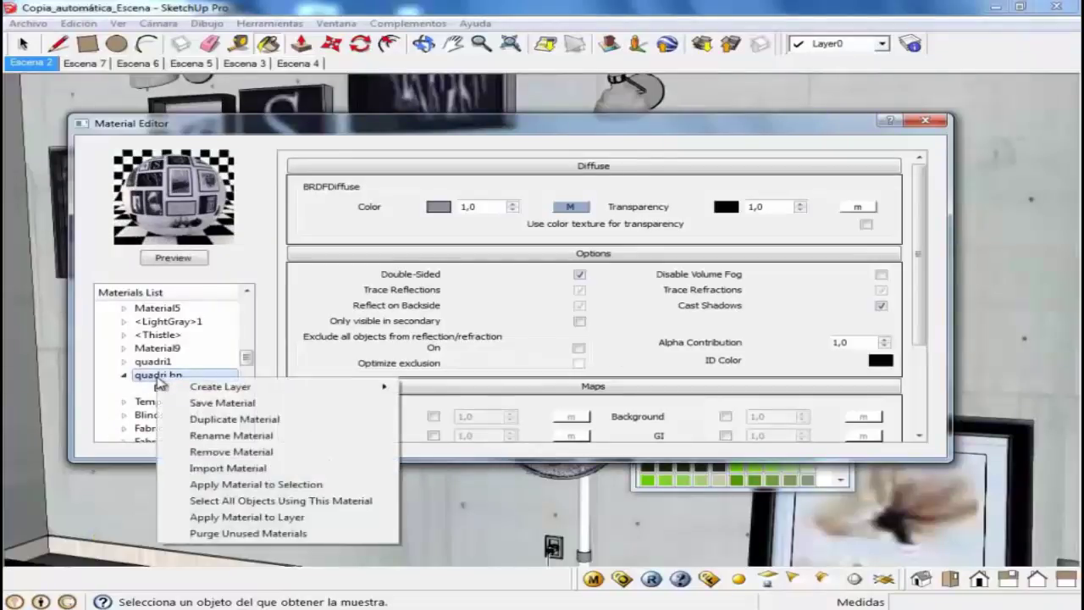
mouse_move(221, 386)
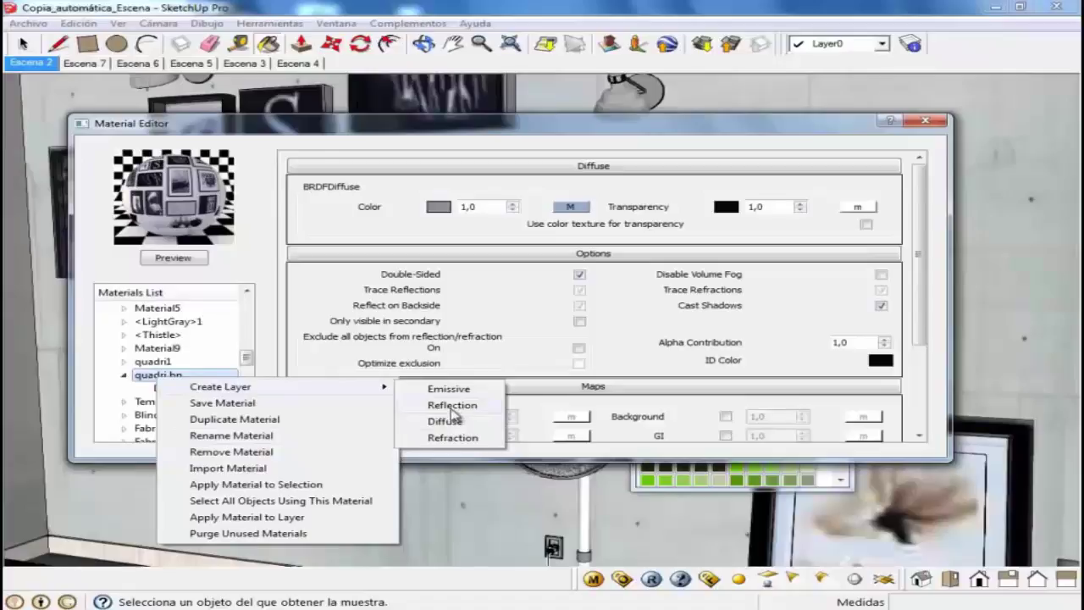
Add a new Reflection layer to quadri bn, collapse the other rollouts, and preview it.
left_click(452, 409)
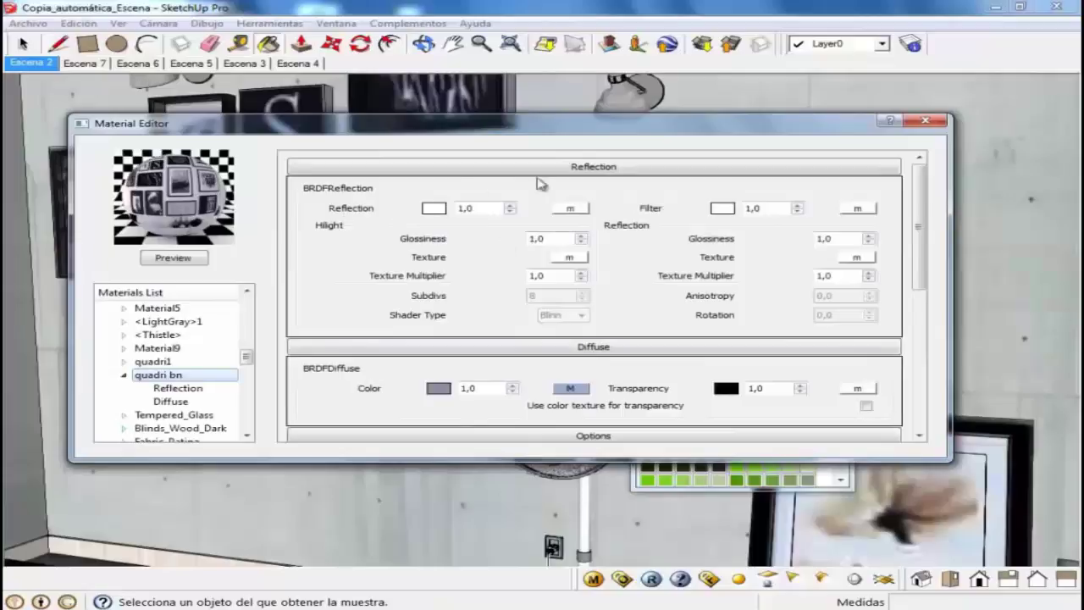
left_click(791, 346)
left_click(699, 370)
left_click(630, 385)
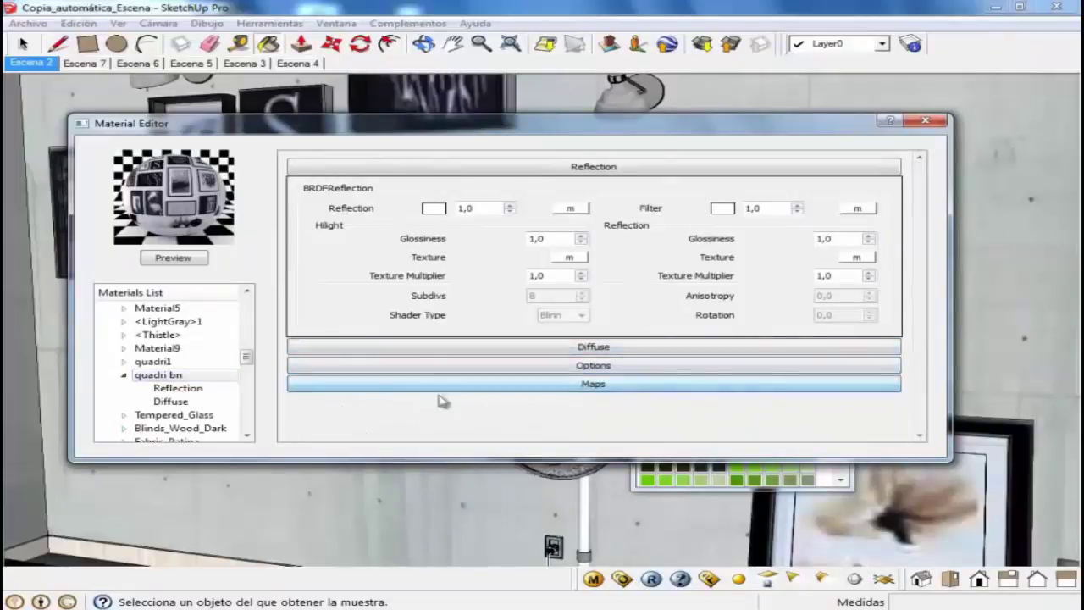
left_click(623, 169)
left_click(623, 169)
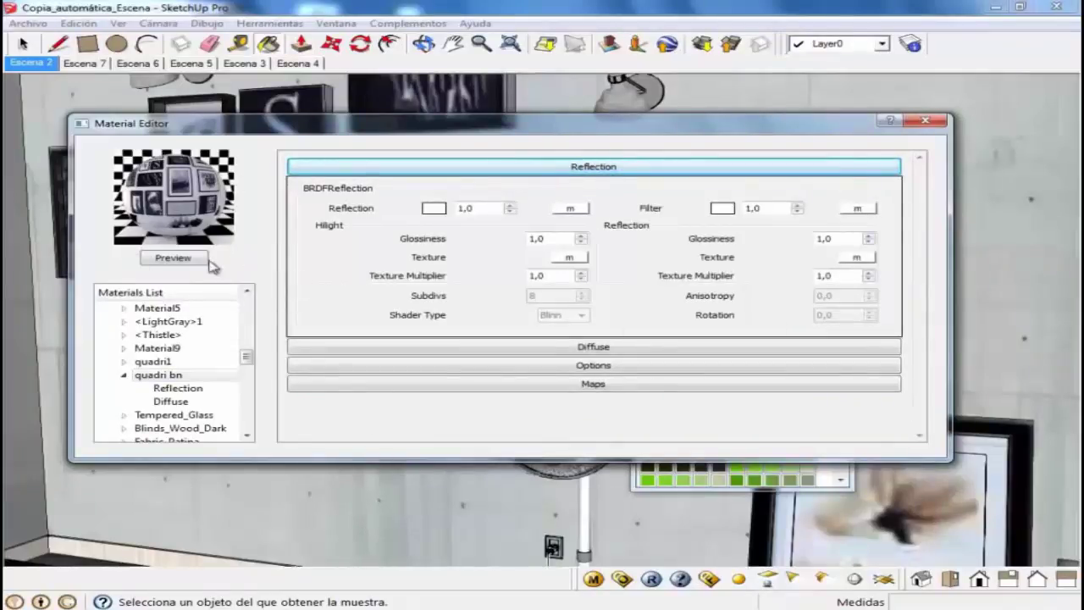
left_click(195, 259)
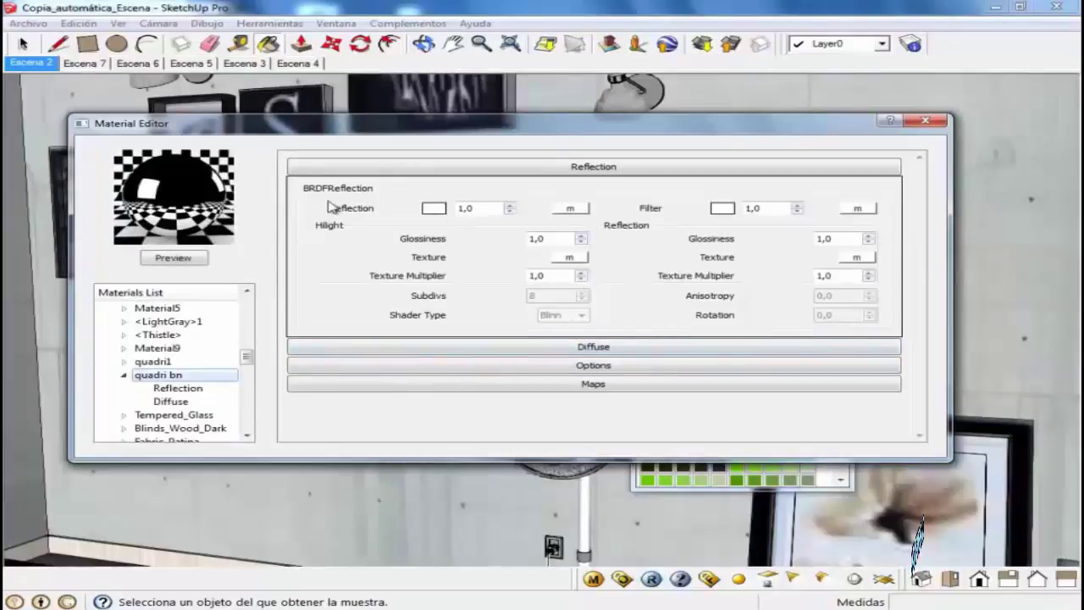
Assign a TexFresnel map to the quadri bn reflection and render the preview.
left_click(573, 209)
left_click(64, 200)
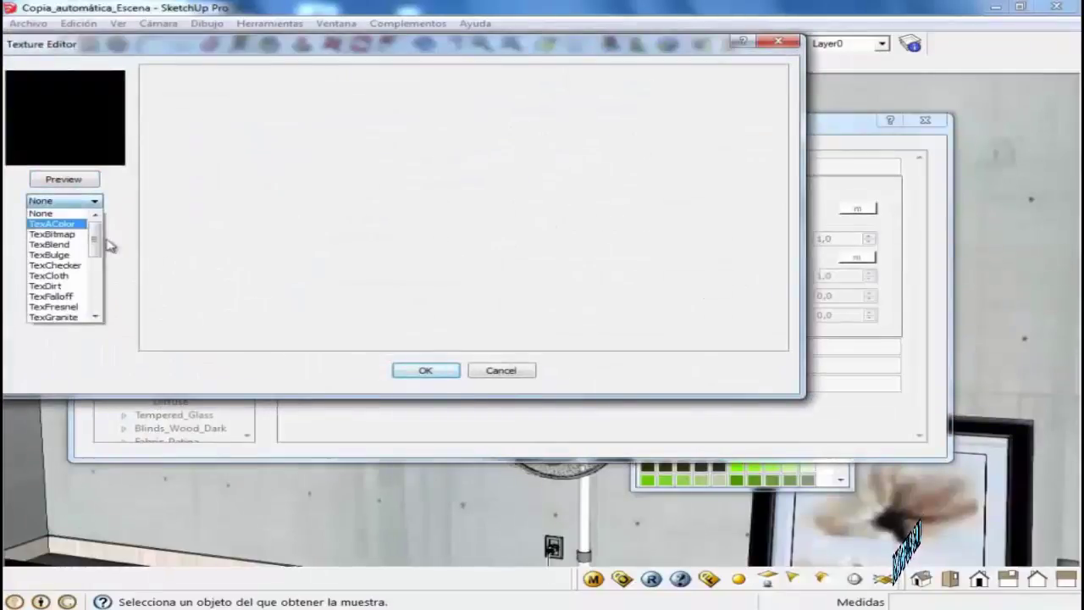
scroll(97, 247, "down", 2)
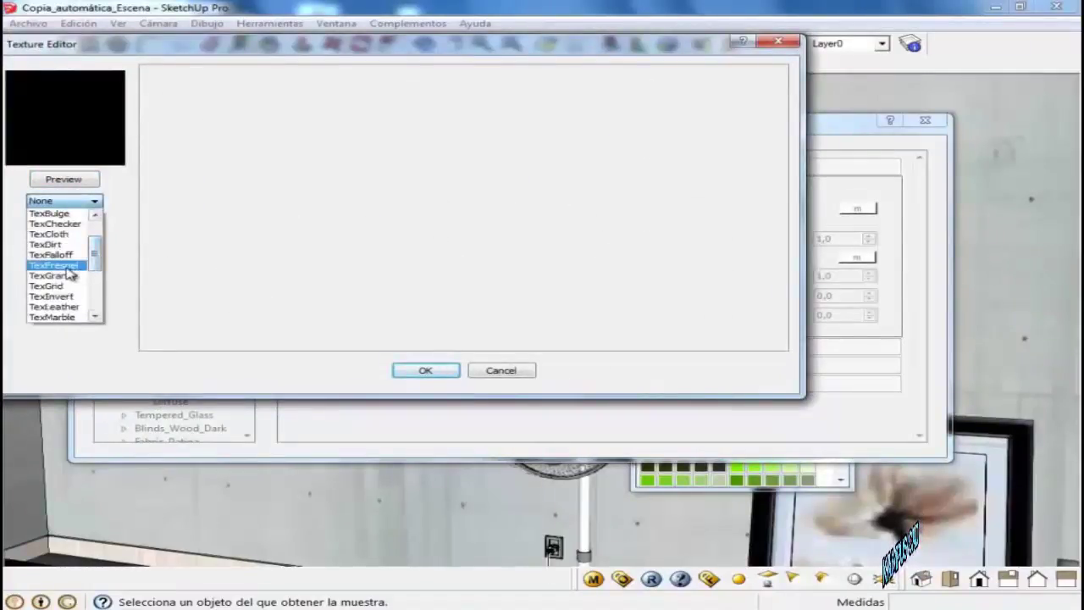
left_click(67, 266)
left_click(422, 376)
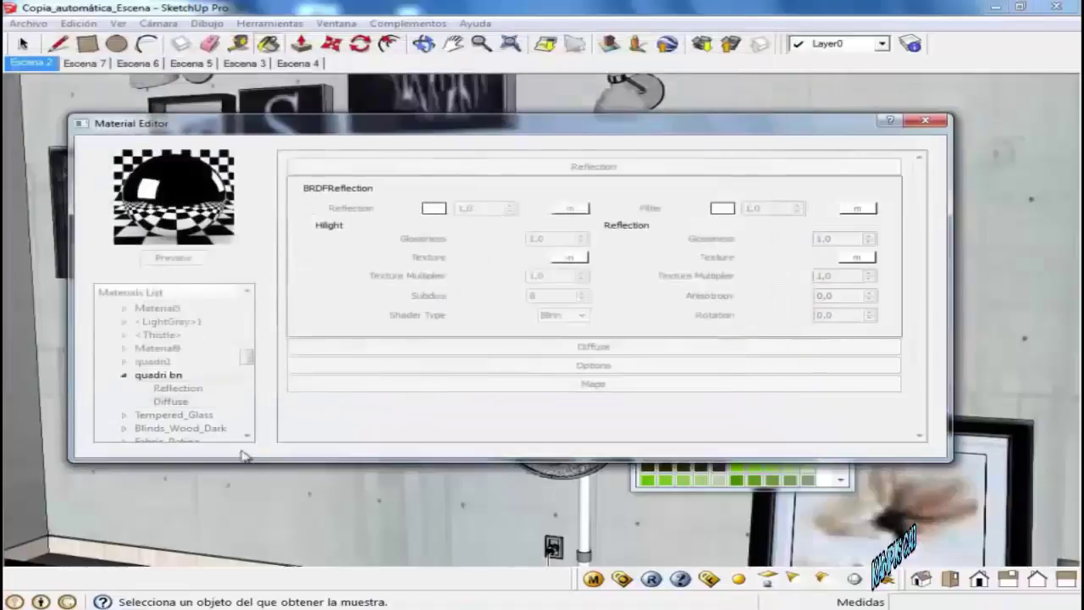
left_click(188, 258)
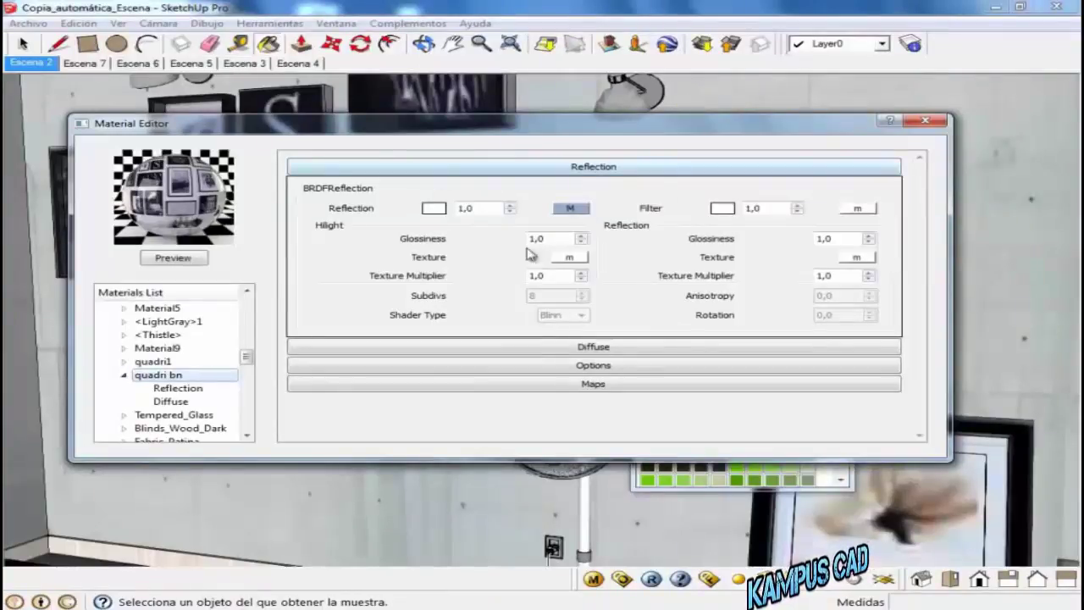
Confirm the TexFresnel settings with IOR 1.55 and collapse the Reflection rollout.
left_click(560, 209)
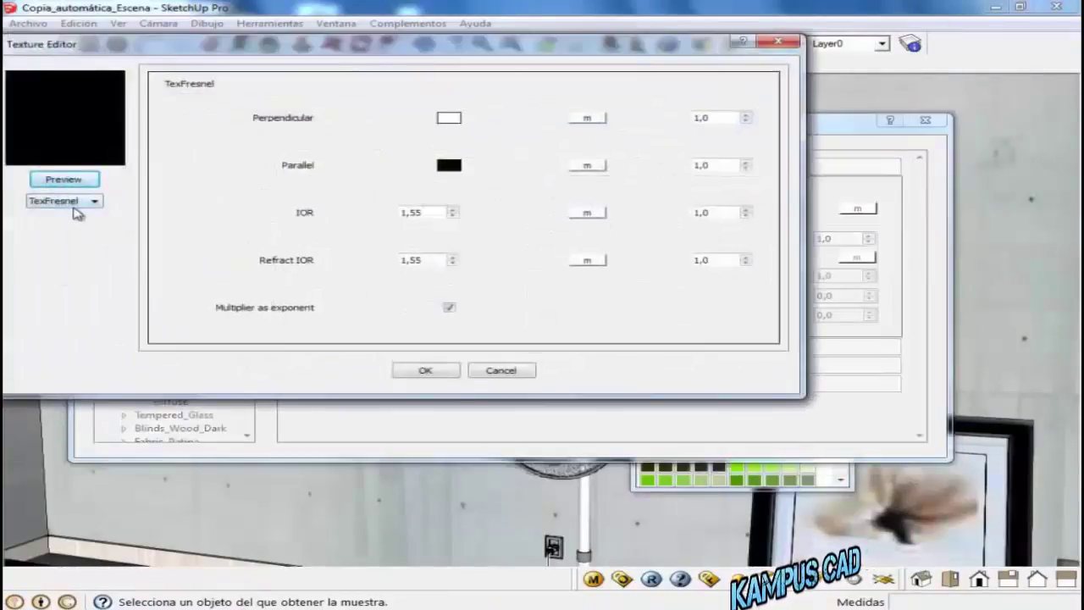
left_click(73, 203)
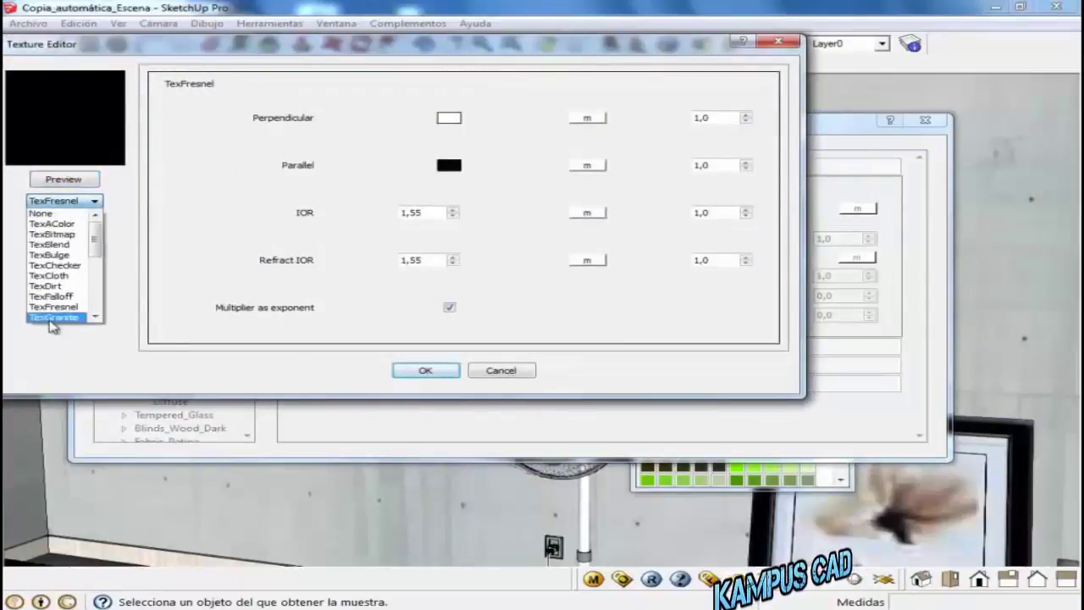
left_click(53, 311)
left_click(425, 370)
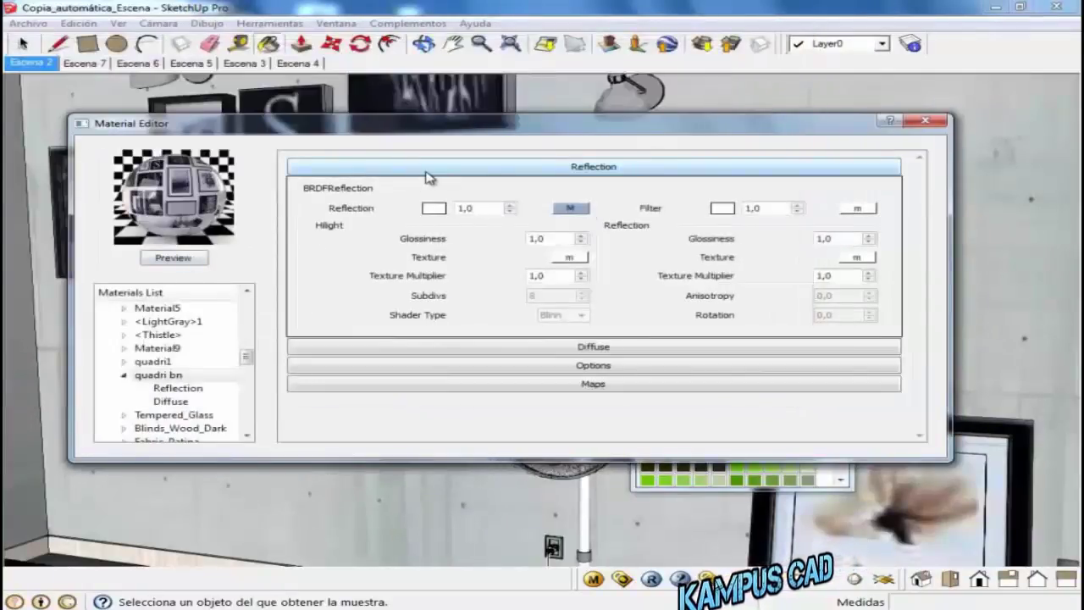
left_click(426, 172)
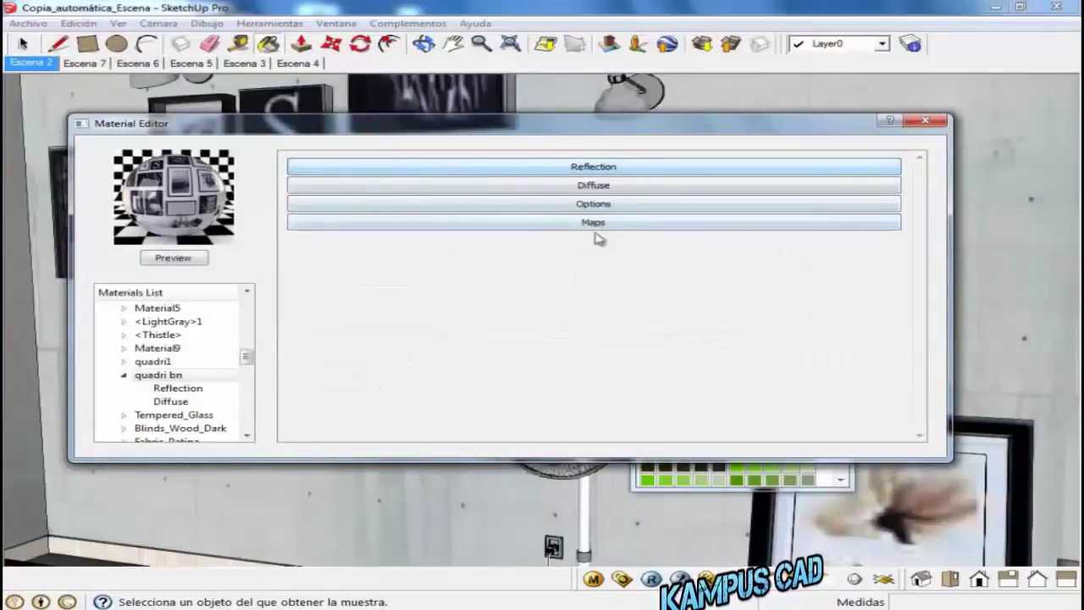
Close the Material Editor and sample the light grey concrete wall material.
left_click(506, 194)
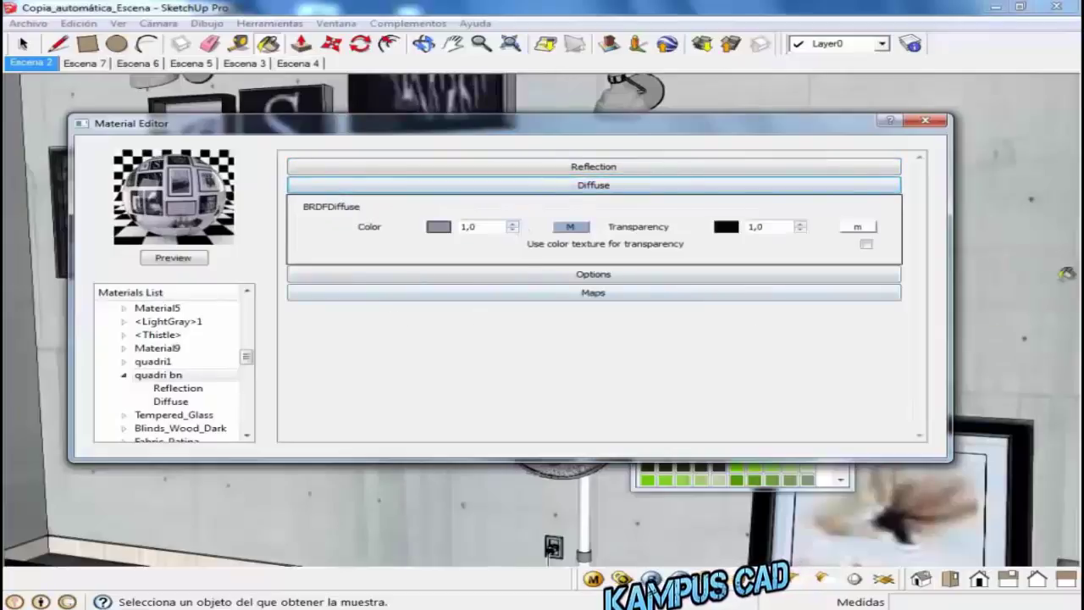
mouse_move(508, 508)
middle_mouse_down()
mouse_move(474, 508)
mouse_move(116, 175)
middle_mouse_up()
key("b")
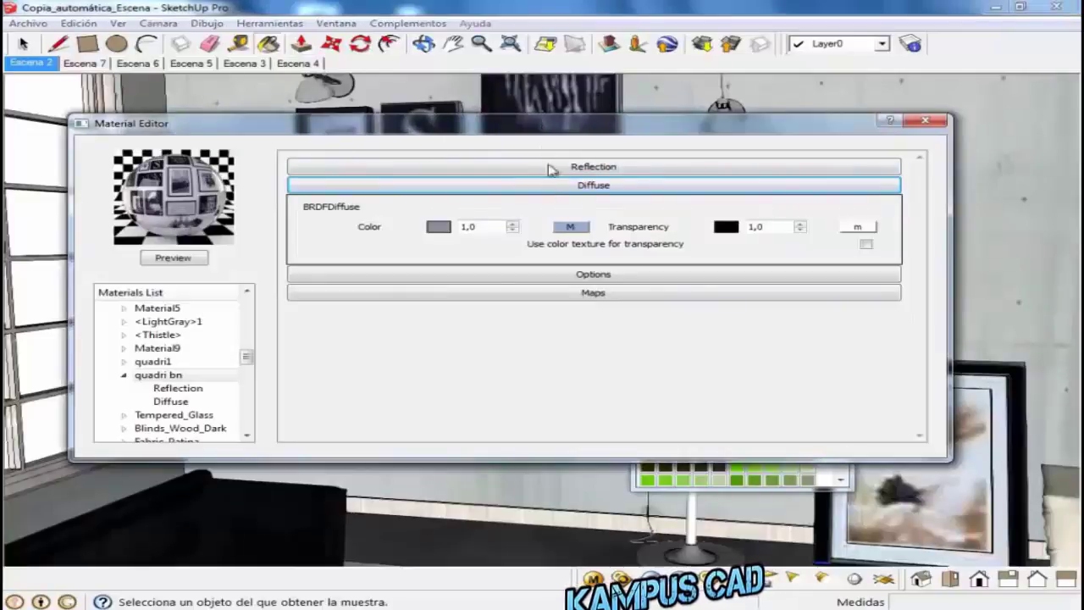
left_click(921, 120)
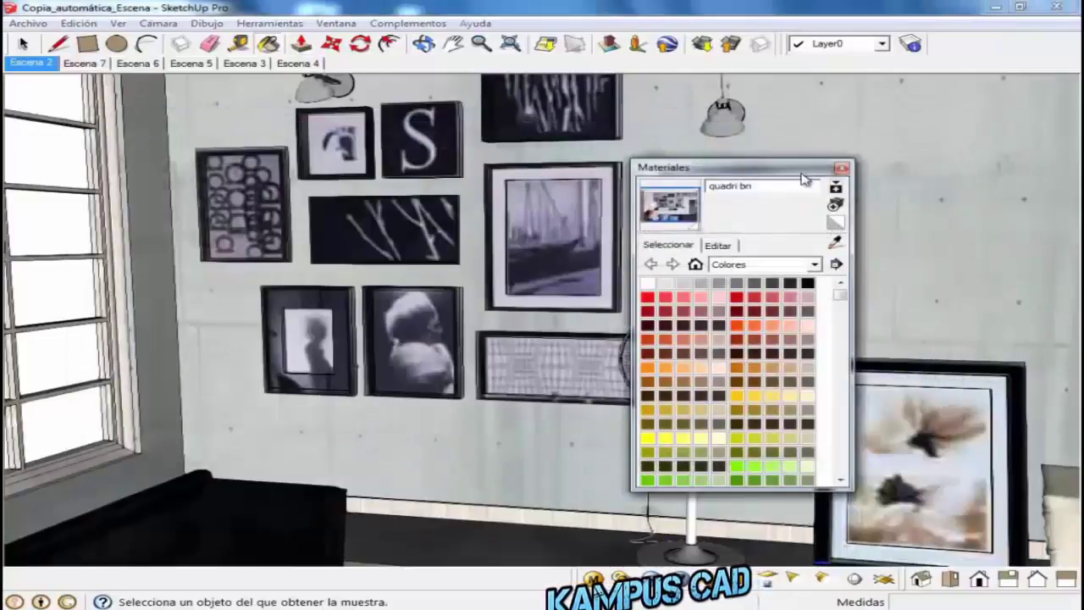
left_click_drag(805, 169, 1030, 272)
middle_click_drag(812, 212, 729, 196)
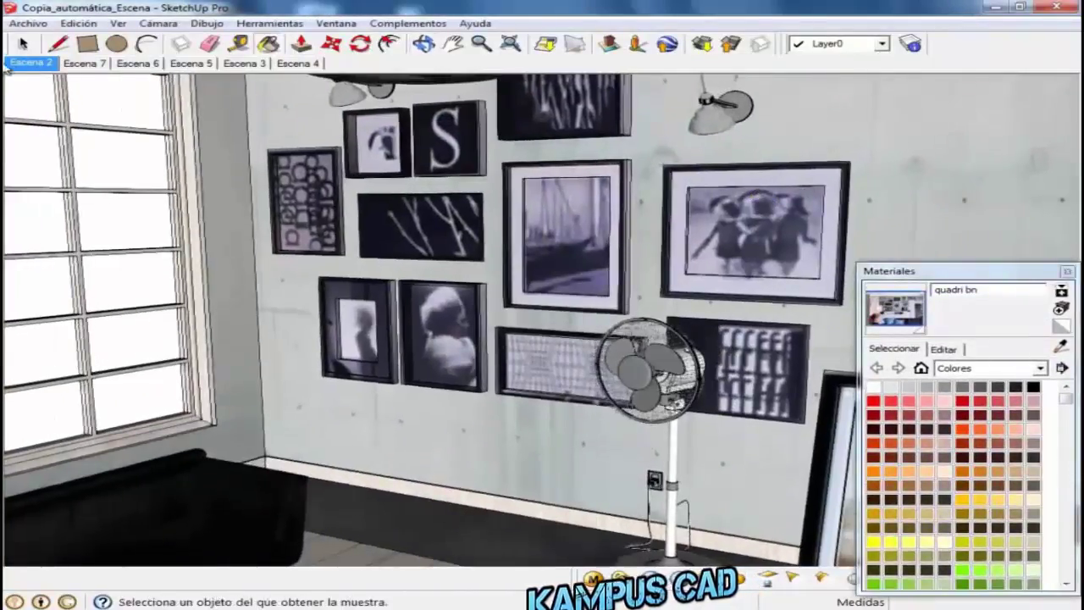
left_click(909, 148)
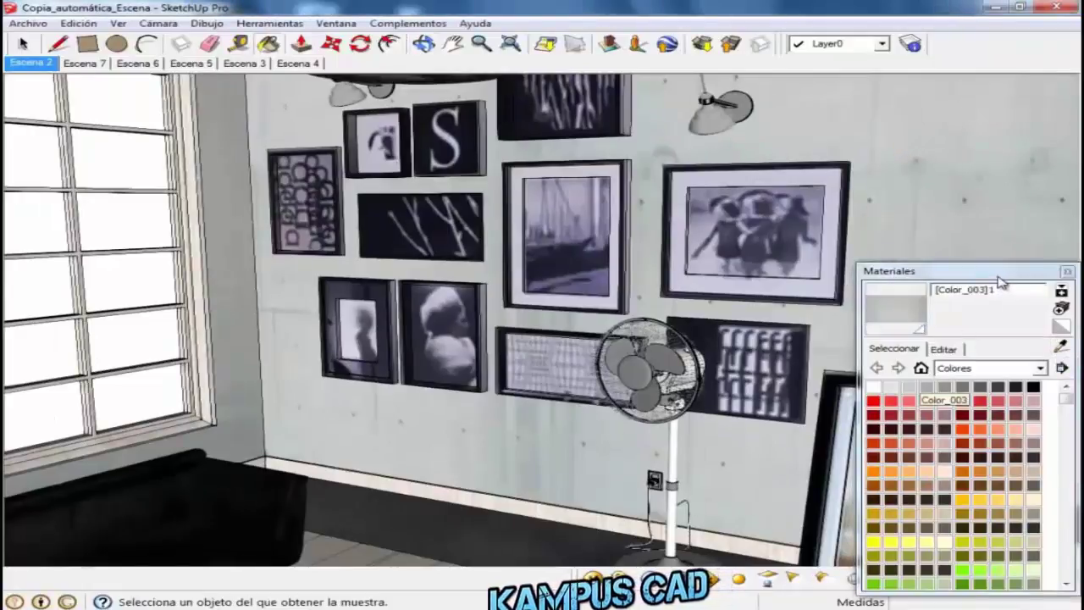
Check [Color_003]1's texhormigon200.jpg texture and open its V-Ray material settings.
left_click_drag(999, 282, 948, 193)
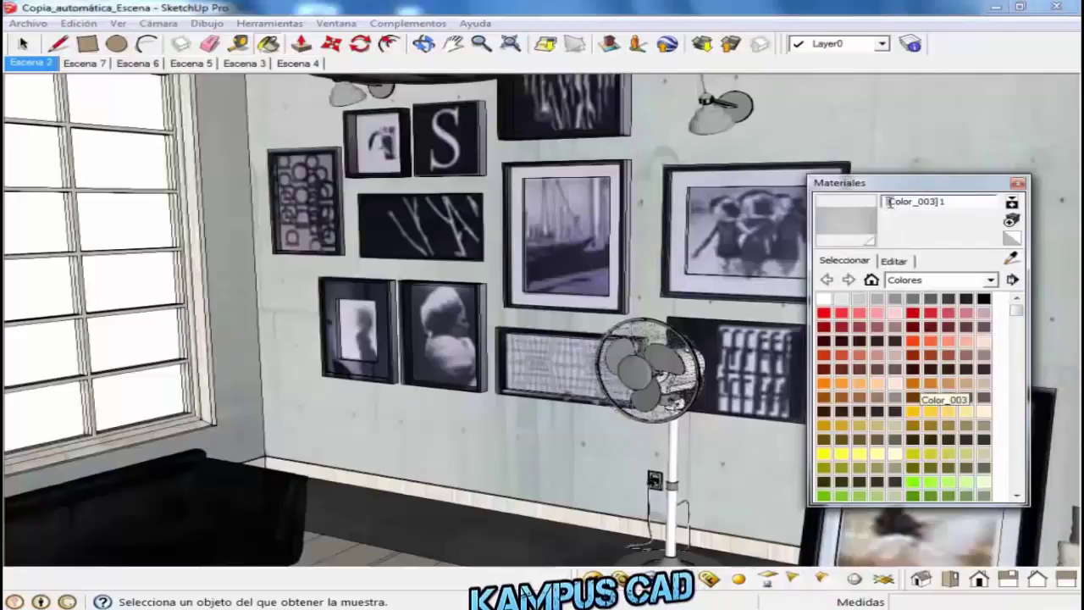
left_click_drag(927, 206, 909, 211)
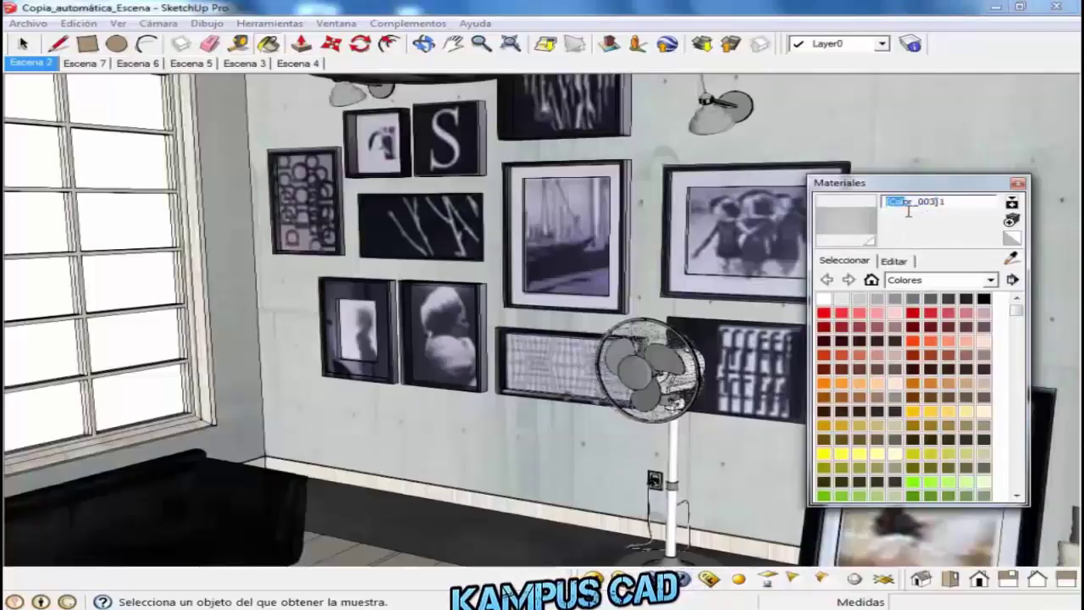
left_click_drag(962, 186, 456, 229)
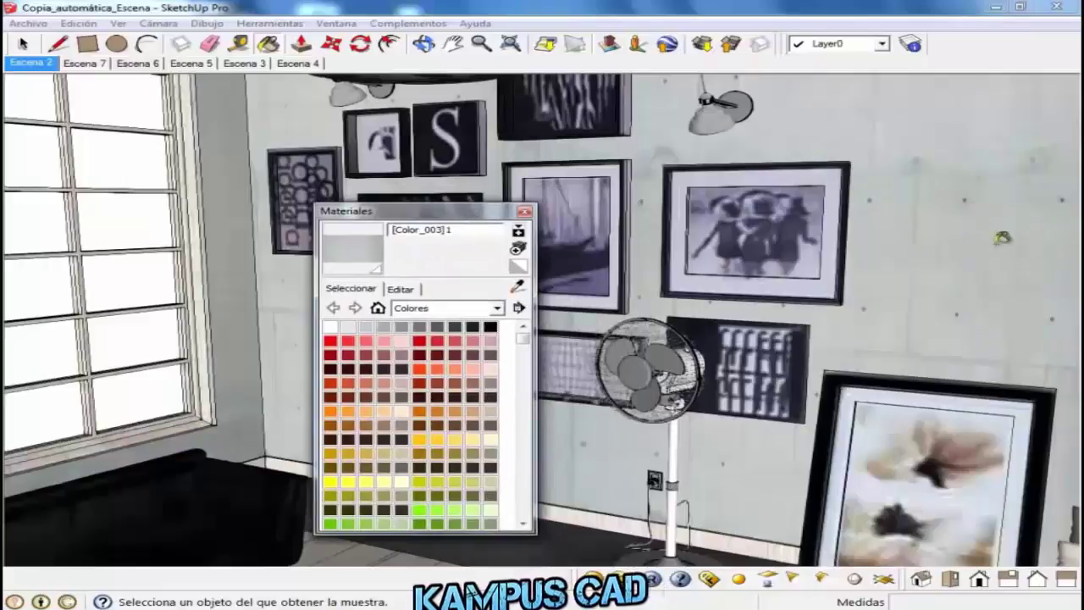
left_click(398, 290)
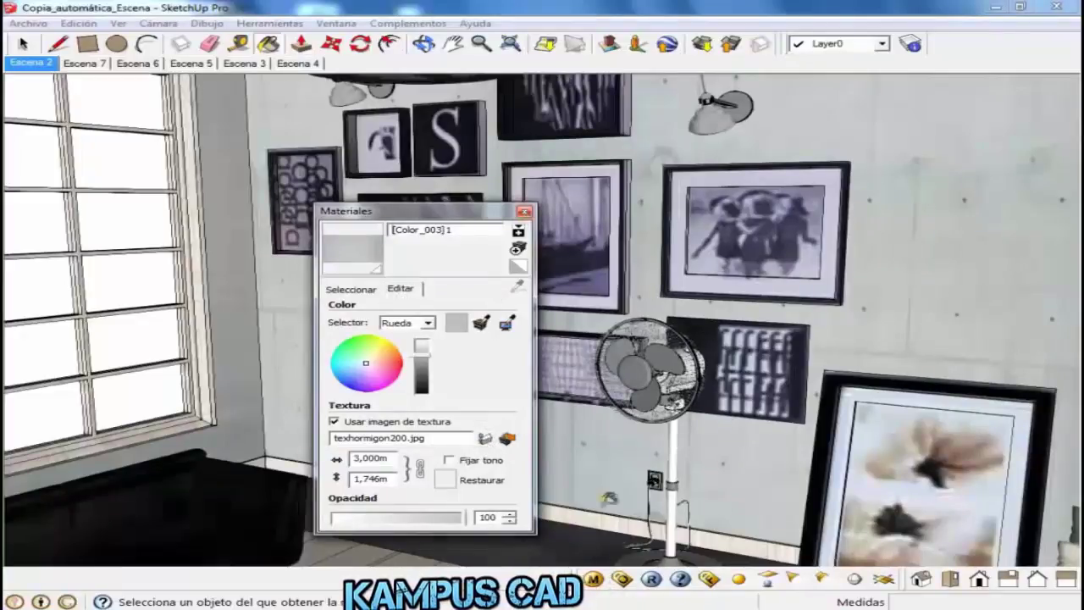
left_click(594, 581)
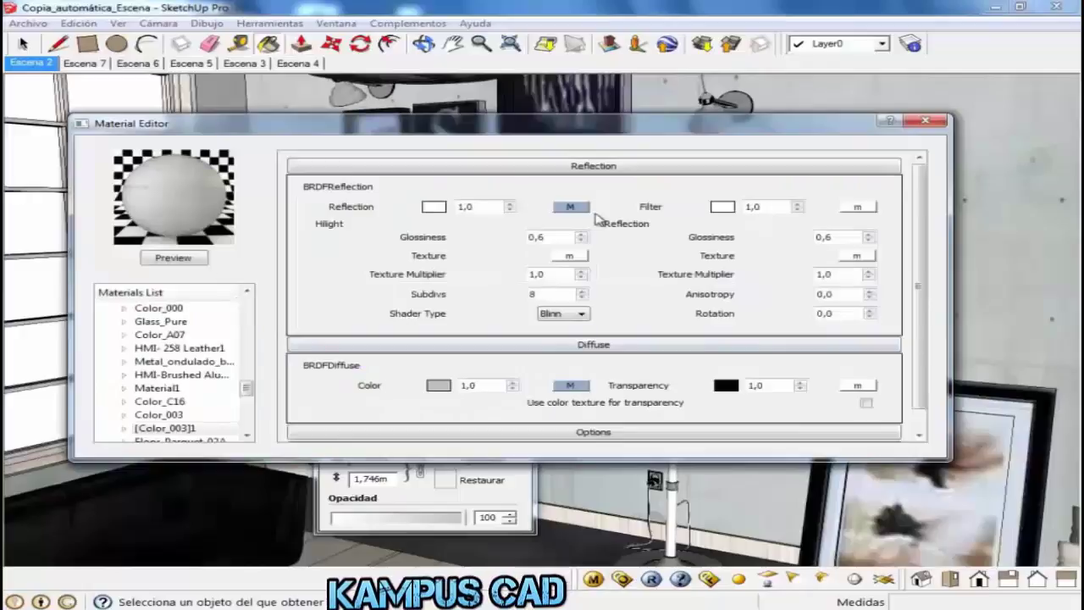
Collapse the Reflection section and close the SketchUp Materiales panel.
left_click(594, 168)
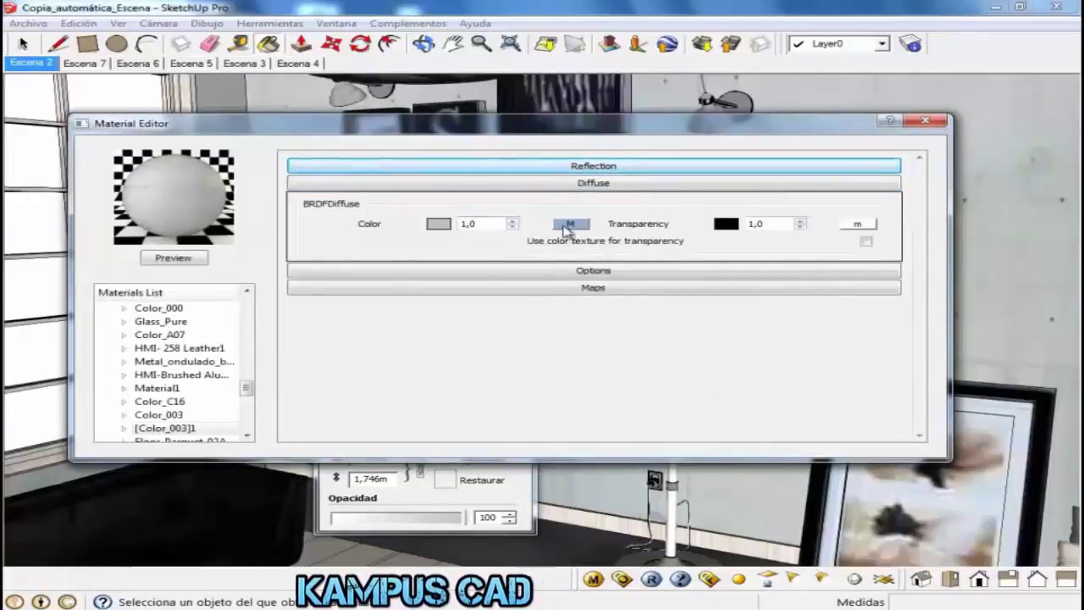
left_click_drag(725, 125, 857, 238)
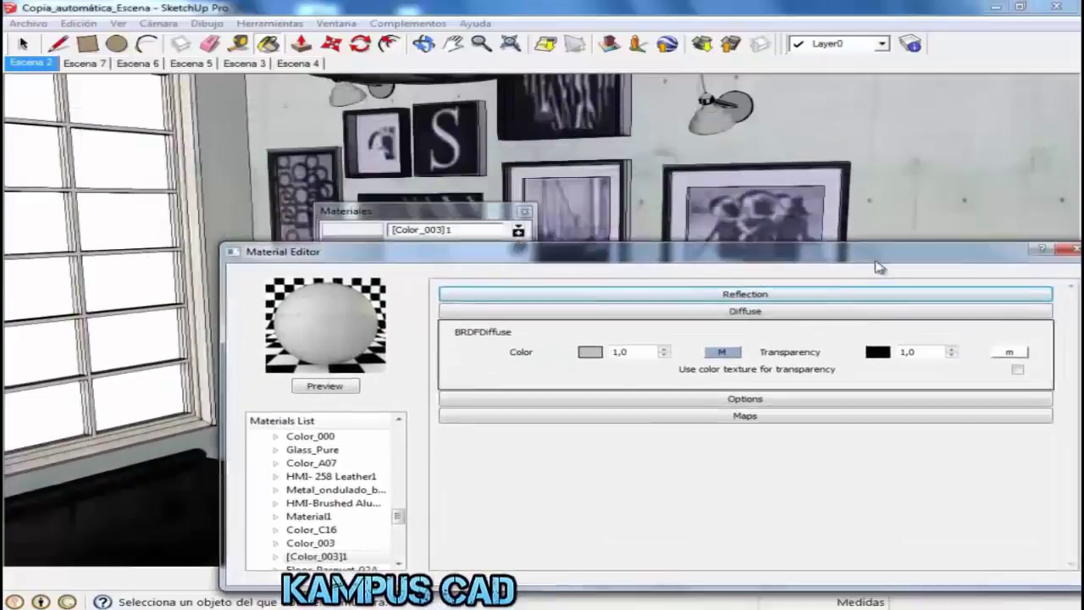
left_click(372, 213)
left_click_drag(372, 214, 349, 136)
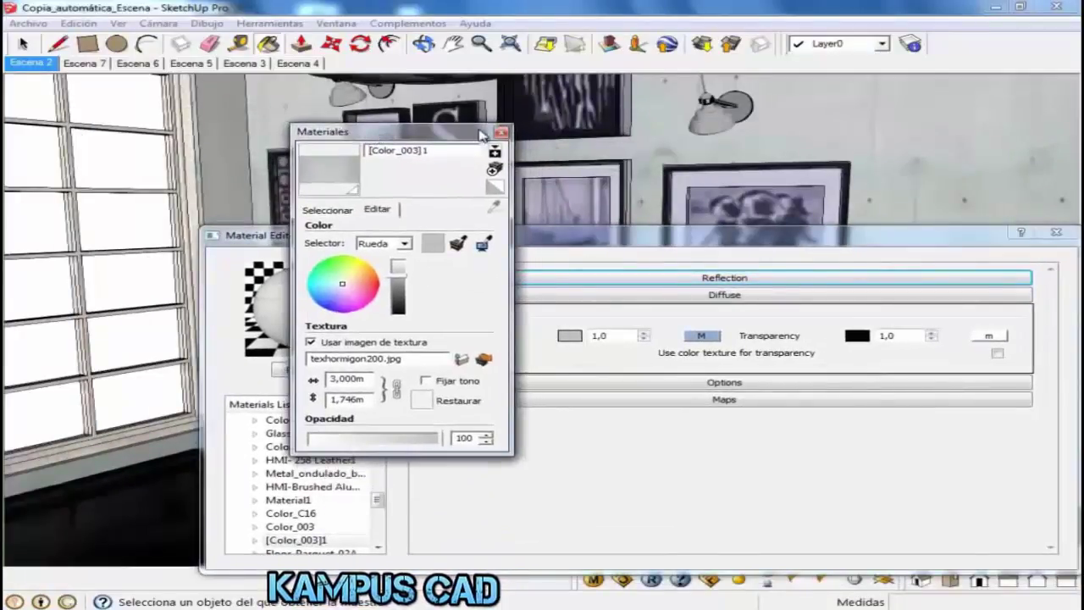
left_click(495, 128)
mouse_move(825, 188)
middle_mouse_down()
mouse_move(775, 182)
mouse_move(283, 368)
middle_mouse_up()
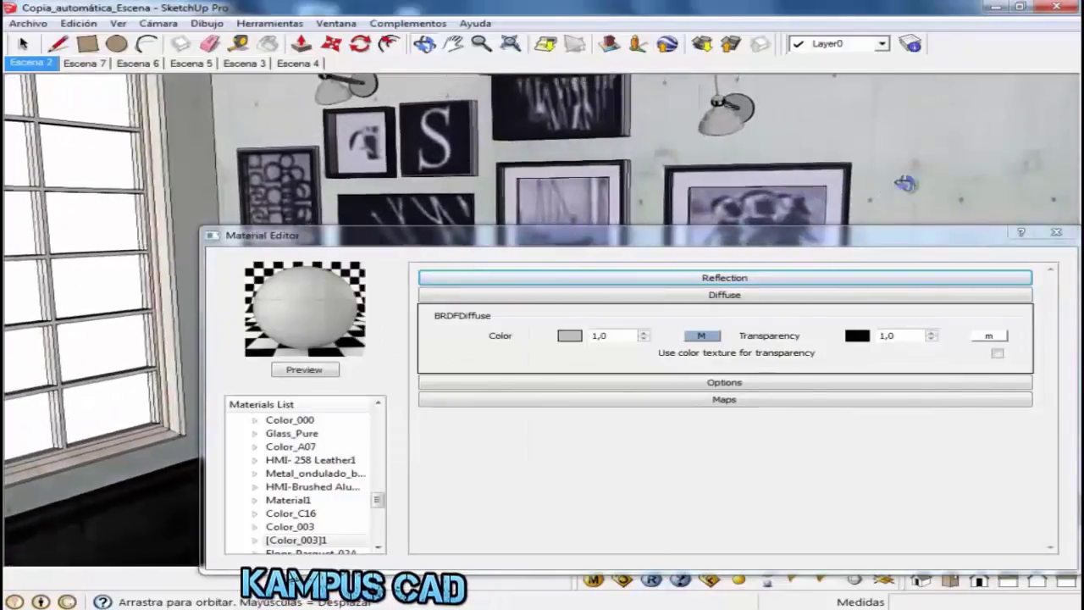
Collapse Diffuse and show the wall material's Maps settings in the V-Ray editor.
key("b")
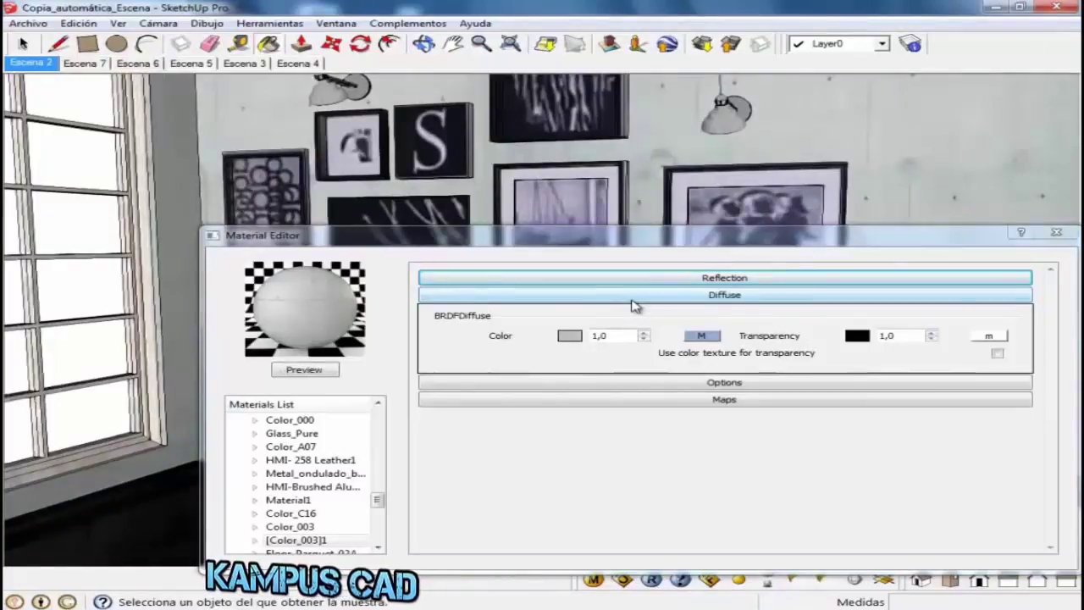
left_click(631, 296)
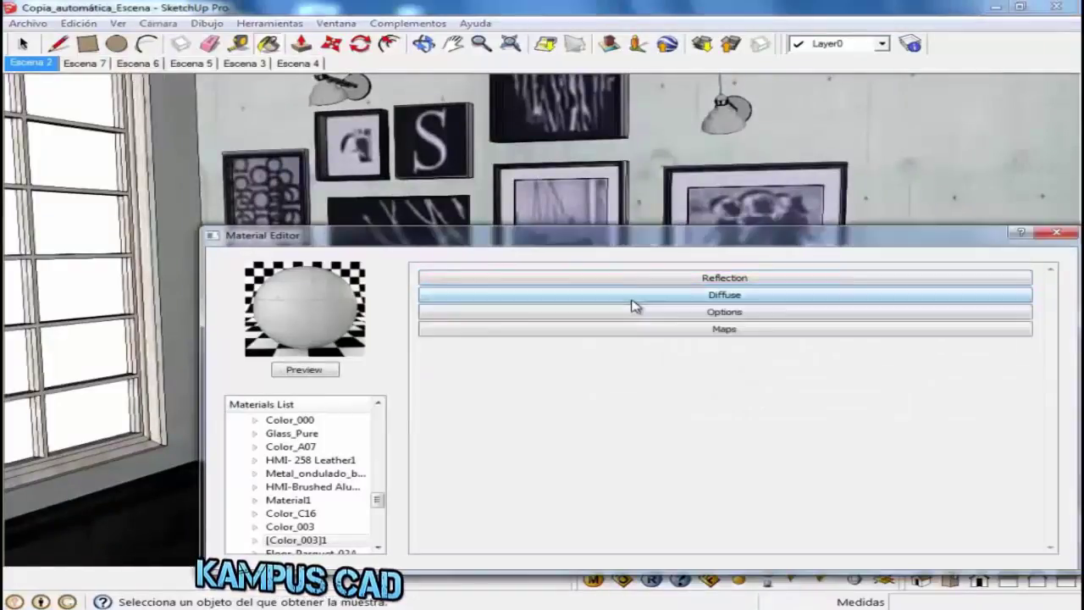
left_click(682, 311)
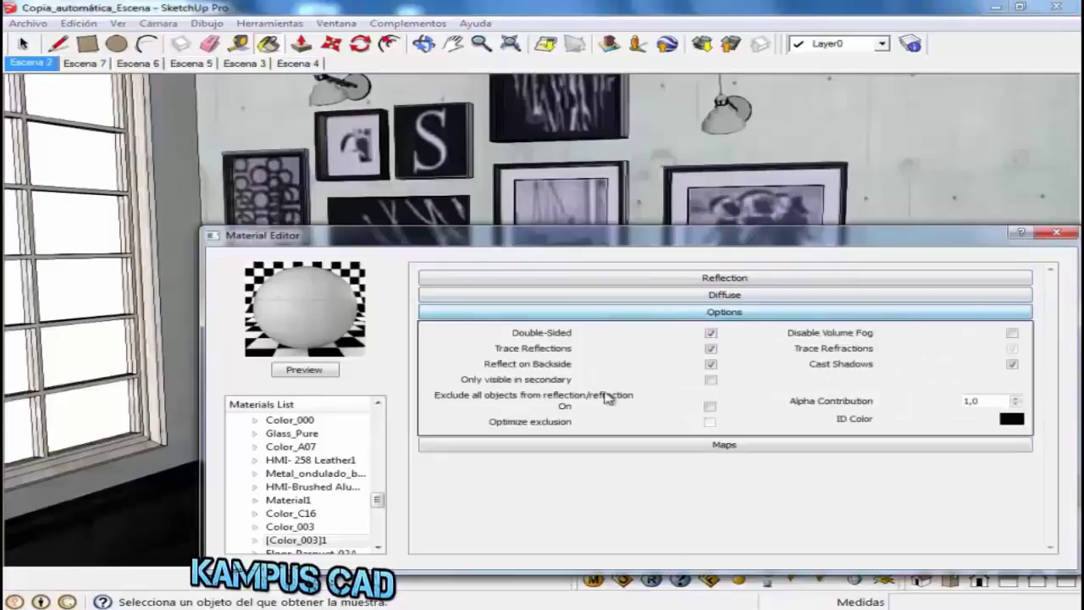
left_click(676, 311)
left_click(657, 329)
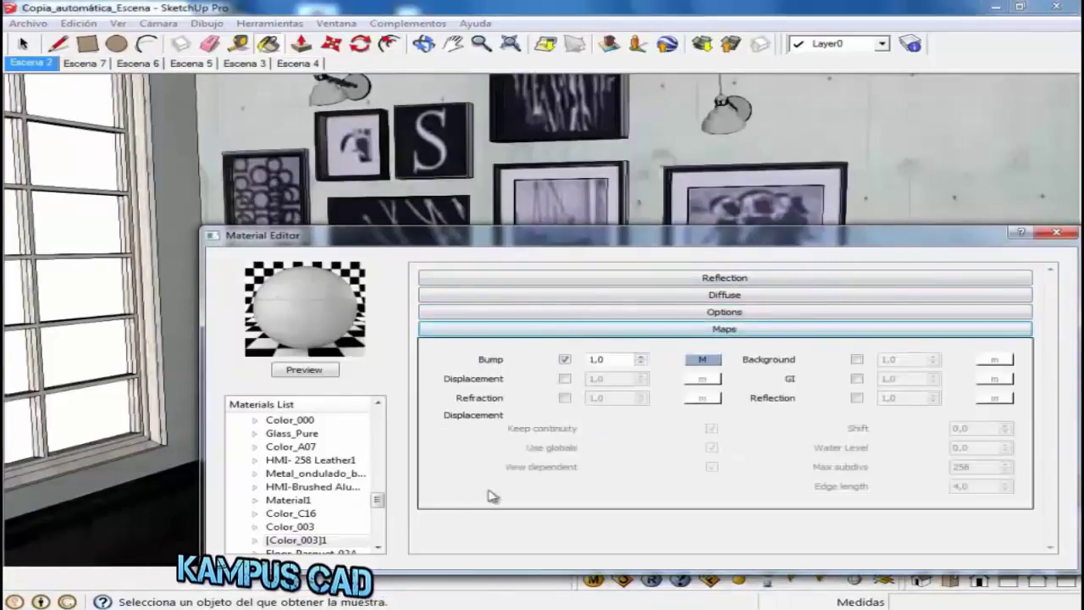
left_click_drag(762, 244, 745, 170)
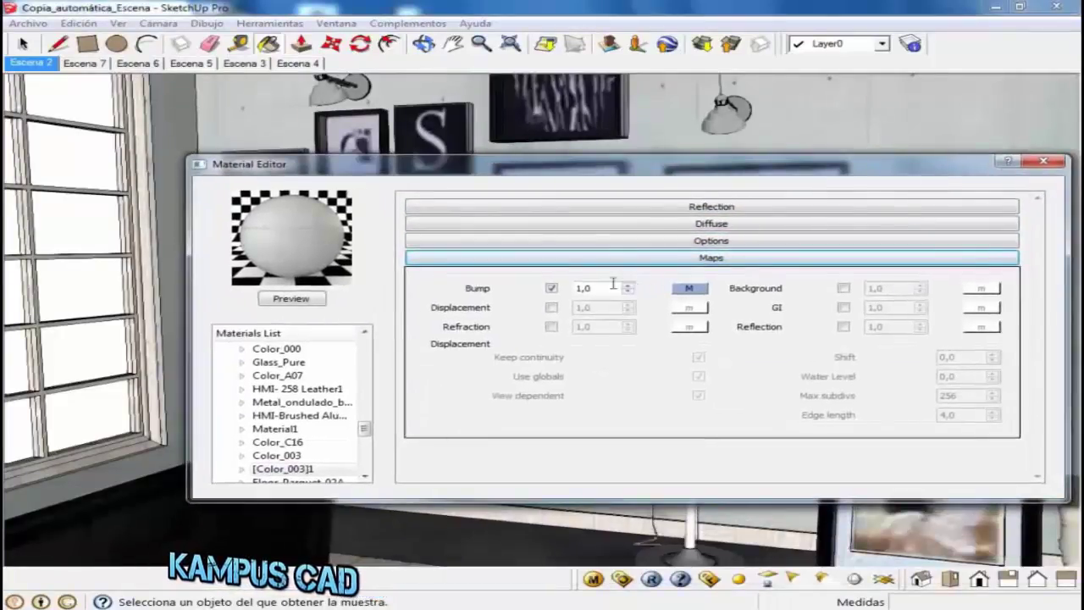
left_click(572, 258)
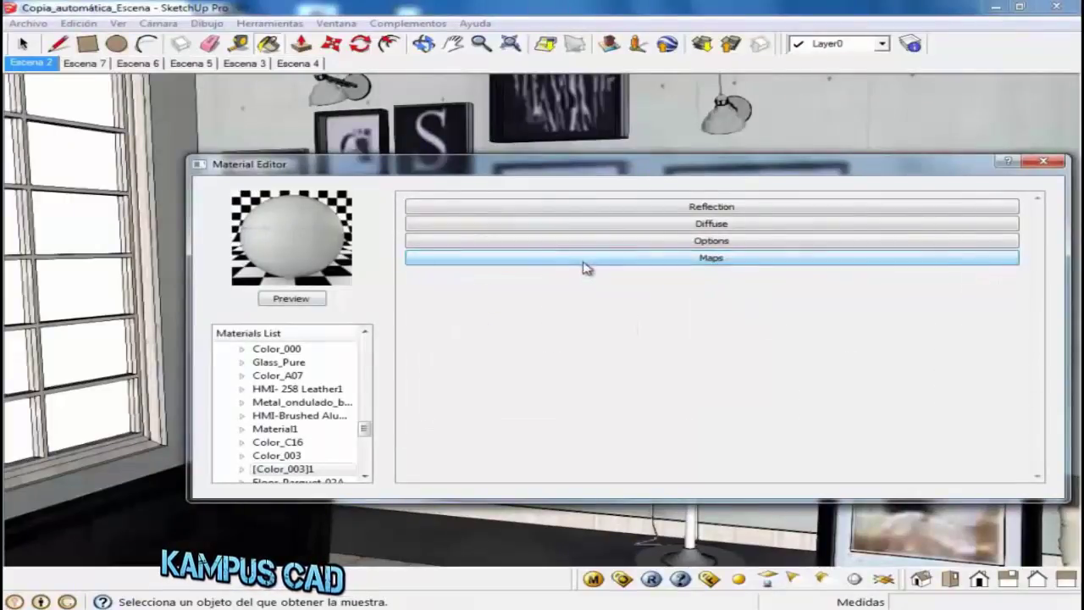
left_click(577, 259)
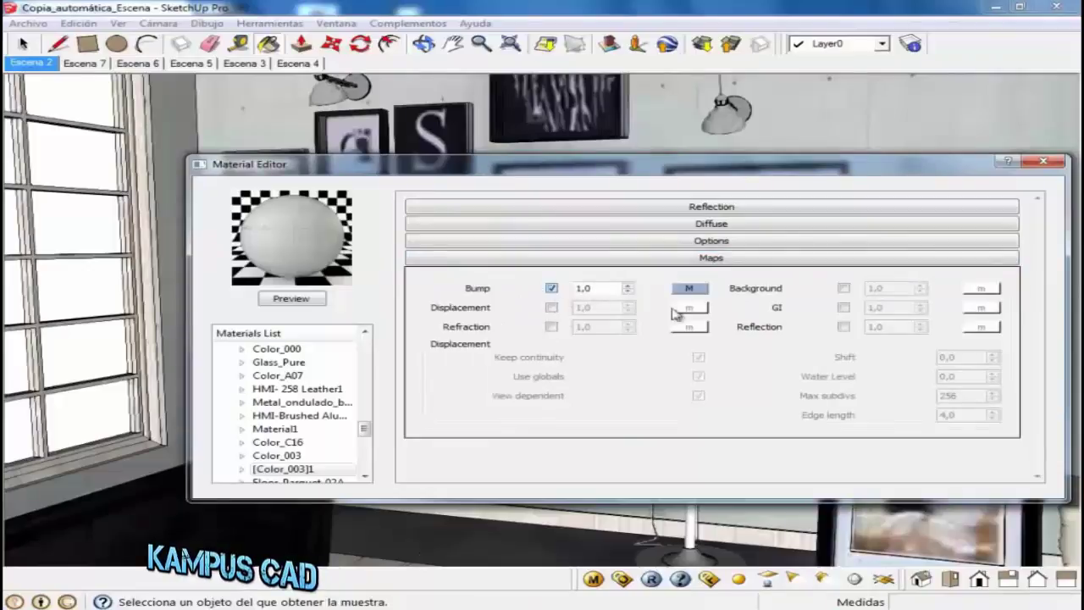
Enable the wall's bump map, confirm its concreto_01_bump image, and close the material editors.
left_click(552, 289)
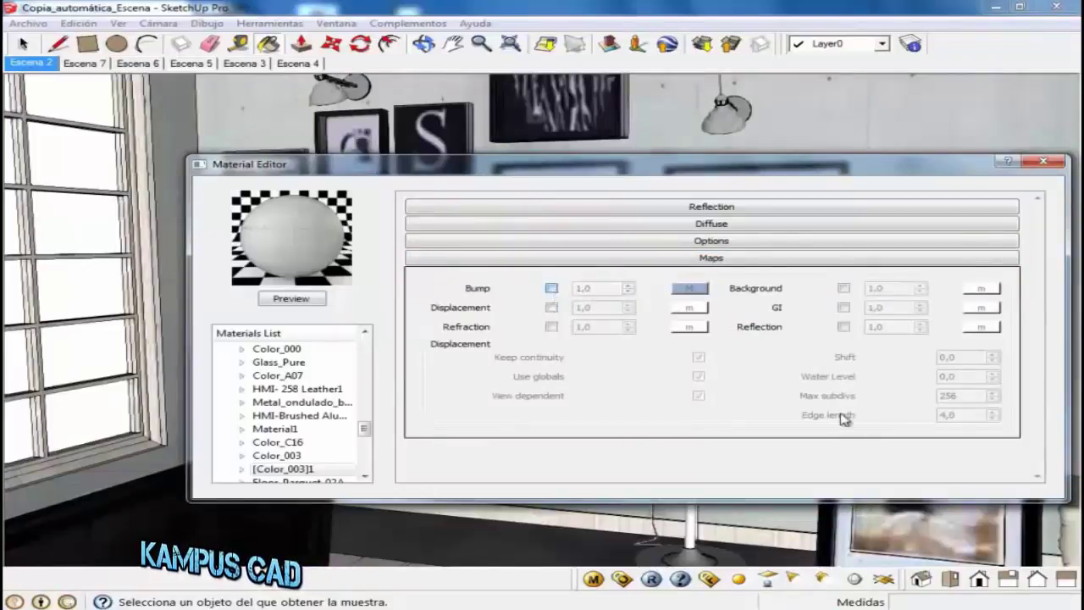
left_click(688, 289)
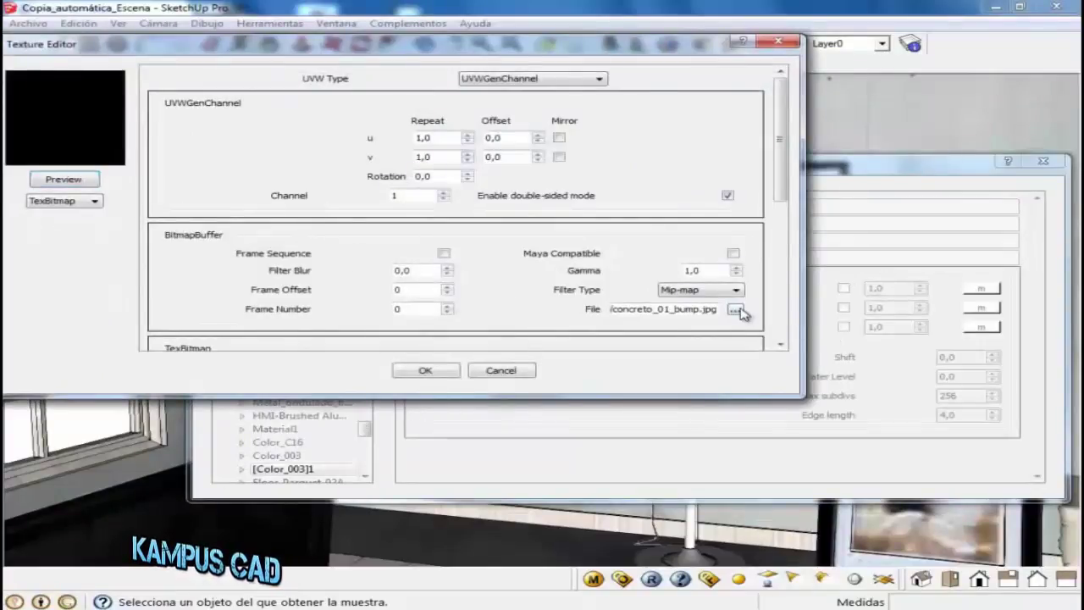
left_click(735, 309)
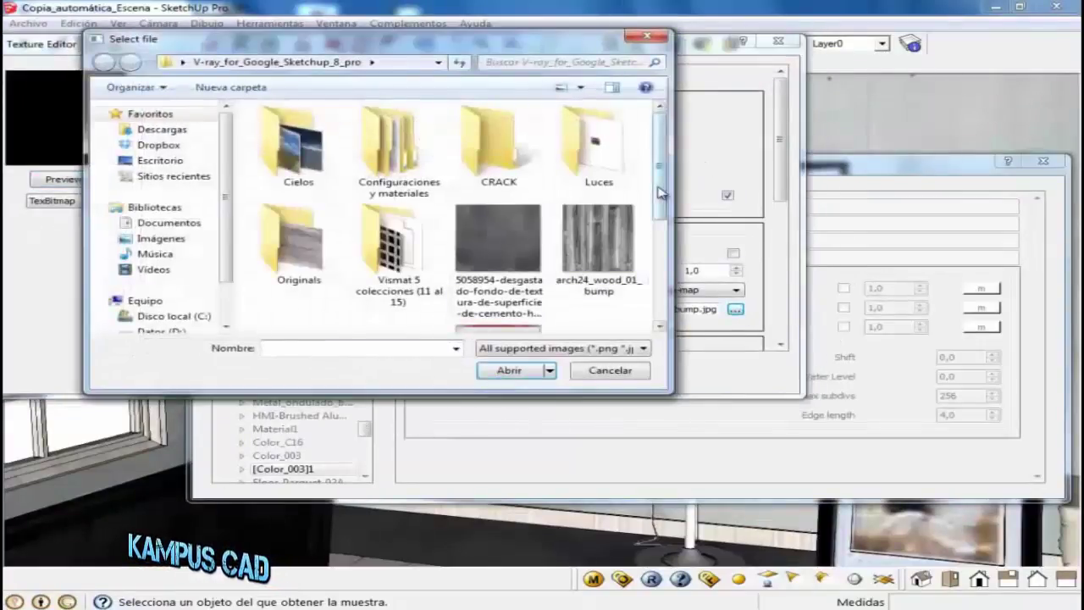
mouse_move(659, 190)
left_mouse_down()
mouse_move(672, 292)
mouse_move(694, 260)
mouse_move(684, 325)
left_mouse_up()
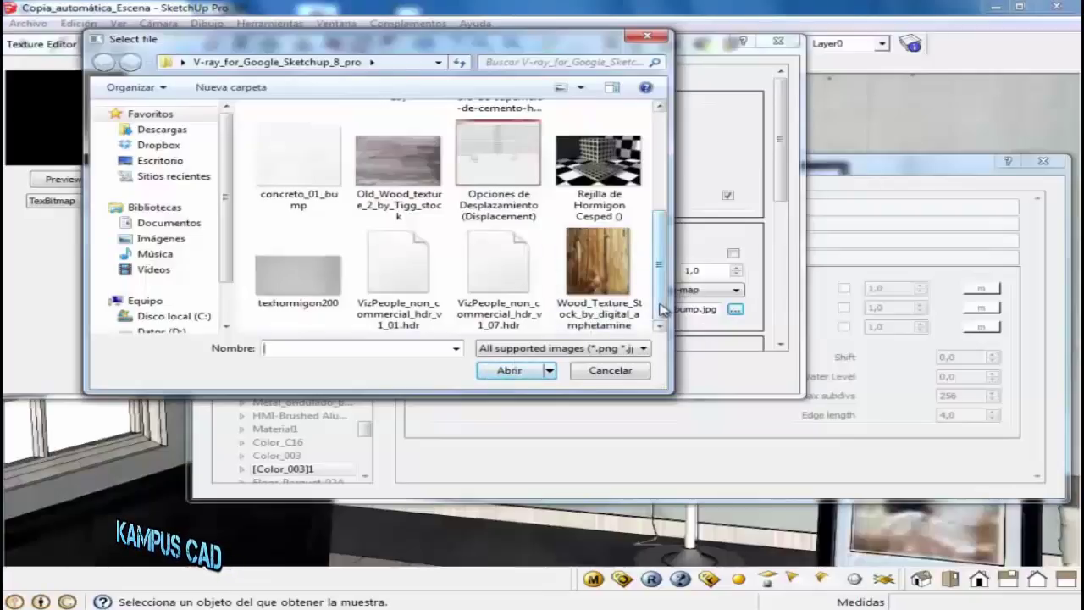
left_click(303, 159)
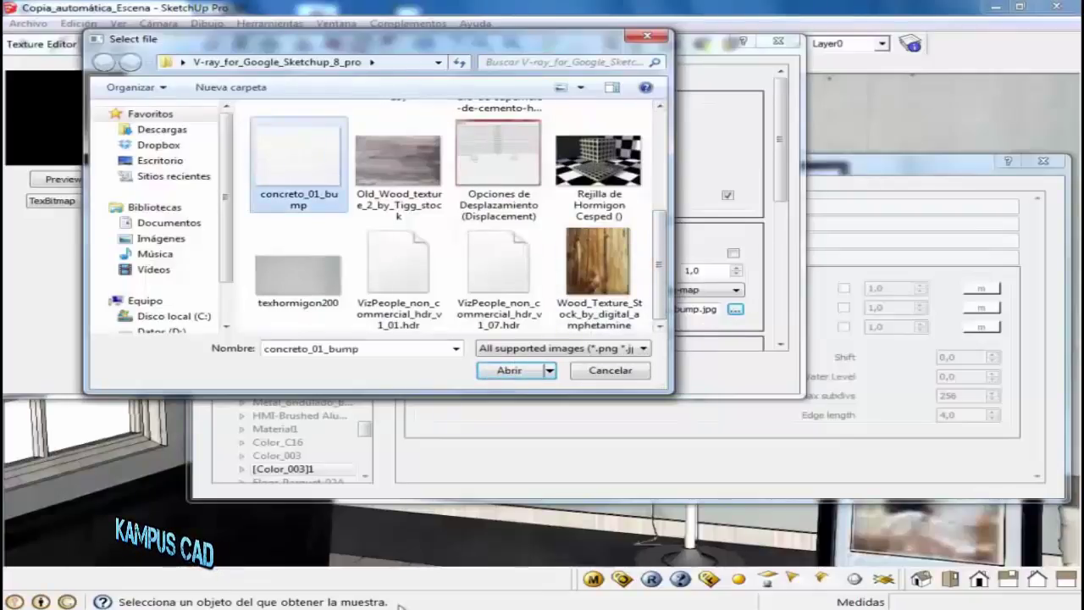
left_click_drag(659, 306, 661, 253)
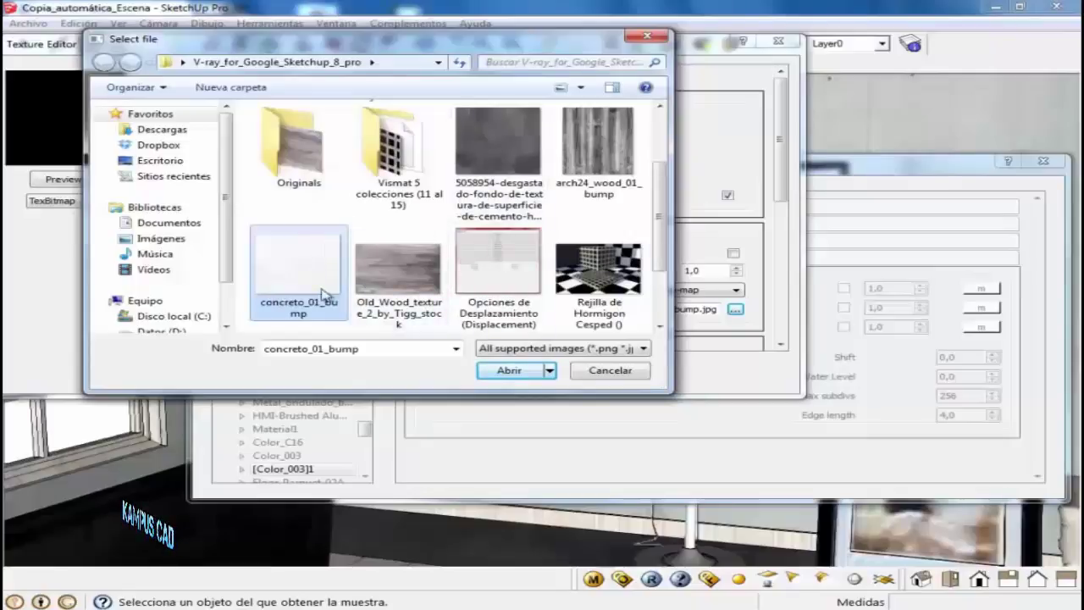
left_click(592, 370)
left_click(777, 41)
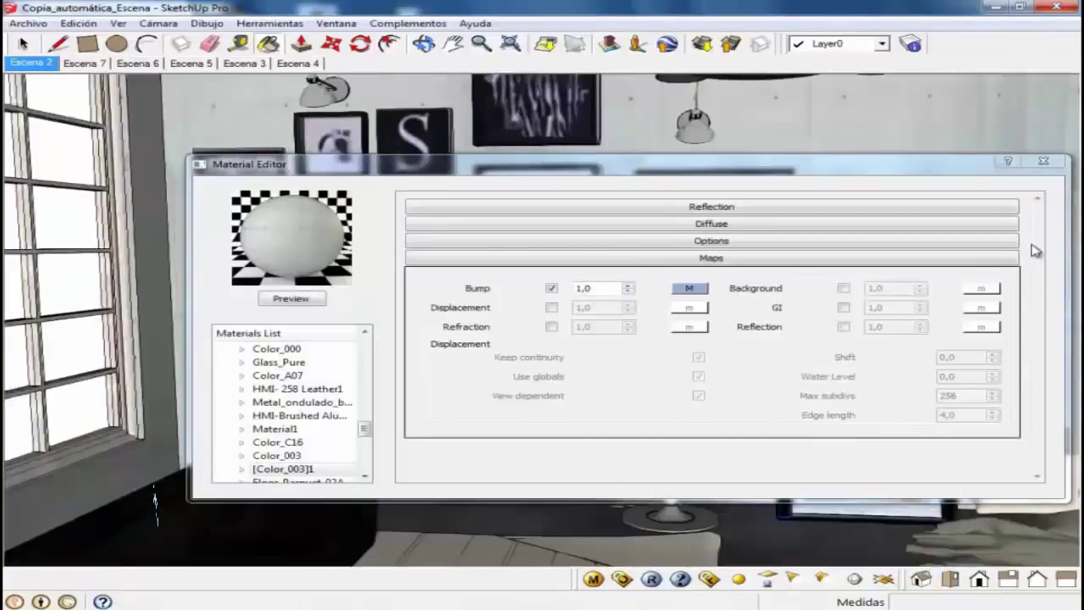
left_click(1043, 161)
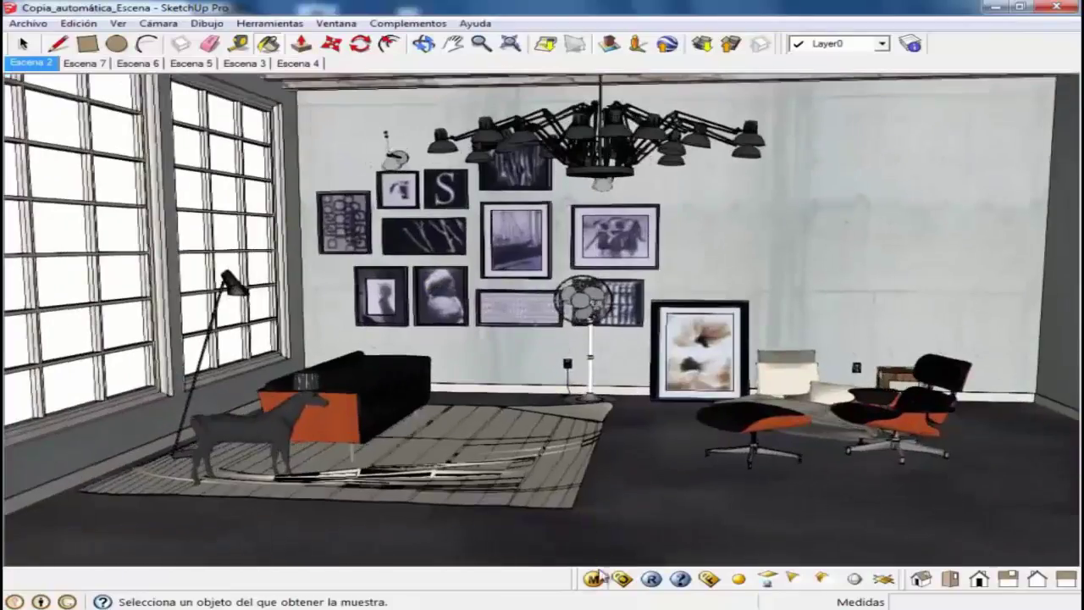
Pan up to the ceiling beams and sample the wooden beam material [Color_A07]2.
middle_click_drag(617, 452, 508, 169)
middle_click_drag(449, 93, 592, 542, "shift")
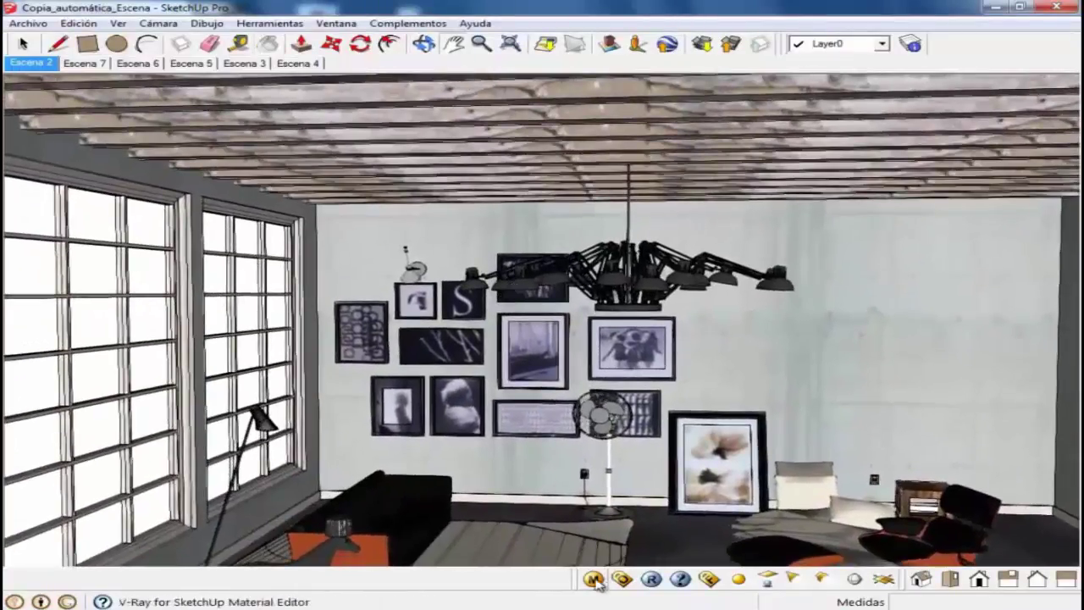
left_click(593, 579)
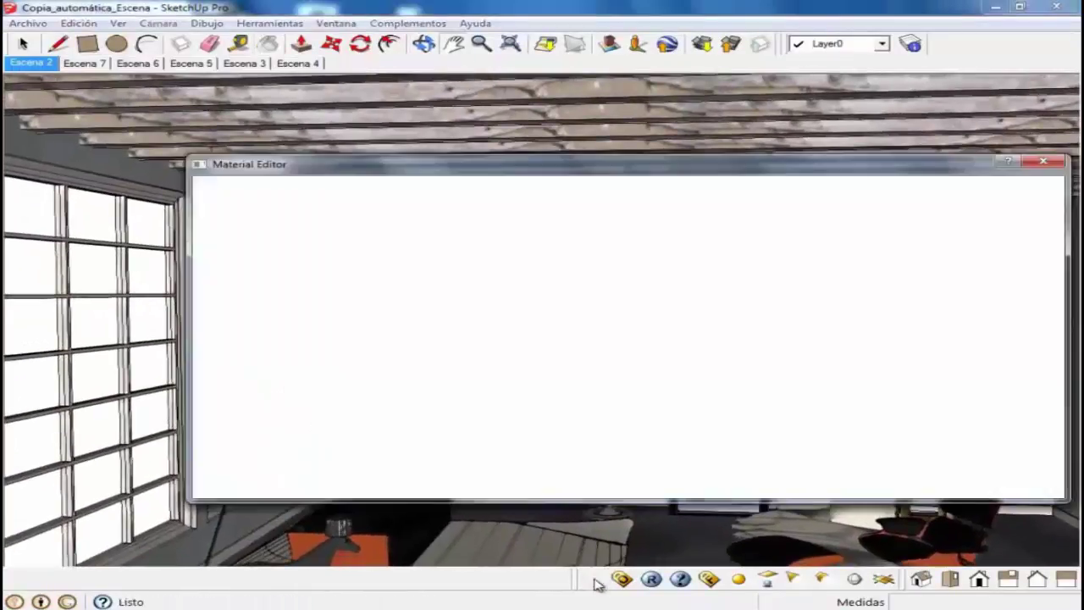
left_click(268, 43)
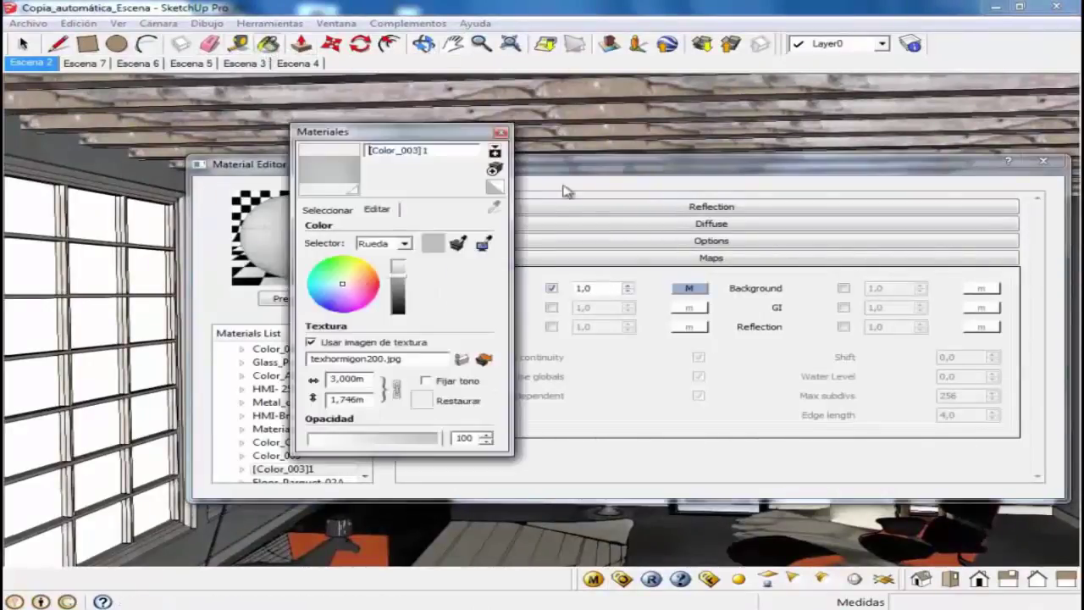
left_click(326, 211)
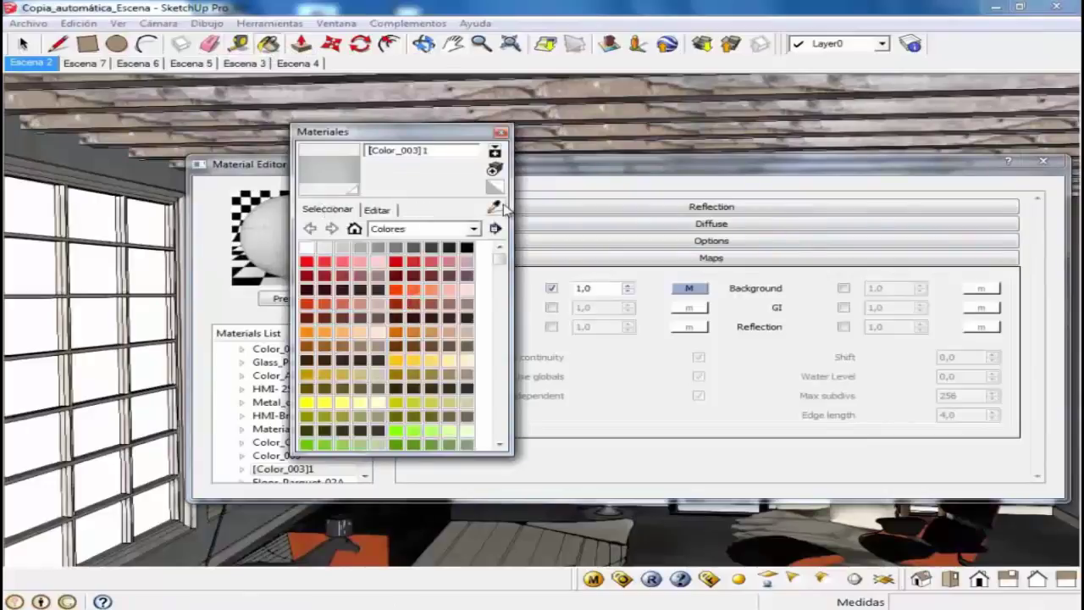
left_click(494, 207)
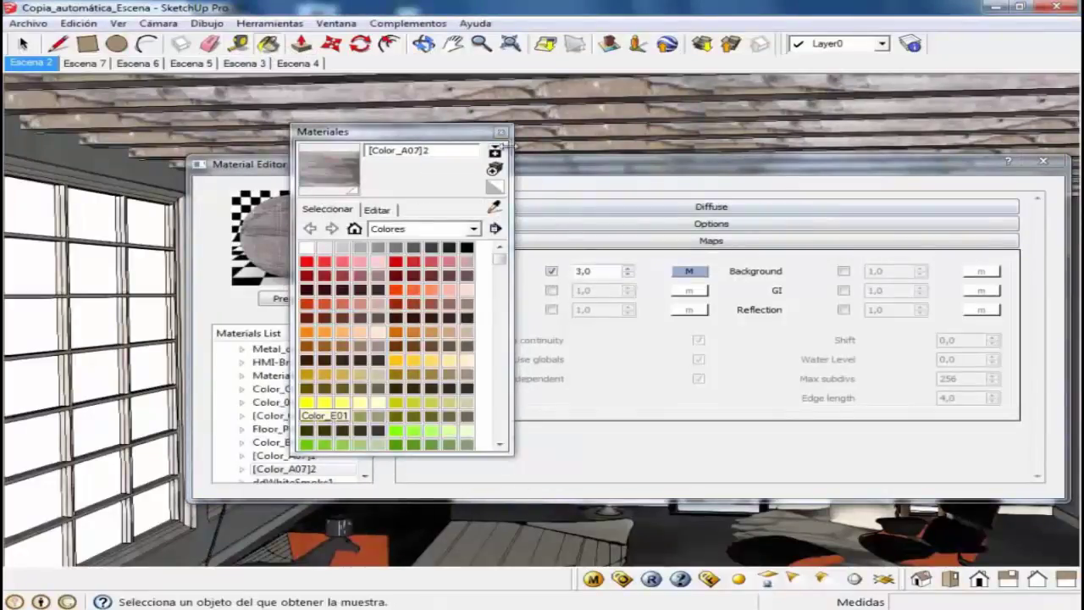
left_click(501, 132)
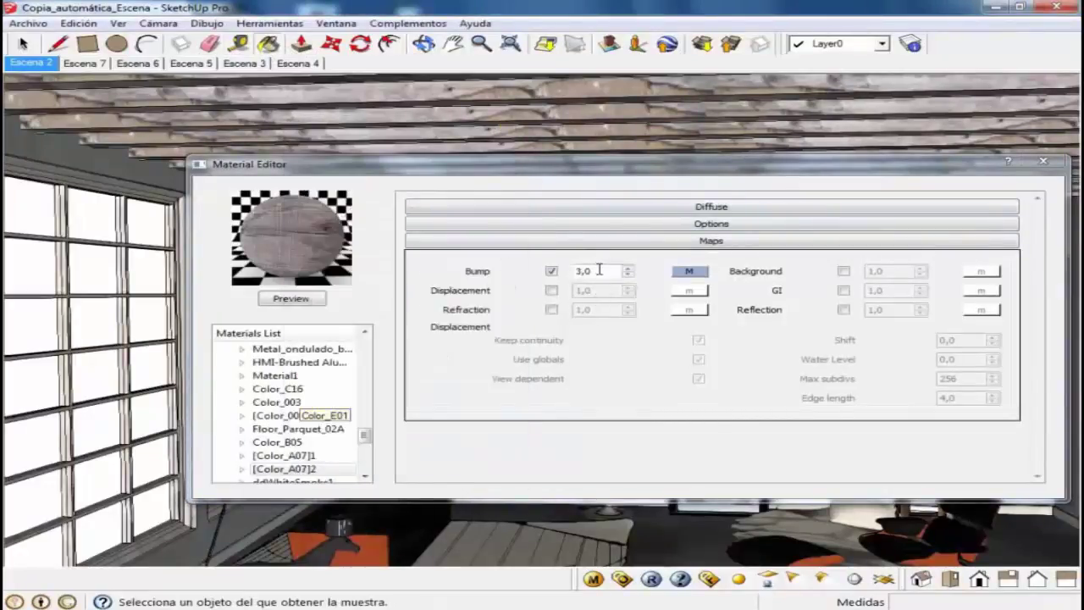
Lower the beam material's bump from 3,0 to 2 and close the editor.
mouse_move(682, 154)
left_mouse_down()
mouse_move(699, 233)
mouse_move(617, 215)
left_mouse_up()
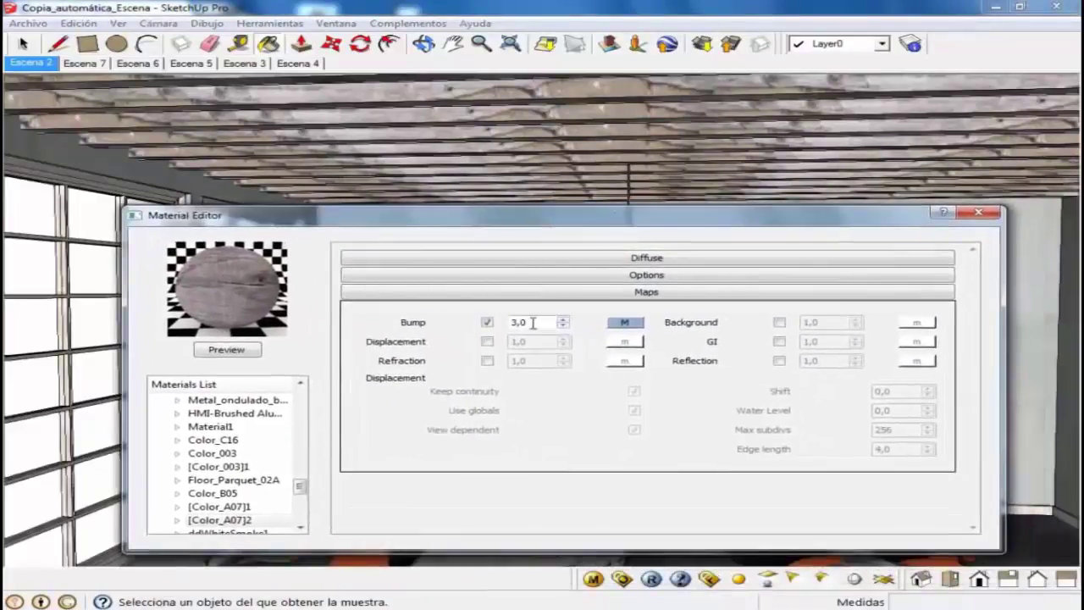
left_click_drag(532, 323, 506, 323)
type("2")
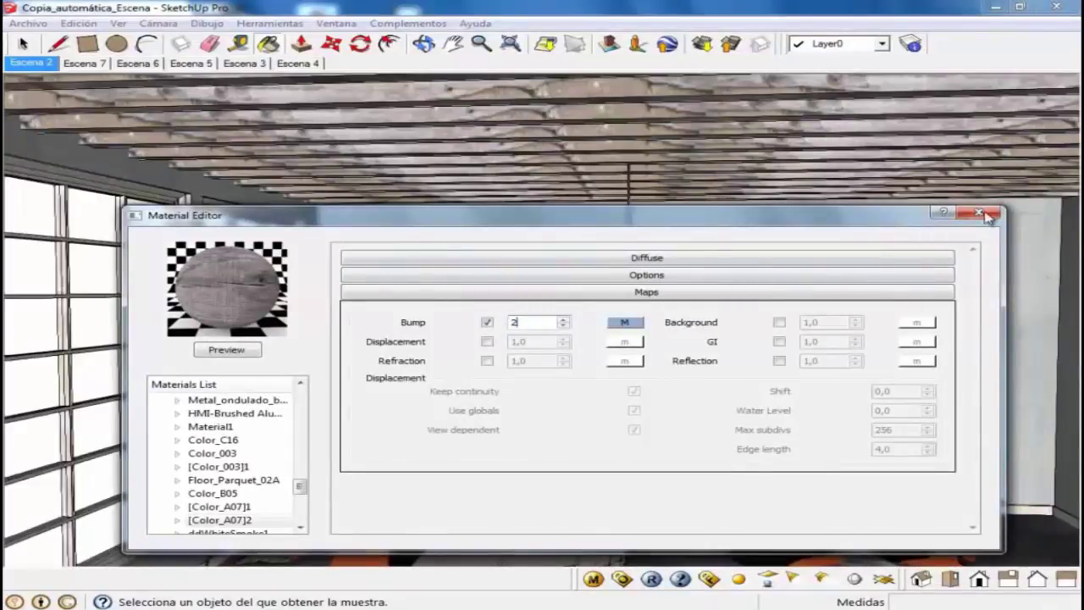
left_click(985, 216)
mouse_move(846, 355)
middle_mouse_down()
mouse_move(673, 457)
mouse_move(692, 227)
mouse_move(666, 223)
mouse_move(662, 248)
mouse_move(708, 249)
mouse_move(596, 252)
mouse_move(697, 240)
mouse_move(677, 228)
mouse_move(627, 248)
mouse_move(675, 235)
middle_mouse_up()
Return to the Escena 2 view and open the V-Ray render options at Camera.
scroll(673, 457, "up", 3)
scroll(673, 457, "down", 3)
scroll(674, 457, "down", 2)
mouse_move(655, 238)
left_mouse_down()
mouse_move(624, 241)
mouse_move(675, 237)
mouse_move(725, 213)
mouse_move(735, 223)
mouse_move(739, 212)
mouse_move(779, 242)
mouse_move(608, 278)
mouse_move(606, 203)
left_mouse_up()
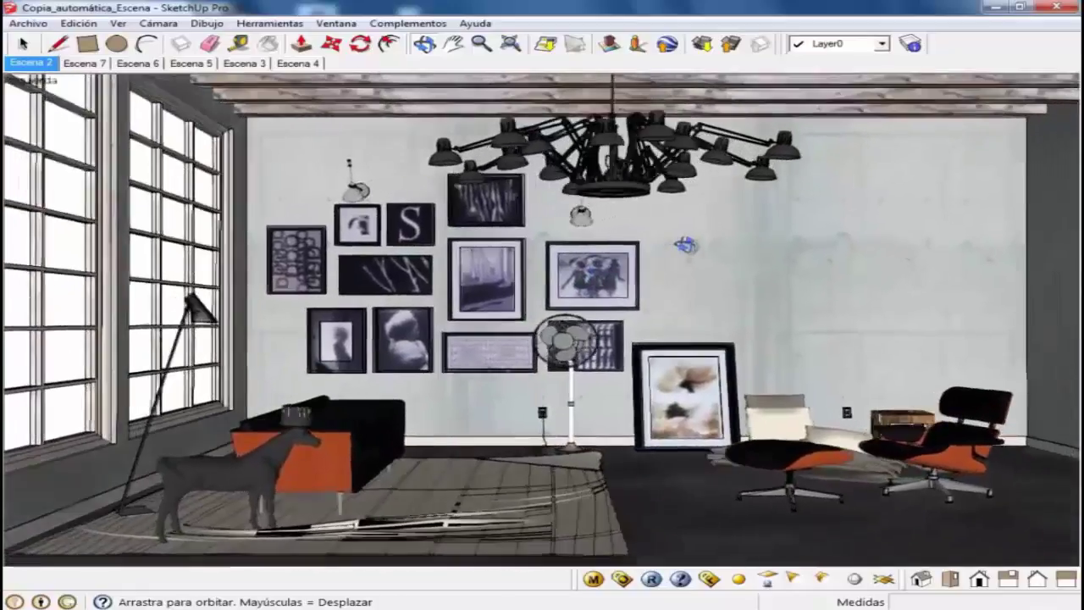
key("b")
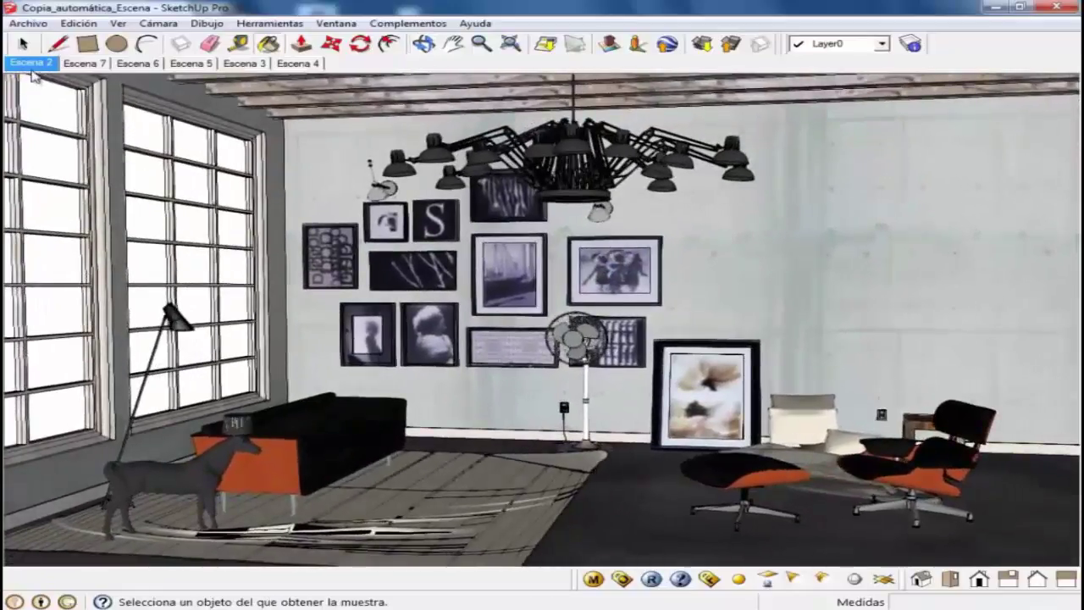
left_click(31, 64)
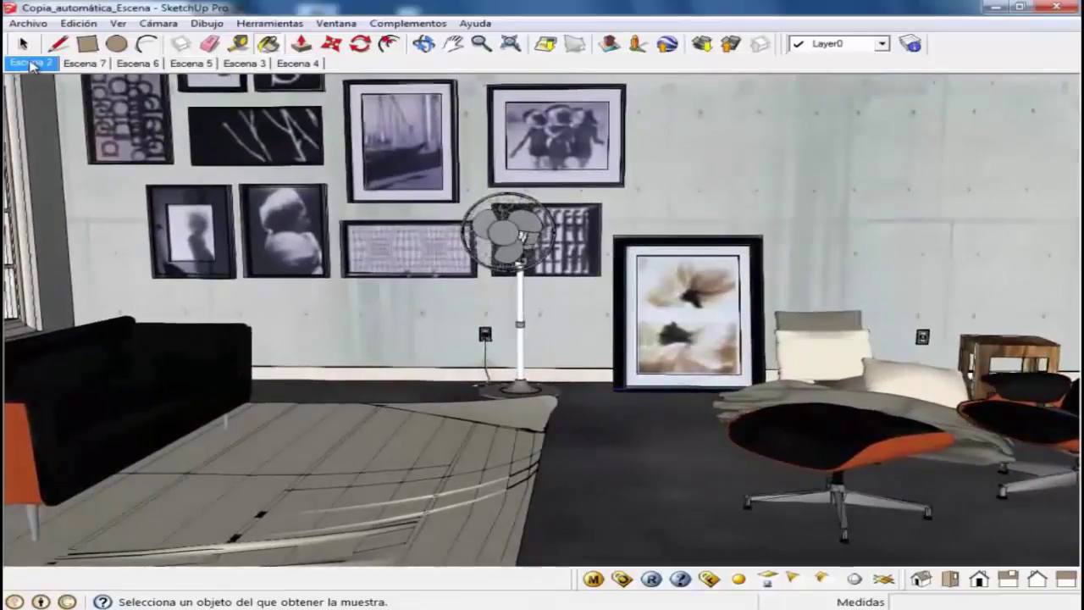
left_click(622, 579)
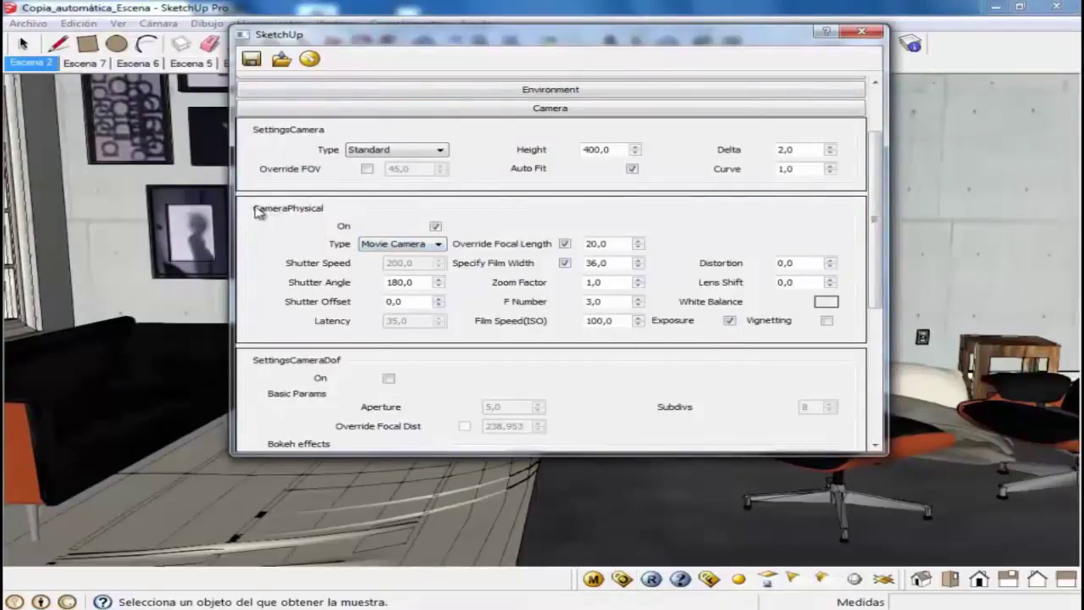
left_click(414, 245)
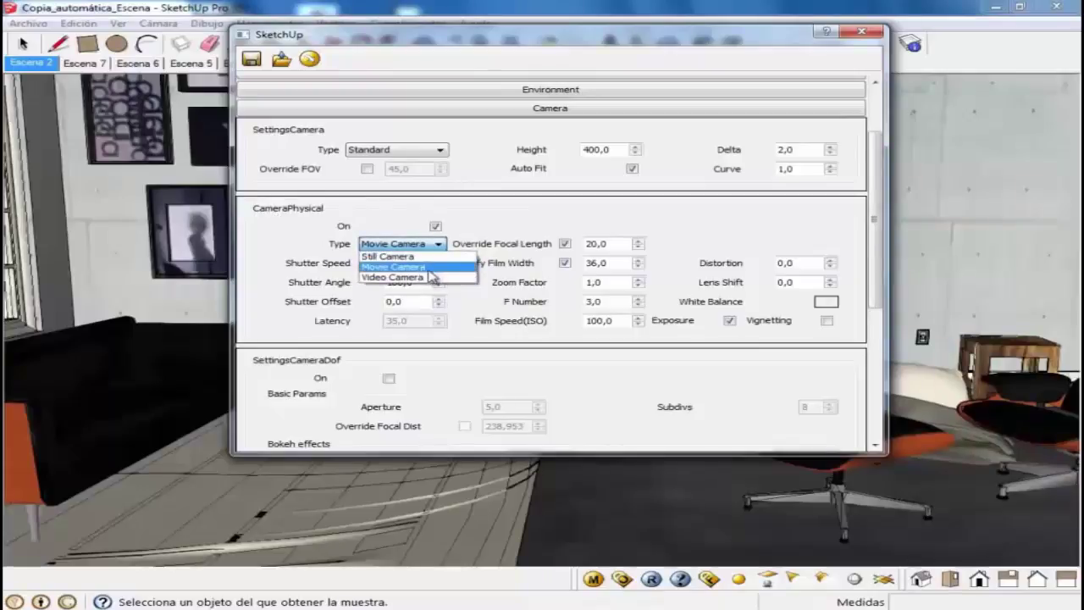
left_click(531, 222)
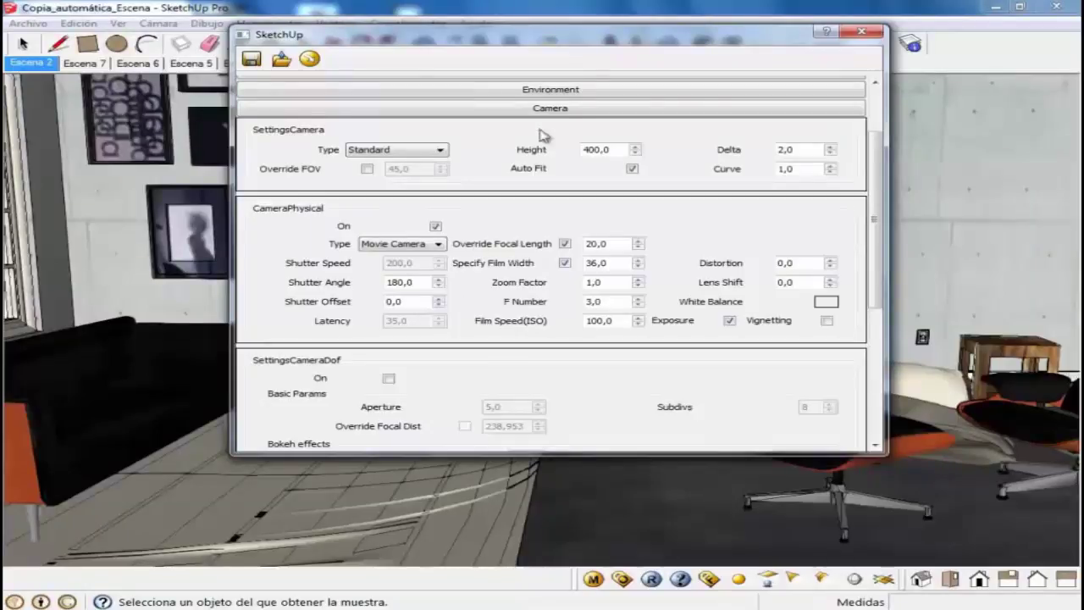
left_click_drag(612, 38, 799, 115)
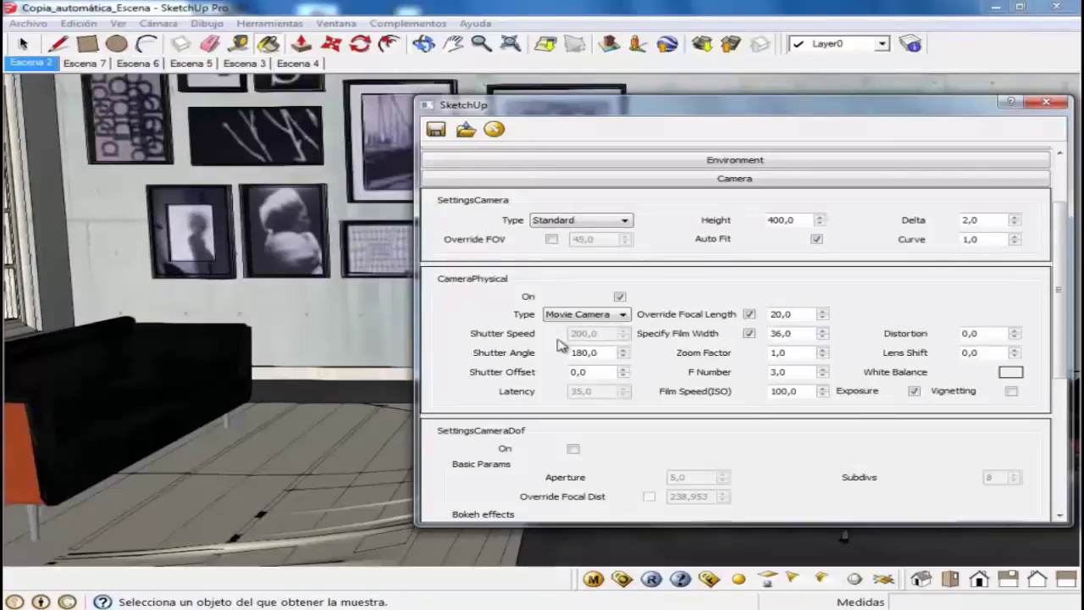
Set the camera F Number to 3,0, keep Film Speed at ISO 100, and close the options.
double_click(790, 371)
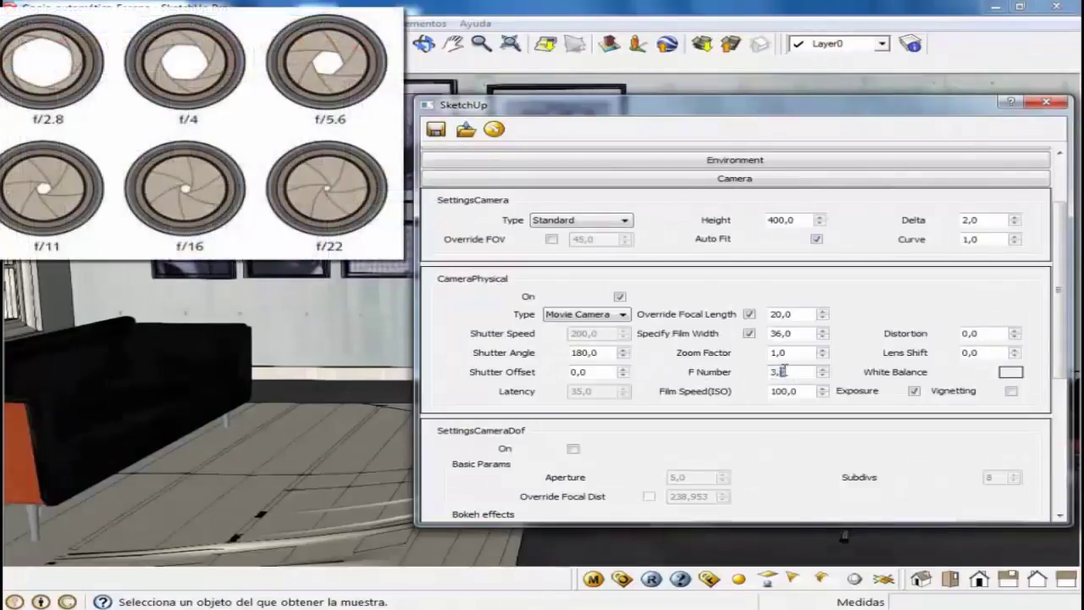
type("3,0")
left_click_drag(805, 370, 768, 370)
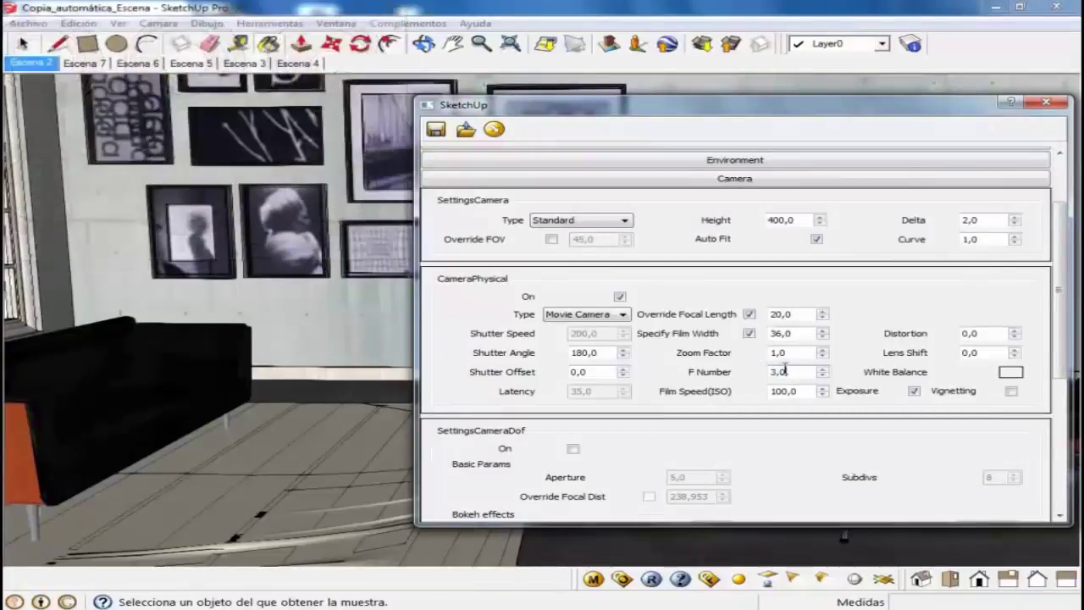
type("3,0")
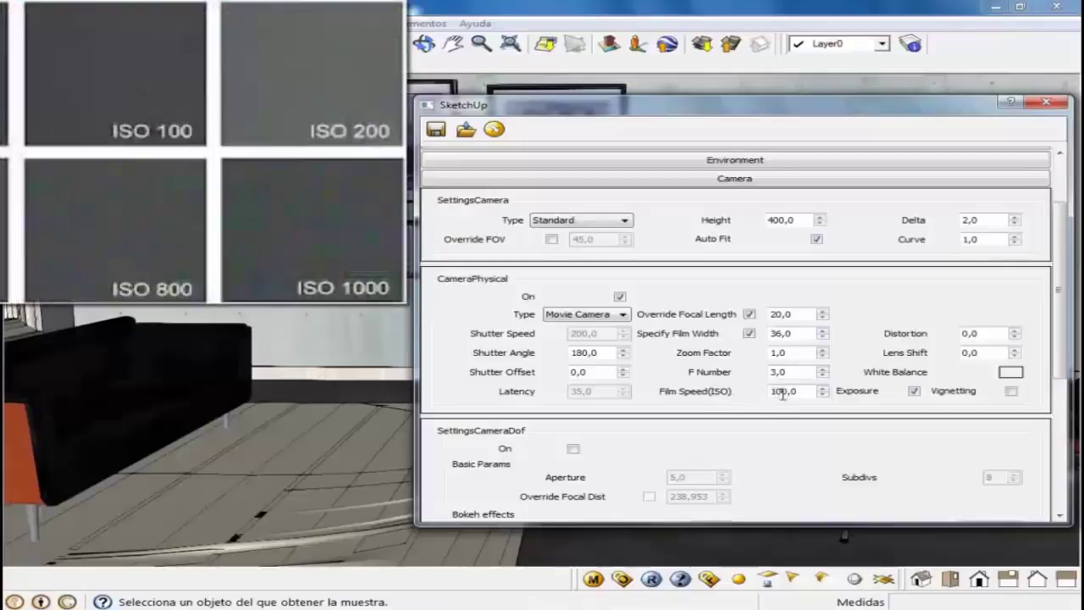
left_click_drag(772, 390, 810, 392)
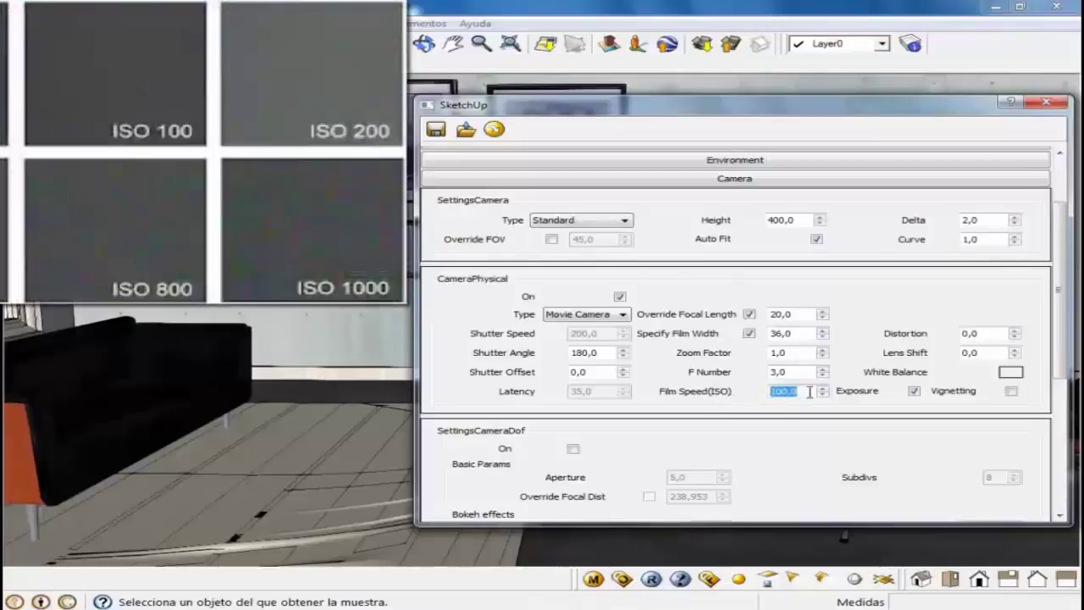
left_click(777, 390)
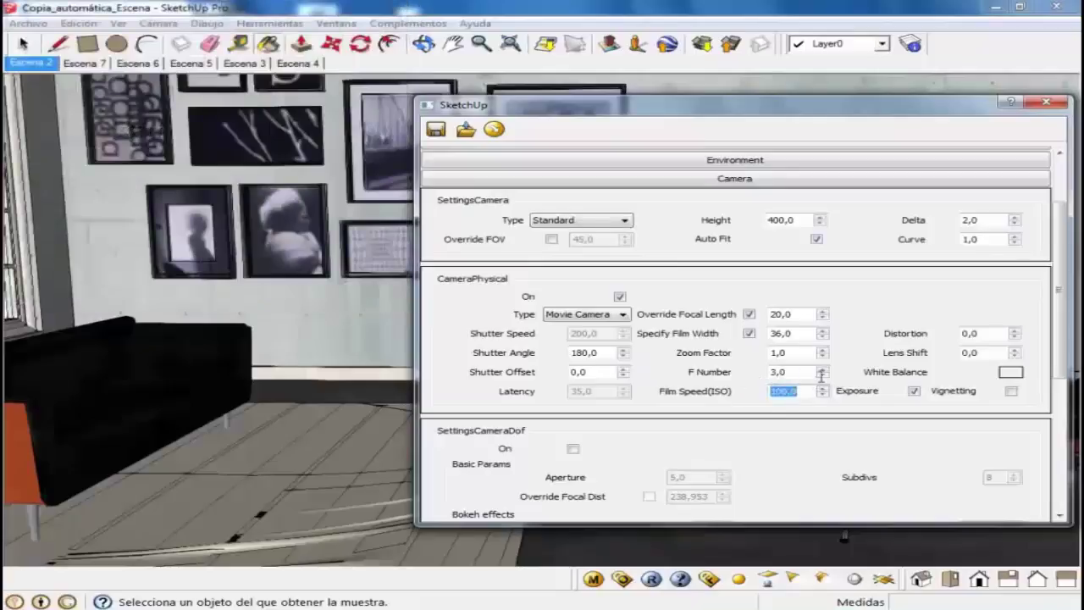
double_click(778, 391)
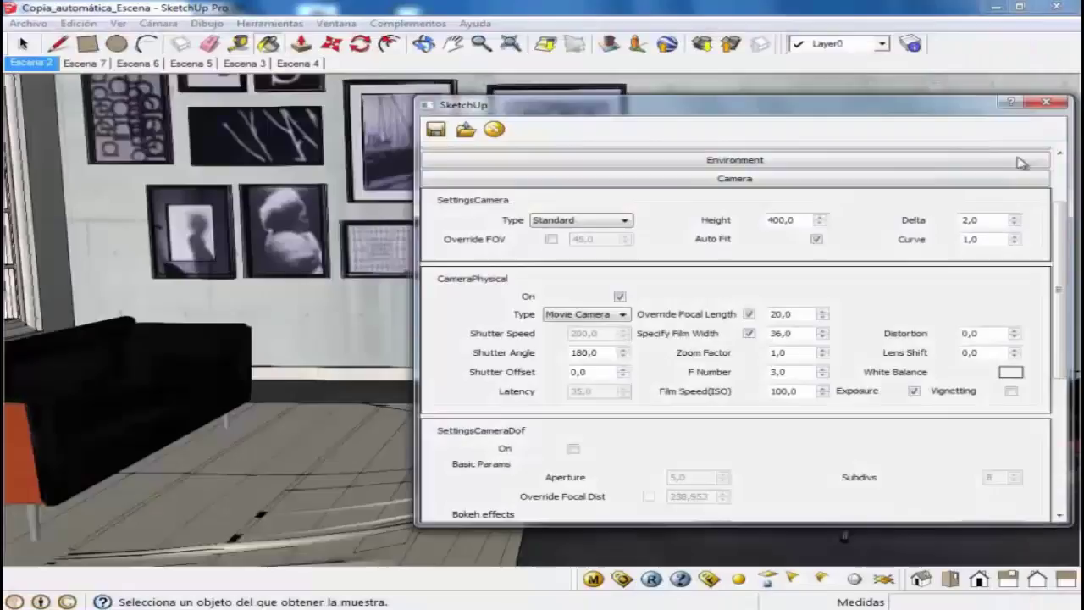
left_click(1046, 101)
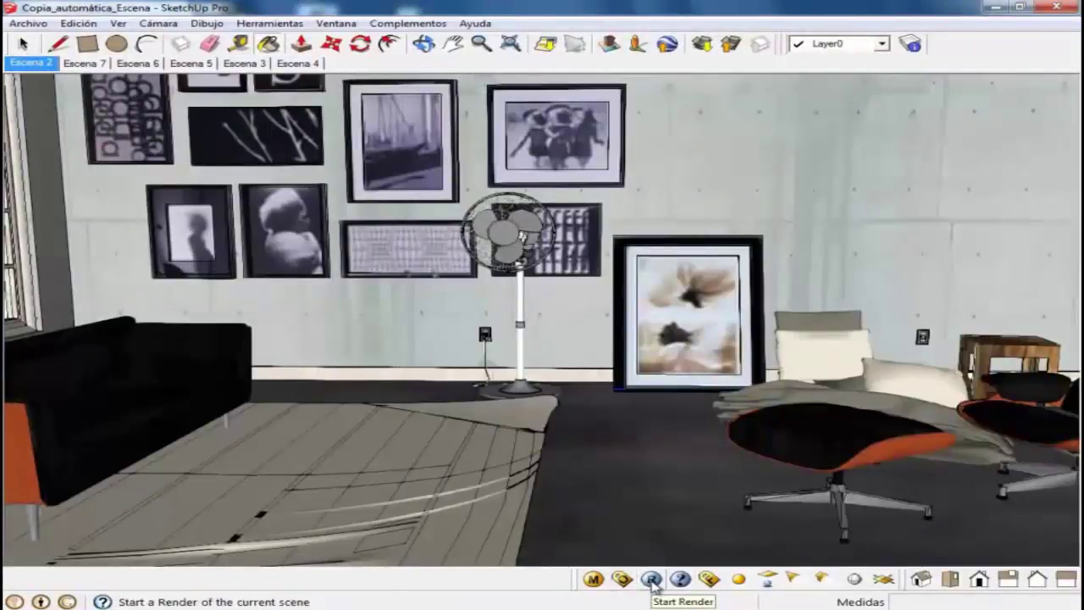
Render the loft scene with V-Ray, then minimize the frame buffer.
left_click(652, 581)
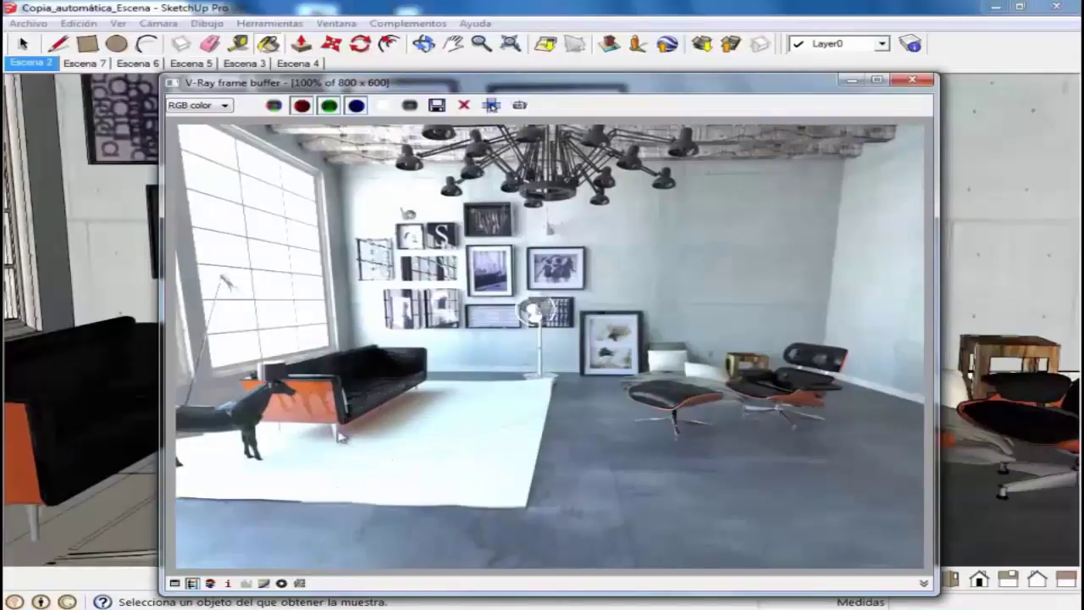
left_click(218, 536)
mouse_move(593, 579)
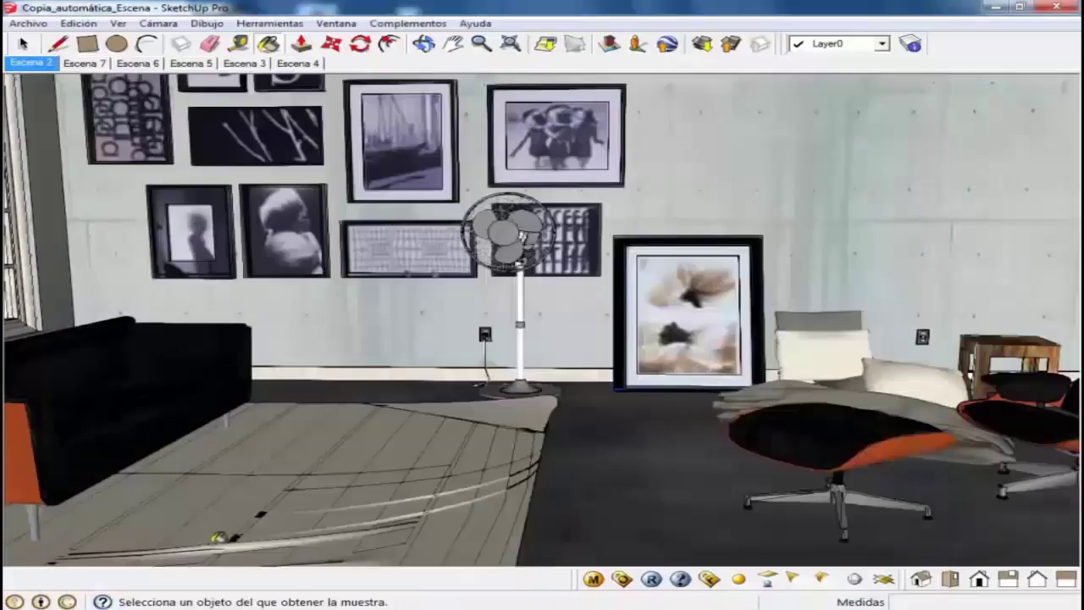
Sample the HMI- 258 Leather1 material and add a TexFresnel map to its reflection.
left_click(592, 580)
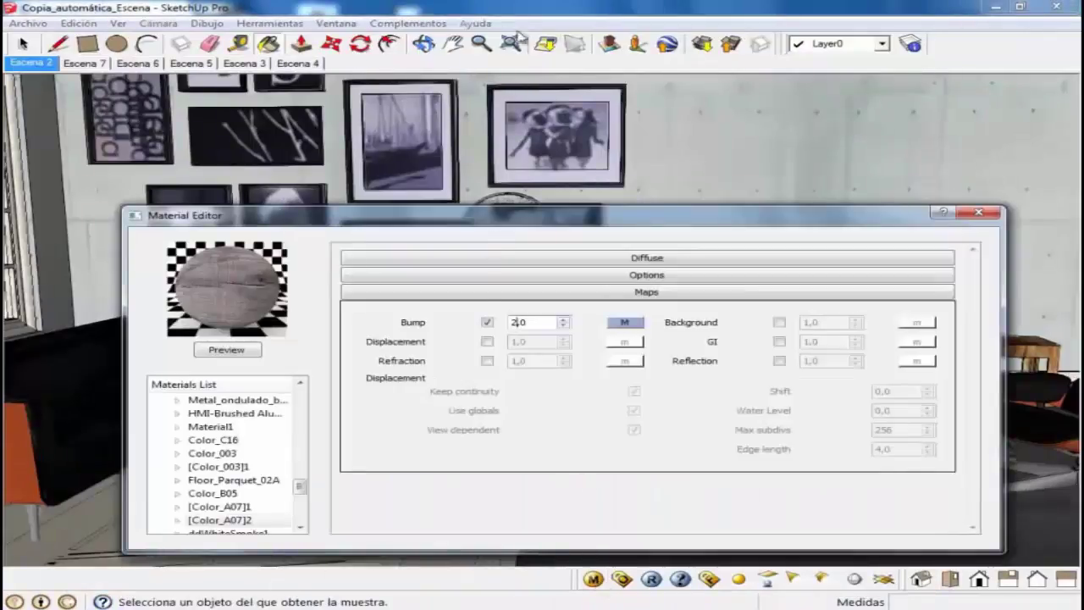
left_click(268, 44)
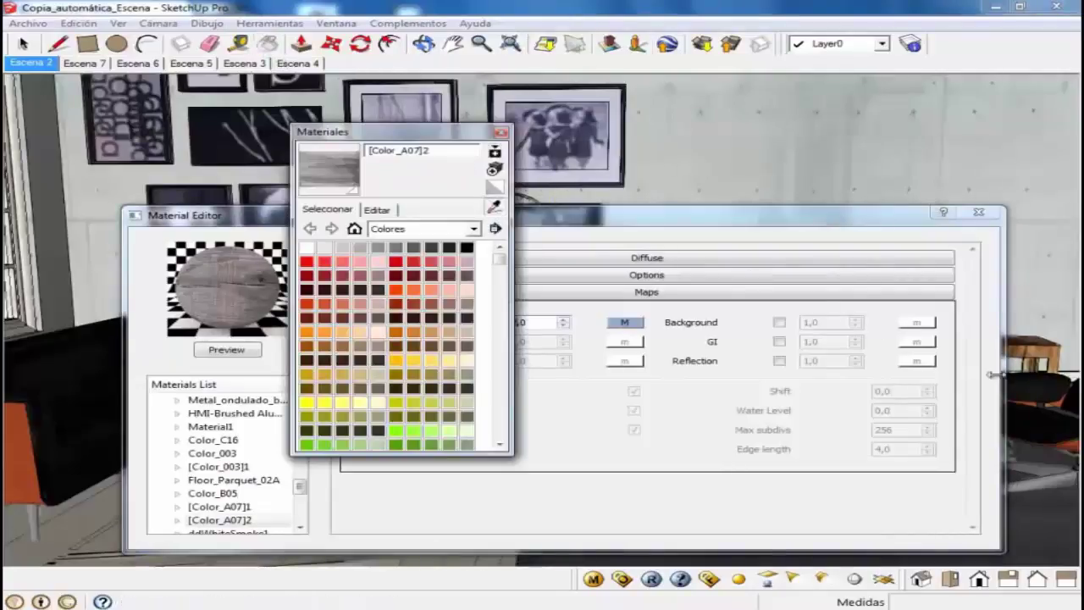
left_click(1037, 406)
left_click_drag(442, 223, 418, 123)
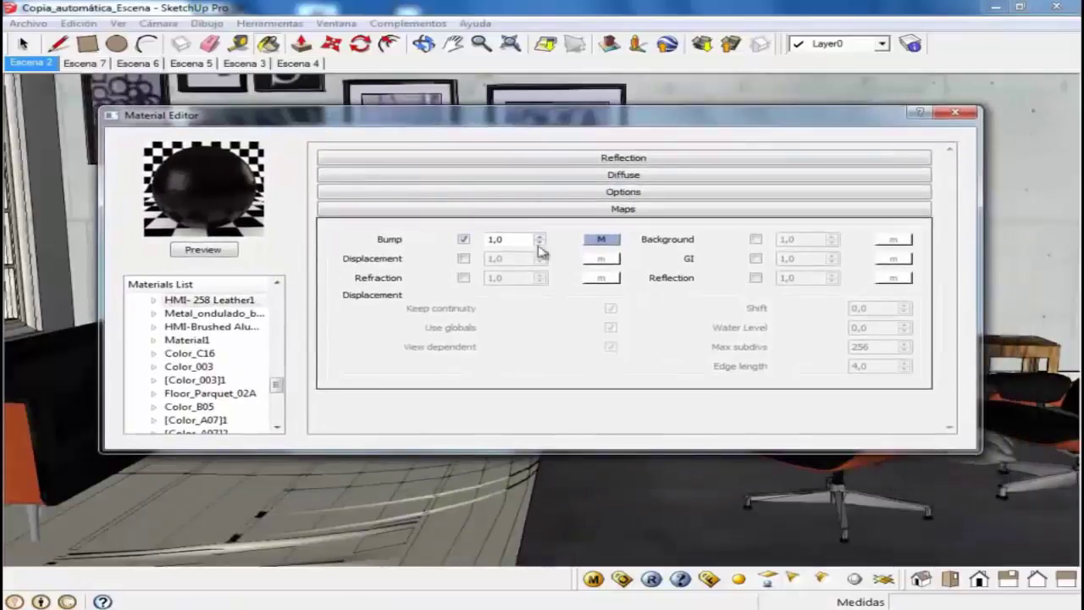
left_click(560, 209)
left_click(581, 159)
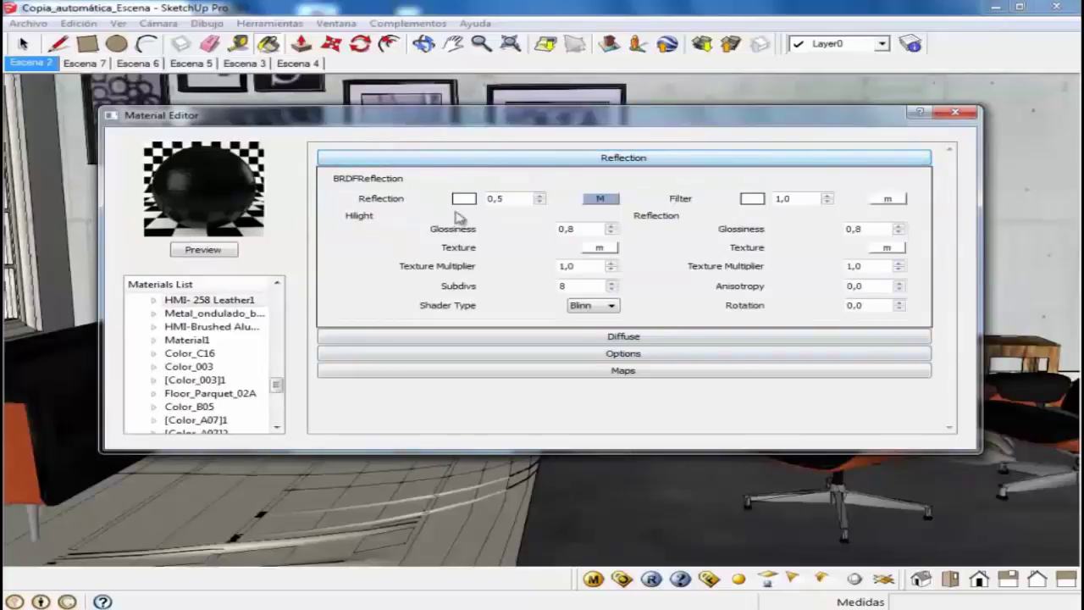
left_click(600, 199)
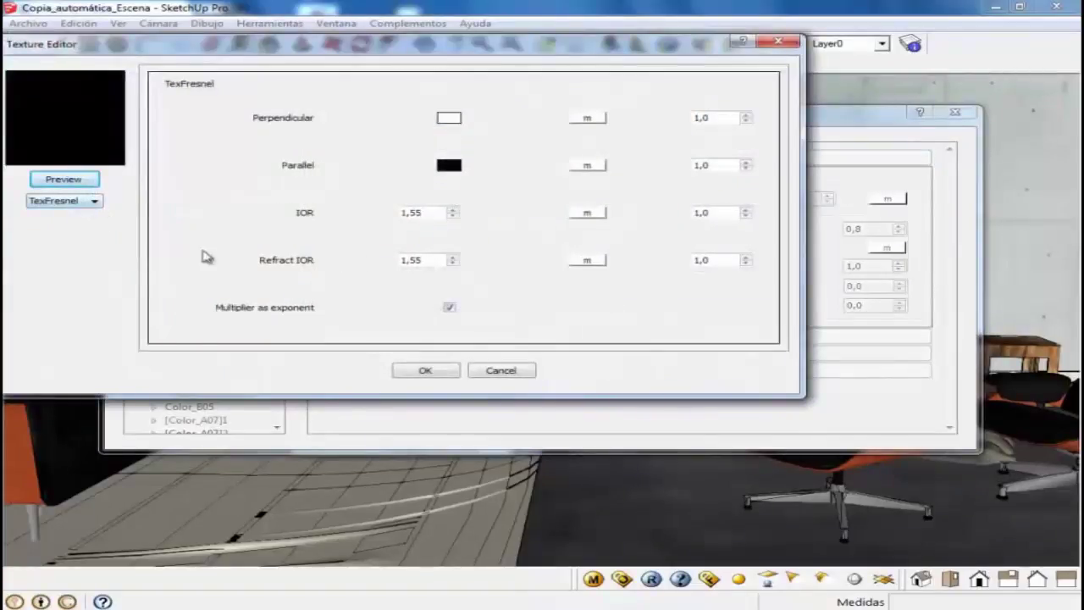
left_click(425, 370)
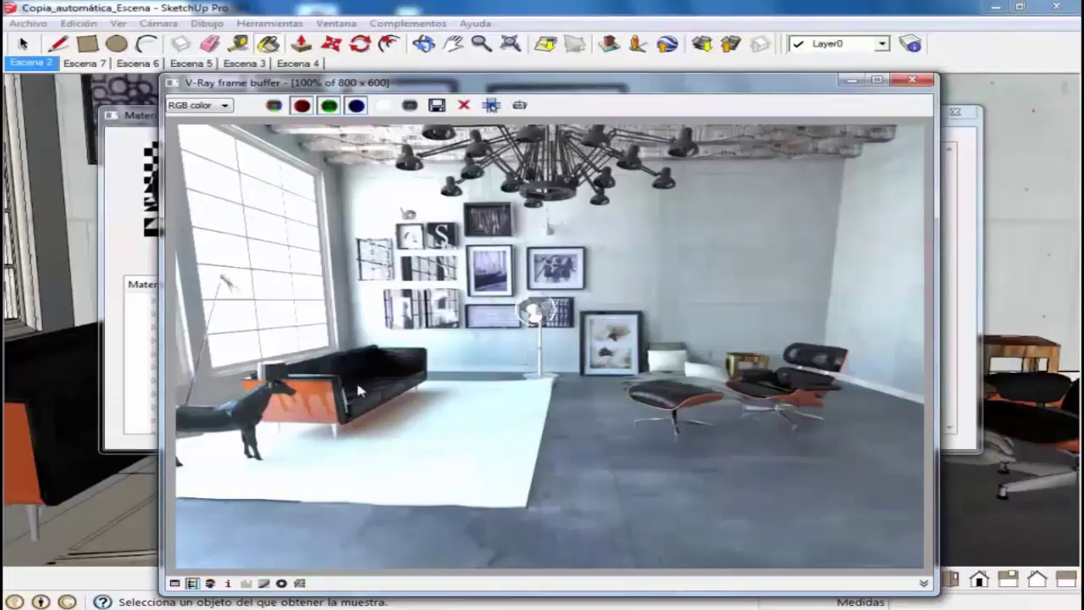
left_click(851, 79)
Inspect orange Material1's reflection 1,5 and glossiness 1,0, then close both material windows.
left_click_drag(412, 117, 439, 183)
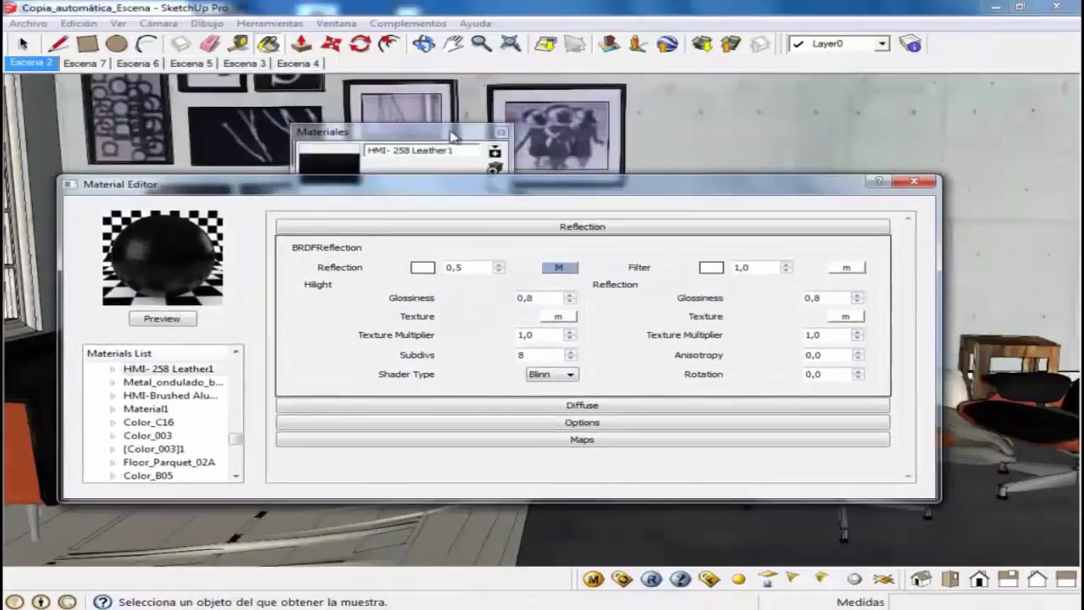
left_click(455, 135)
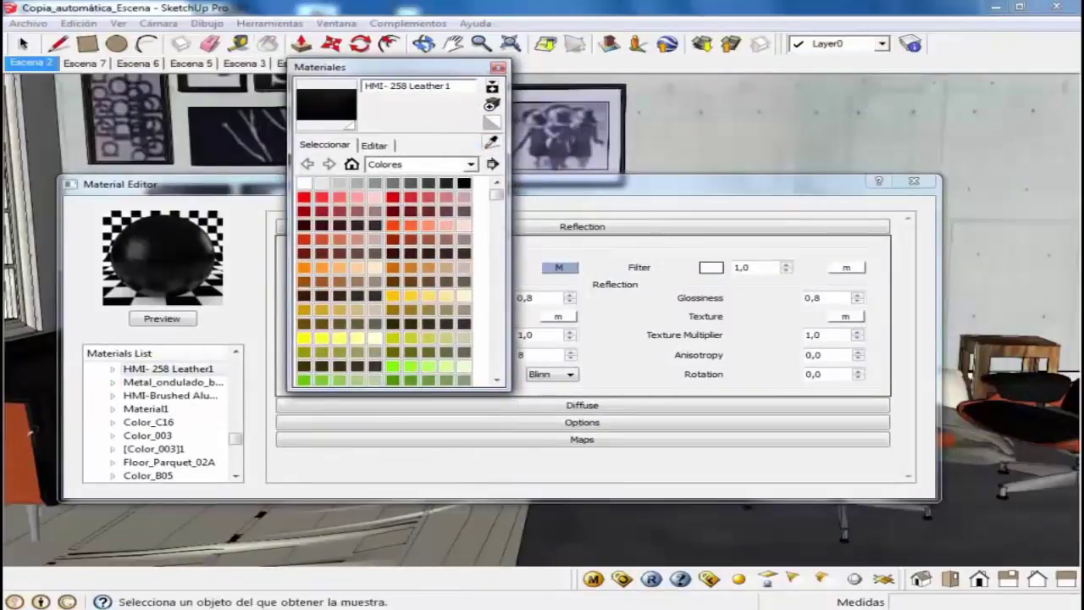
left_click(20, 433, "alt")
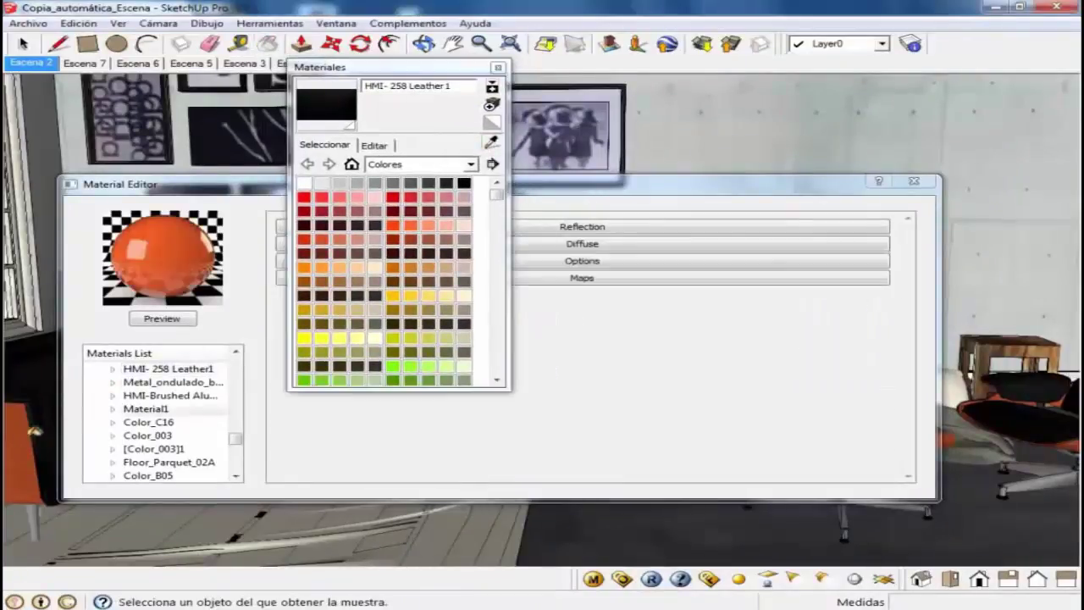
left_click(615, 181)
left_click(582, 225)
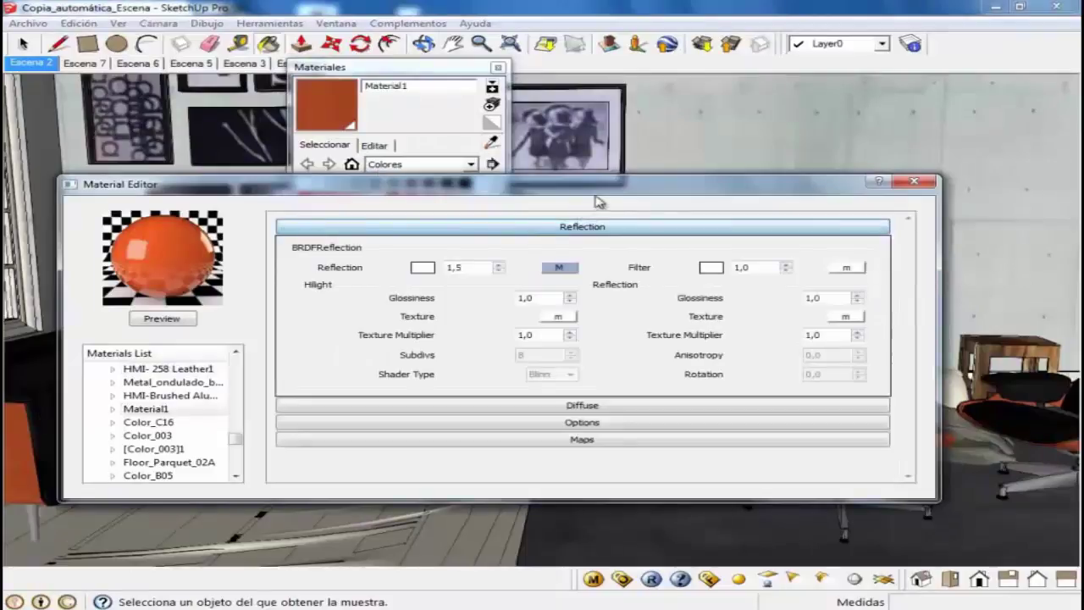
left_click_drag(559, 184, 593, 116)
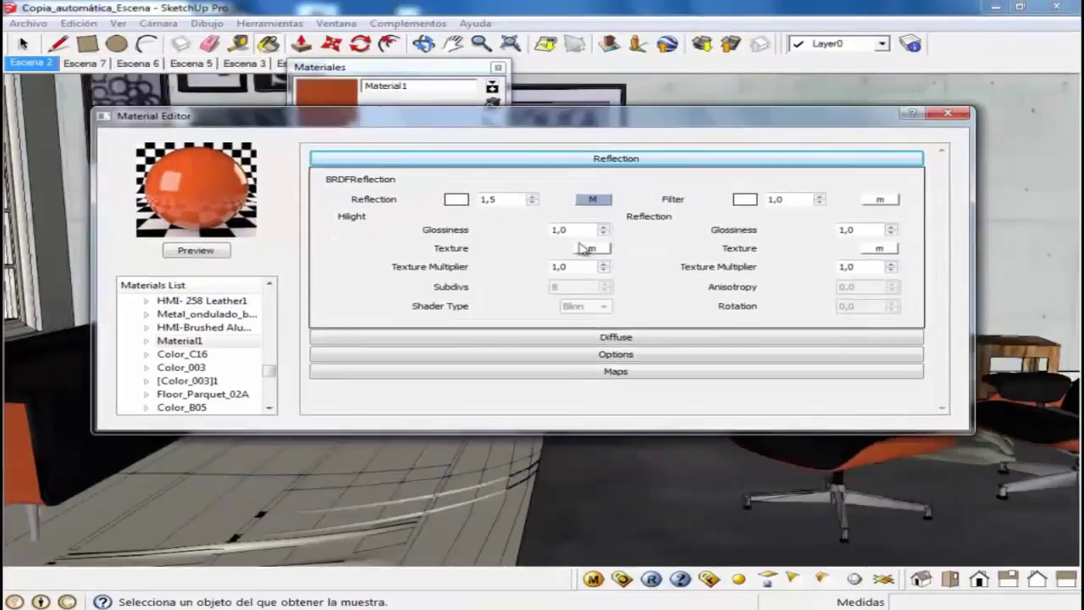
double_click(563, 229)
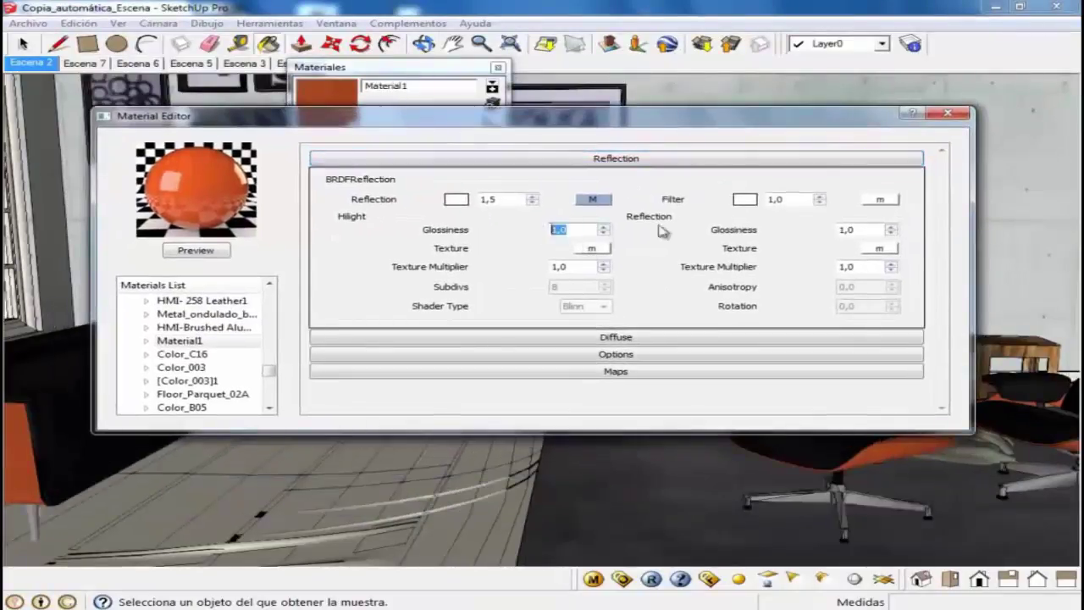
double_click(868, 230)
left_click(596, 230)
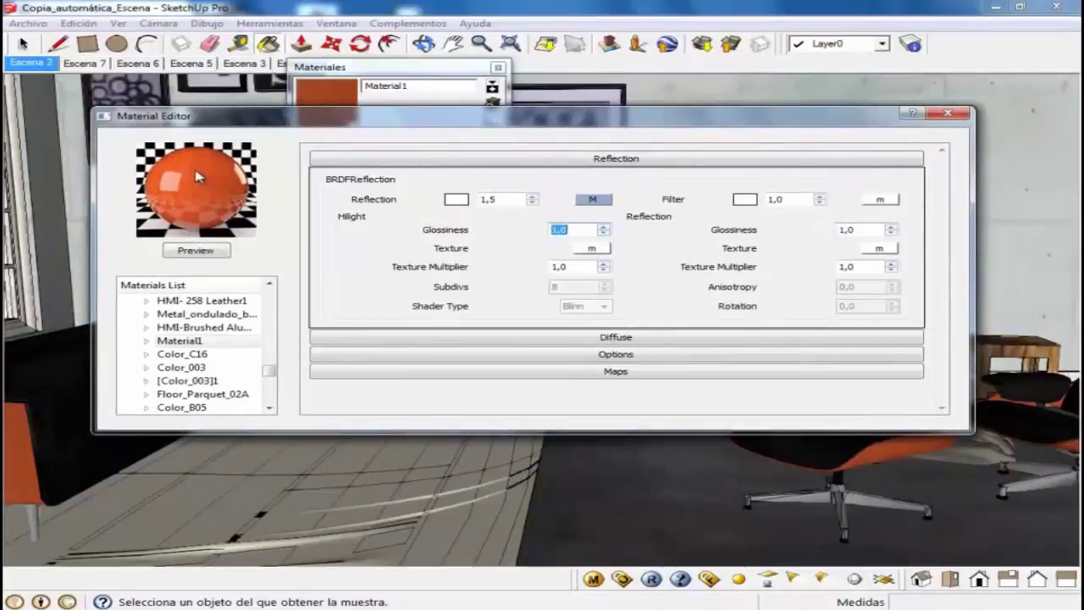
left_click(947, 113)
left_click(498, 66)
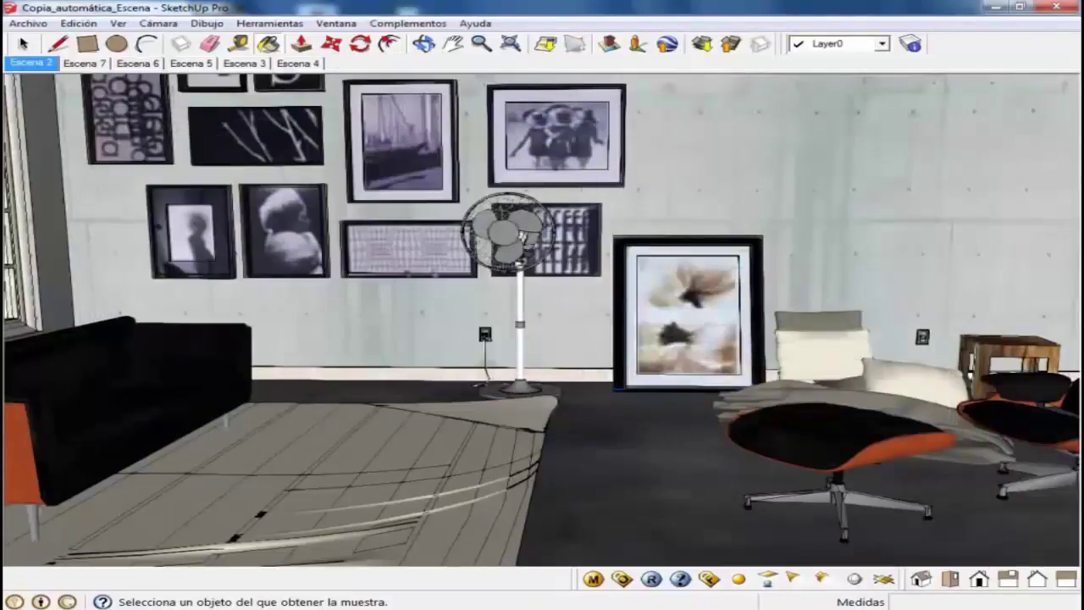
Bring the V-Ray render back into view and reopen the render options at Camera.
left_click(421, 557)
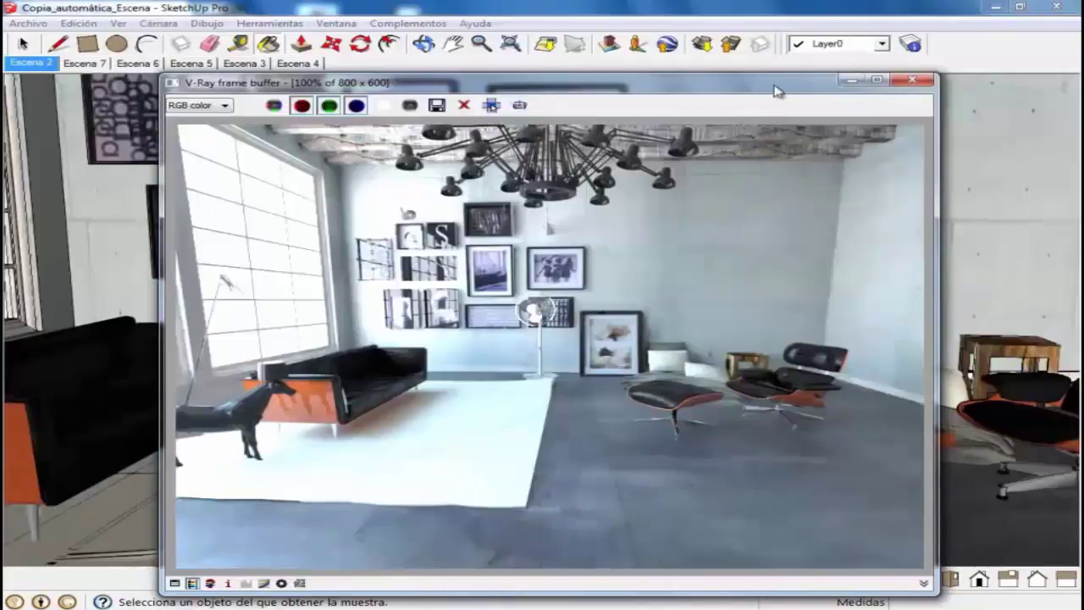
mouse_move(777, 91)
left_mouse_down()
mouse_move(764, 58)
mouse_move(787, 52)
left_mouse_up()
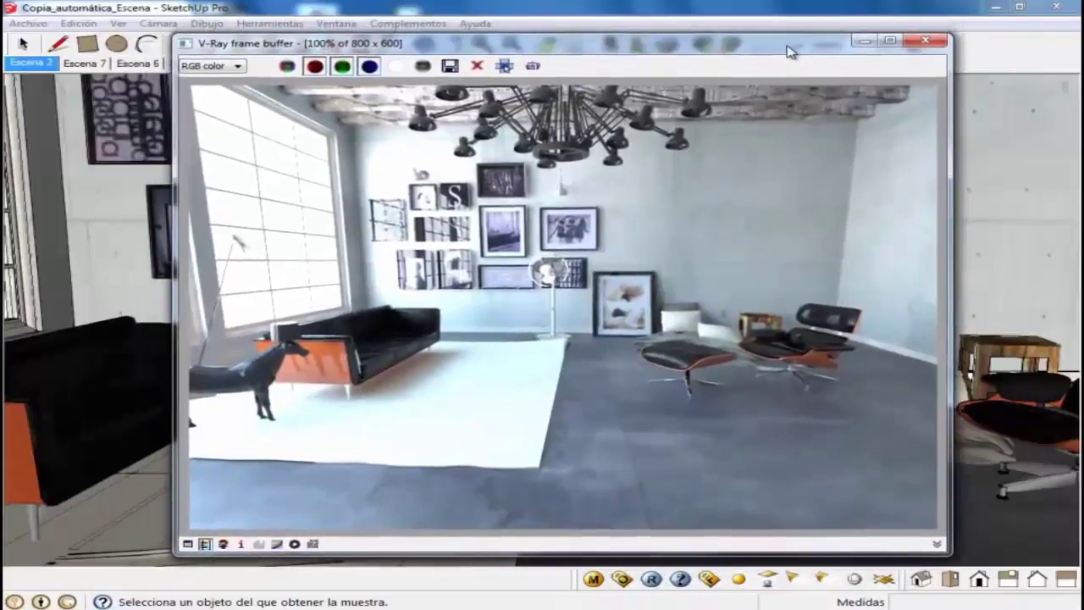
left_click_drag(787, 53, 789, 55)
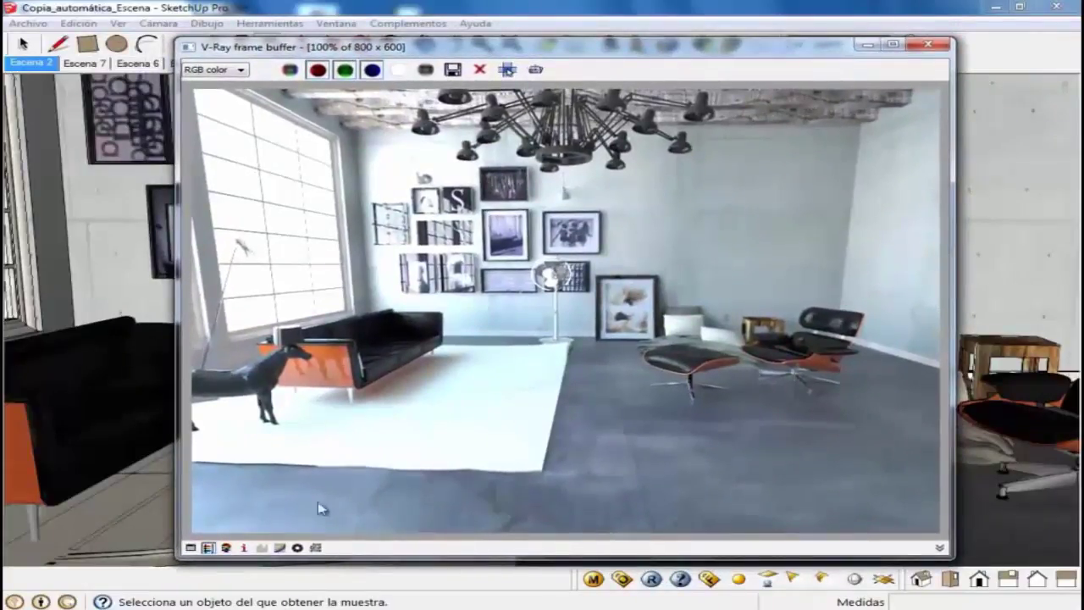
left_click(624, 580)
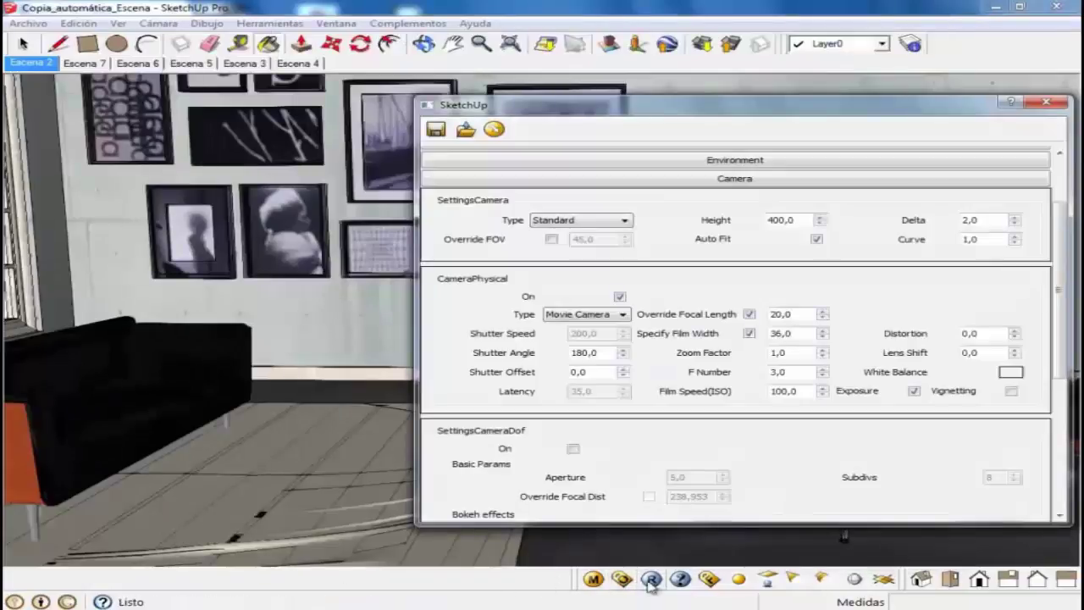
Enable the environment GI Color override at 2,0 and close the render options.
left_click(772, 180)
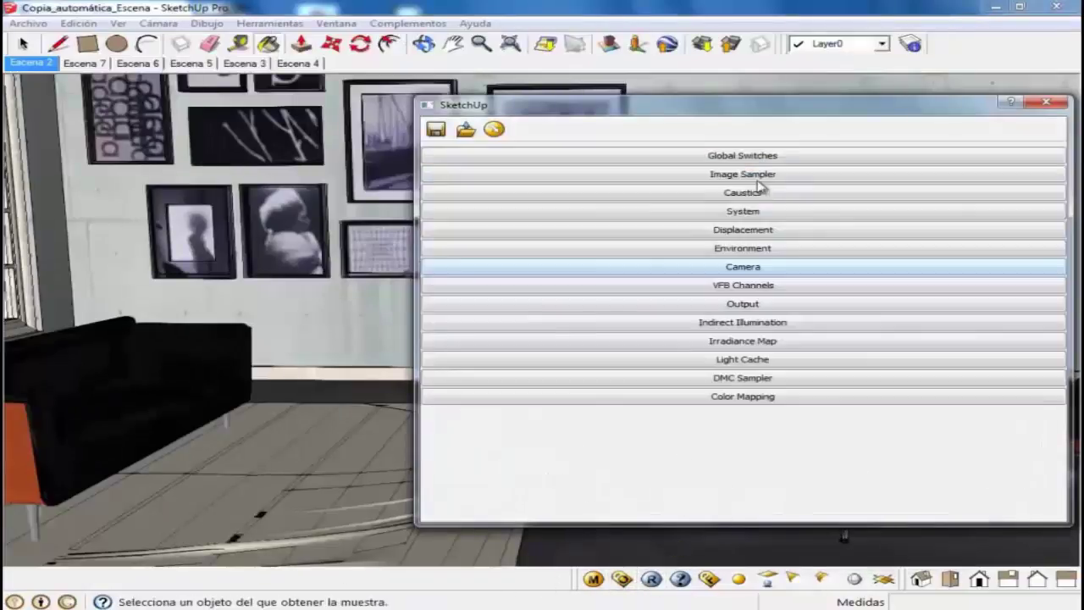
left_click(767, 253)
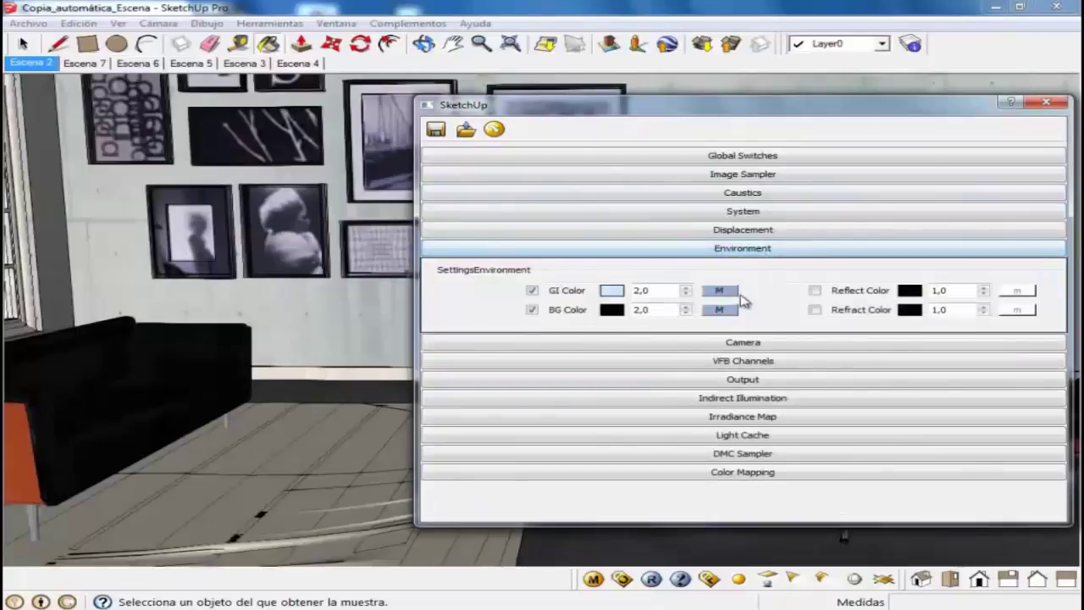
left_click(531, 291)
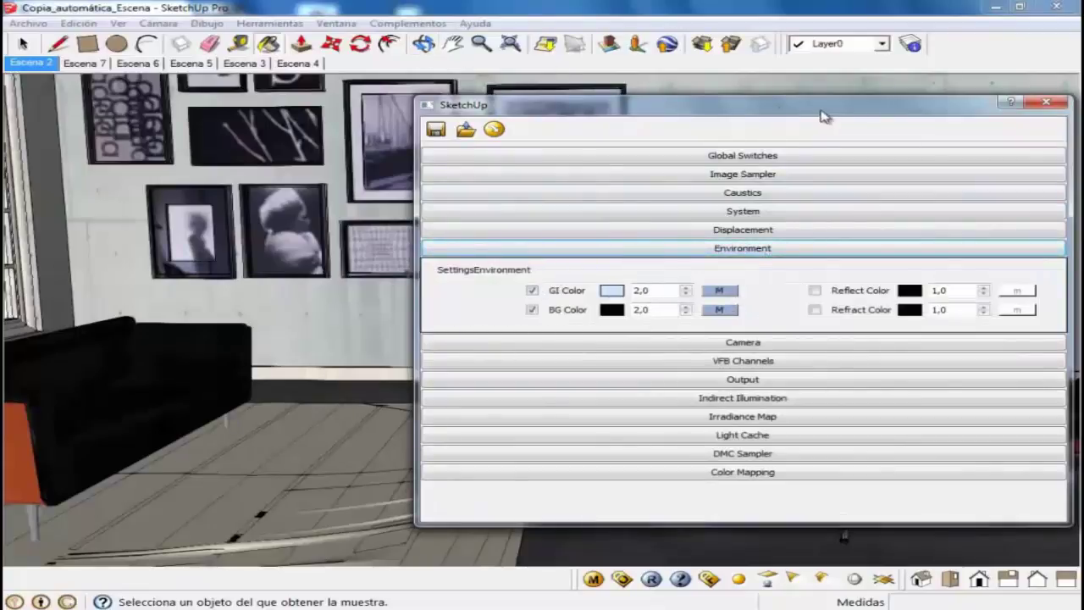
left_click_drag(806, 110, 753, 92)
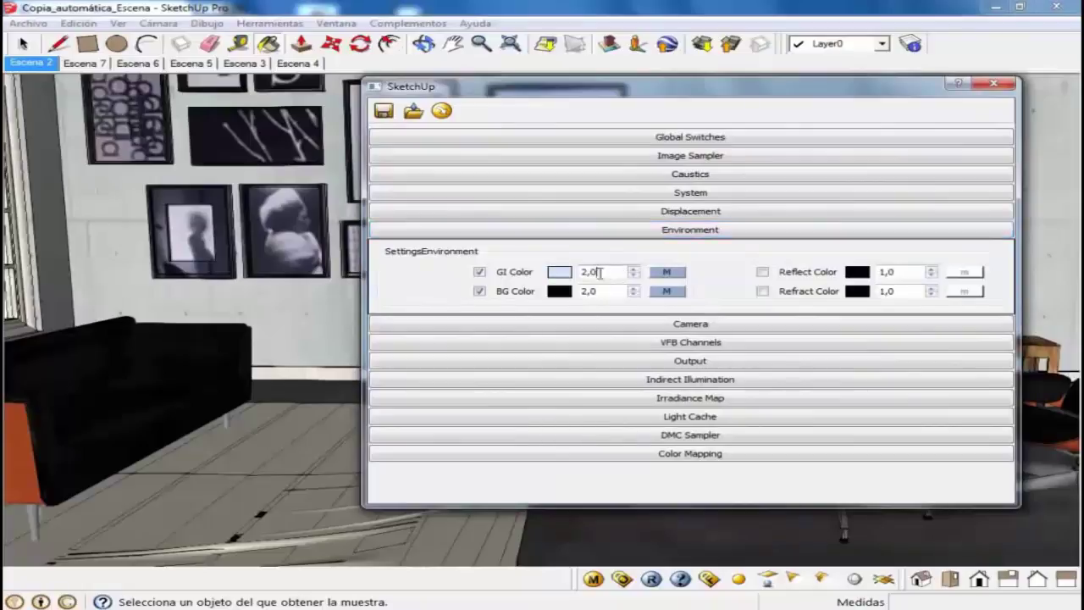
double_click(593, 272)
left_click(728, 286)
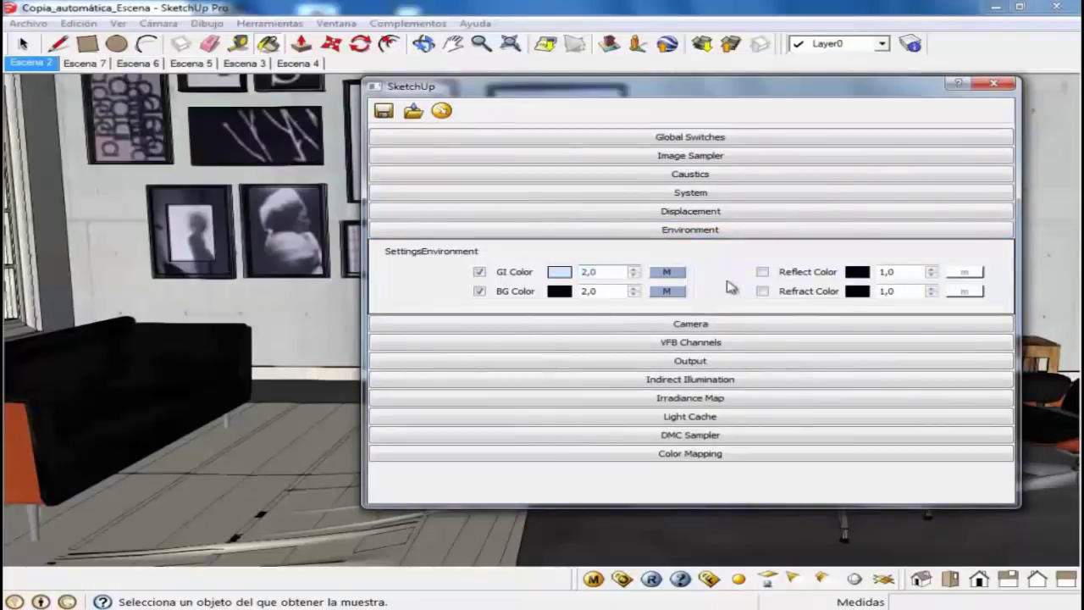
left_click(993, 84)
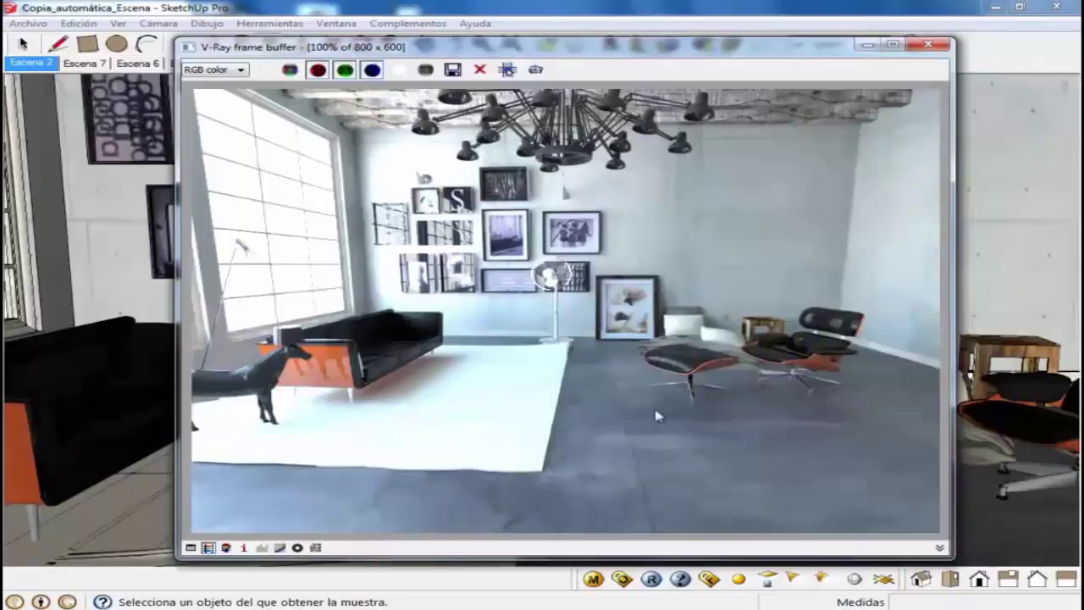
Minimize the V-Ray frame buffer and bring up the Windows Start menu.
left_click(870, 52)
key("super")
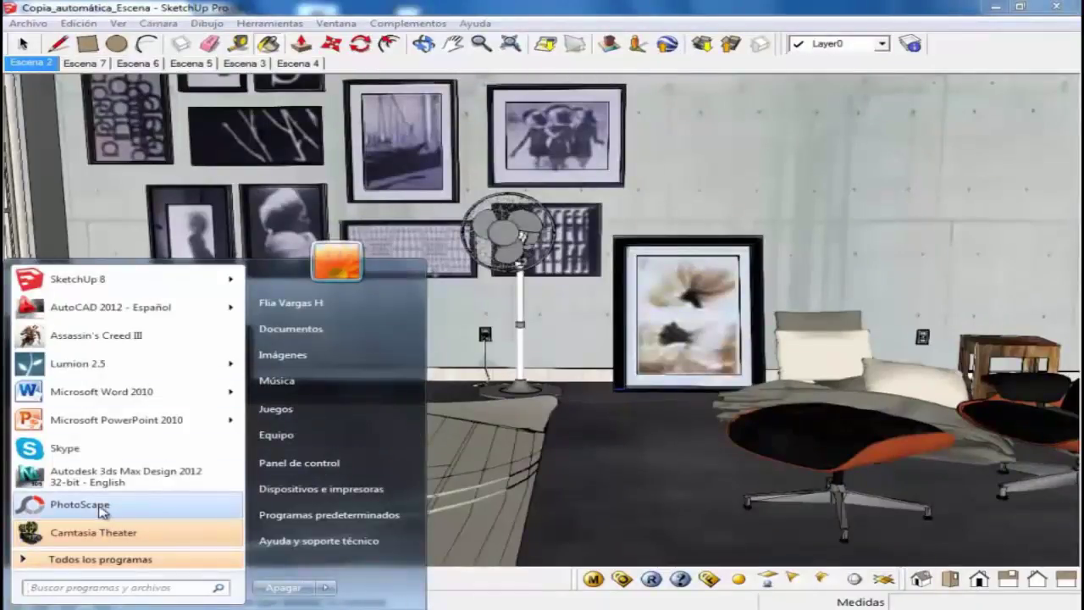
Start PhotoScape without updating, open its Editor, then return to SketchUp.
left_click(81, 504)
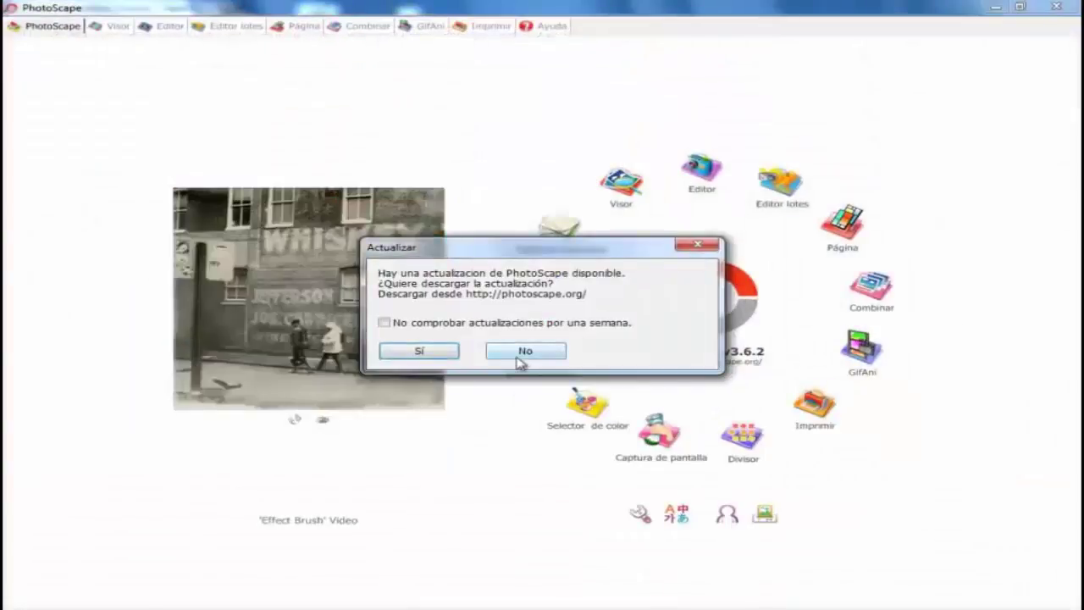
left_click(521, 351)
left_click(698, 172)
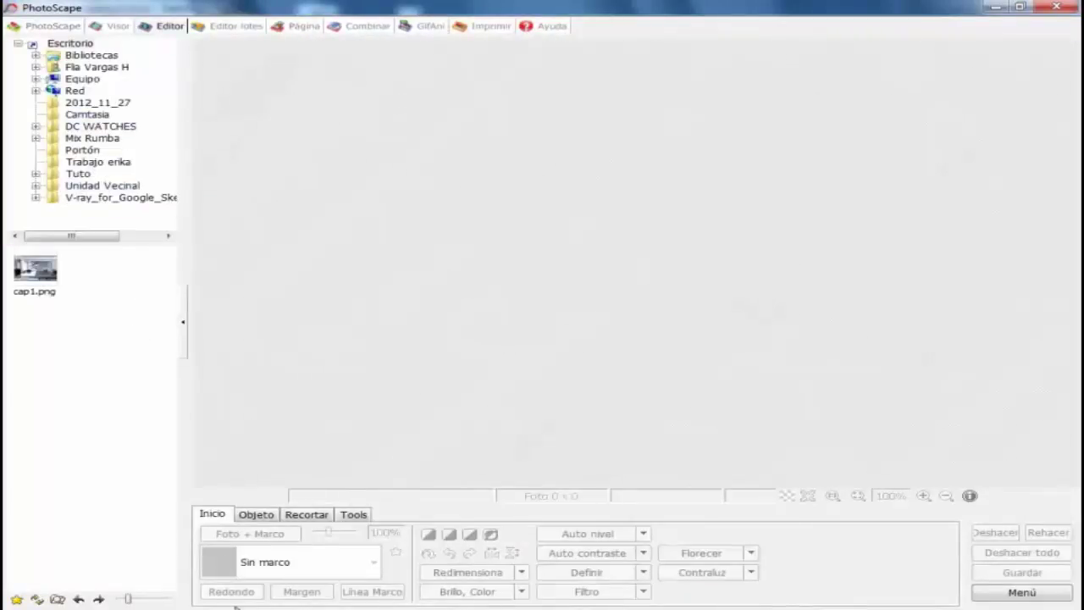
left_click(158, 534)
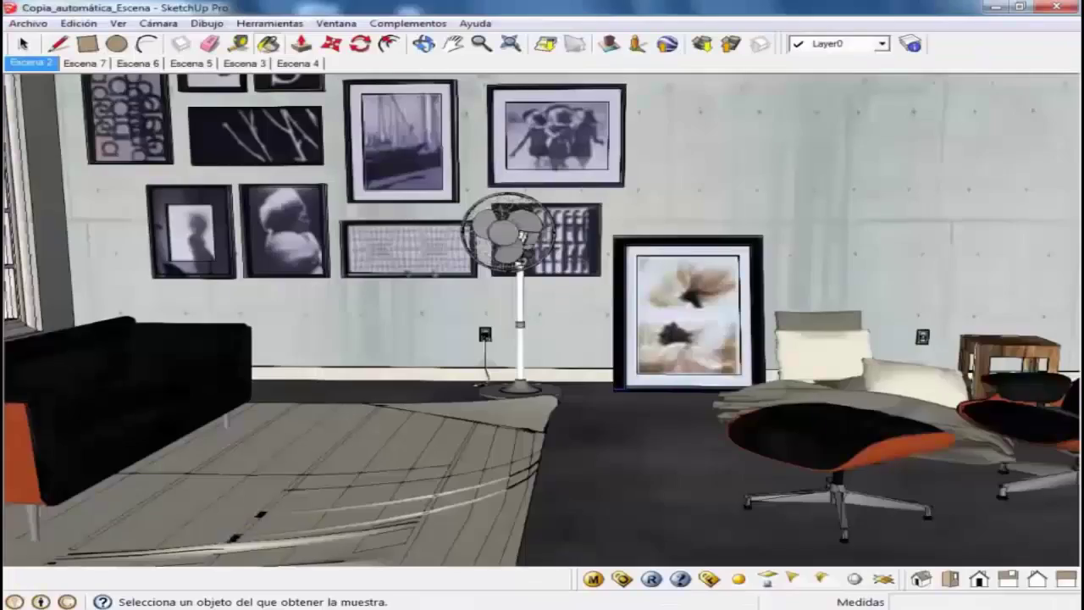
Save the V-Ray loft render to Escritorio as a JPEG named 1.
left_click(364, 542)
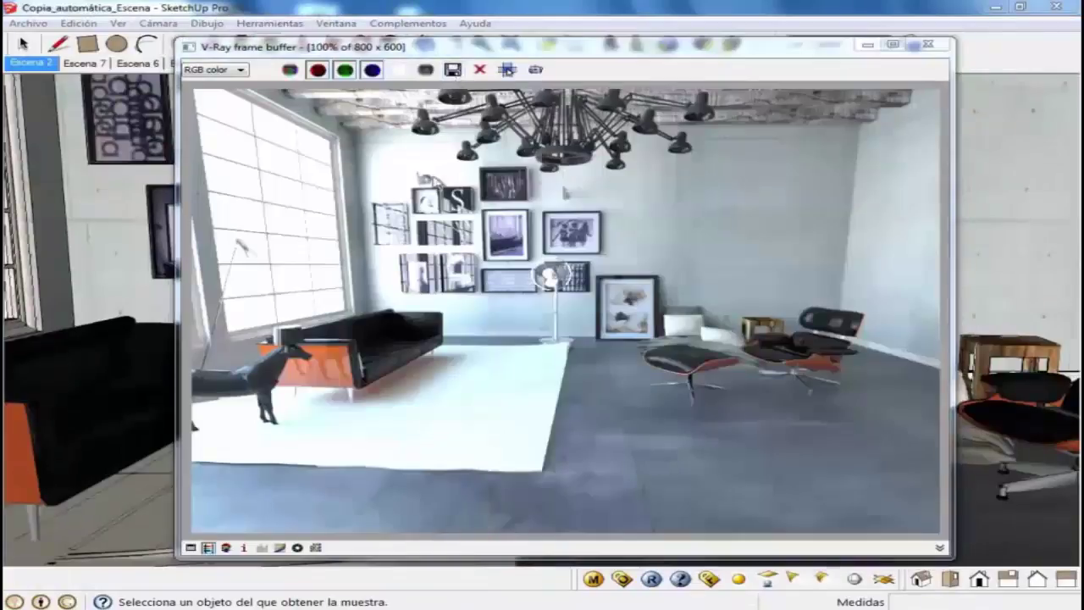
left_click(452, 70)
left_click(332, 242)
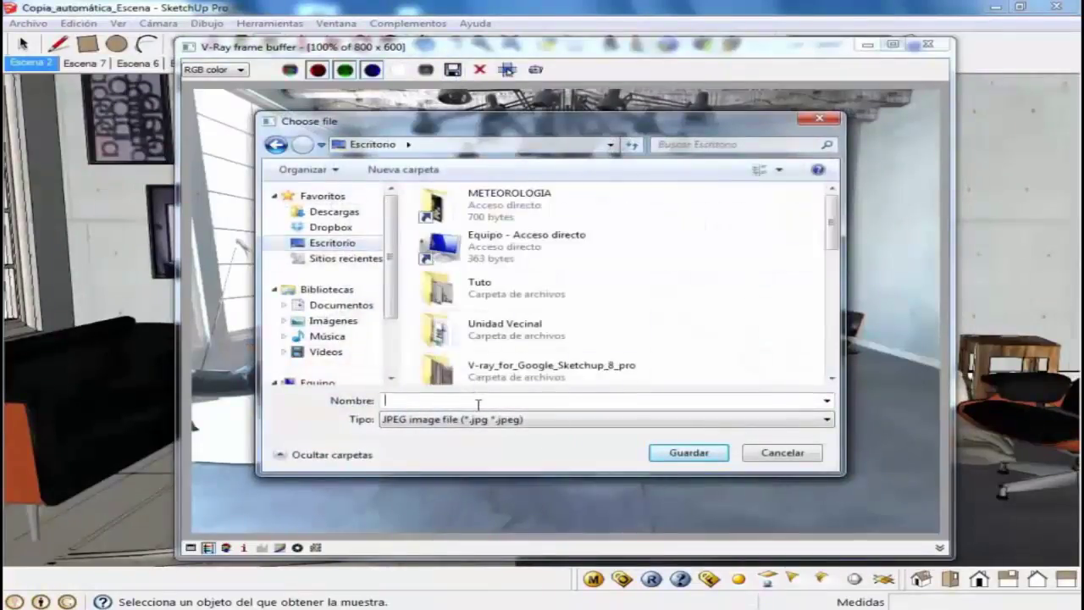
type("1")
key("Return")
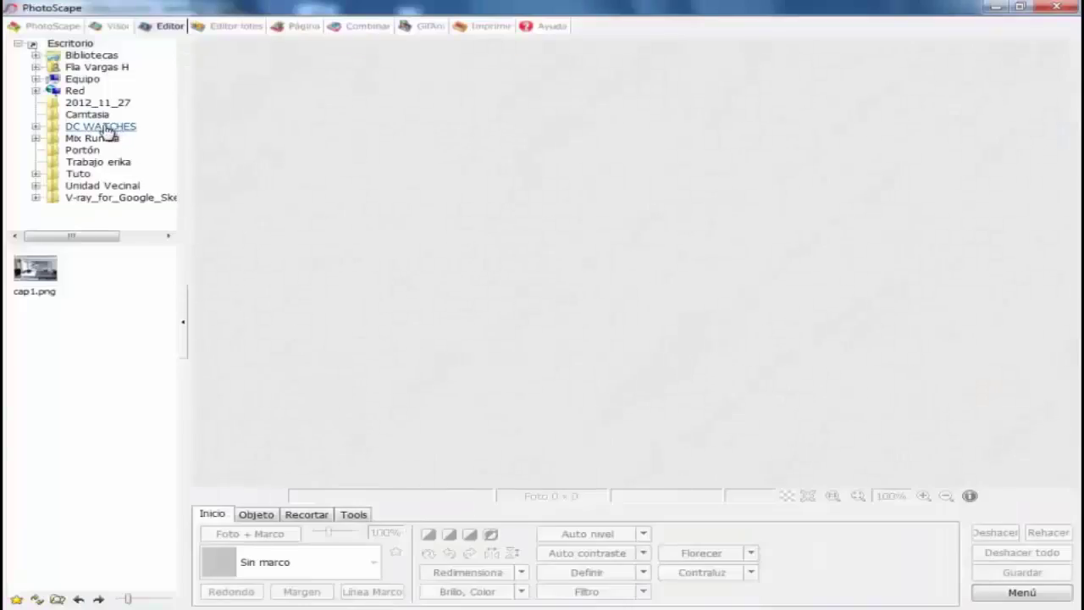
Load 1.jpg from the Escritorio folder into PhotoScape's Editor.
double_click(106, 127)
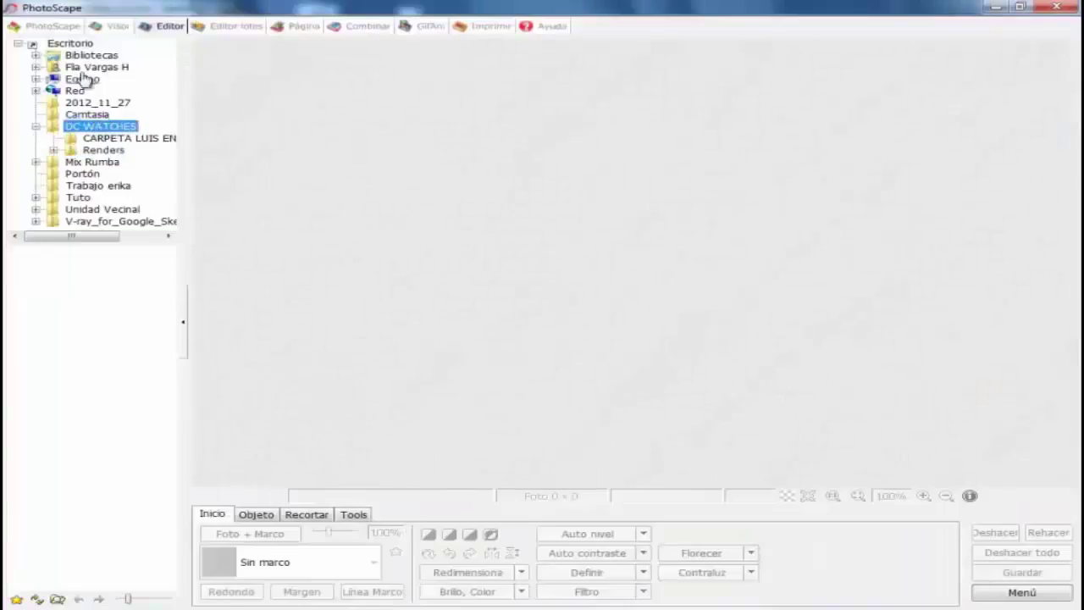
left_click(70, 43)
left_click(123, 271)
left_click(123, 271)
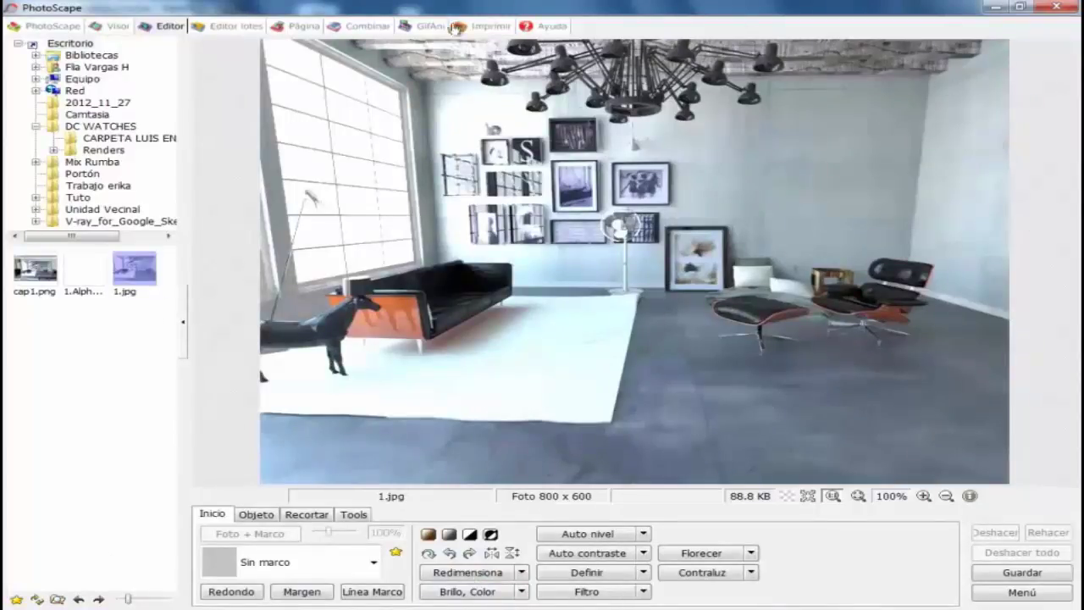
Apply a Brillo, Color adjustment with Profundidad raised to 51.
left_click(471, 591)
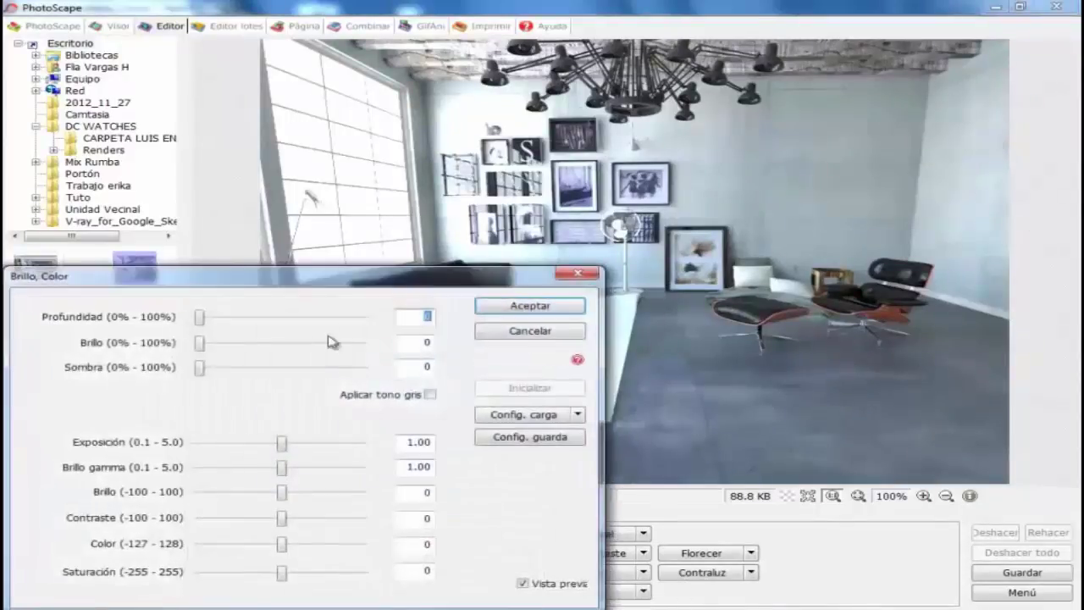
mouse_move(199, 320)
left_mouse_down()
mouse_move(326, 318)
mouse_move(286, 328)
left_mouse_up()
left_click(541, 306)
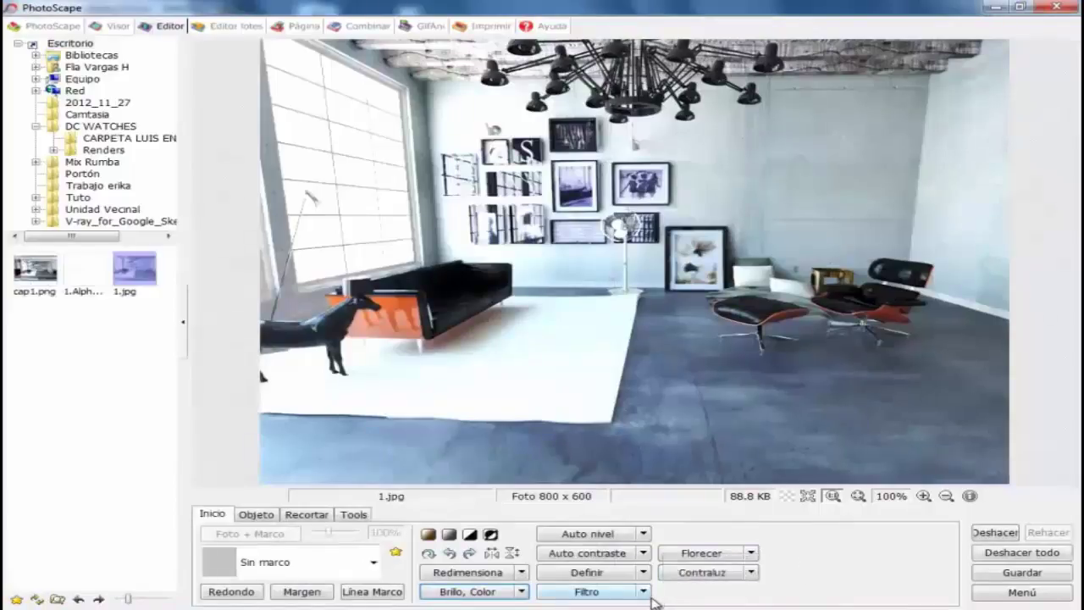
Preview the Proceso cruzado - Alto and Portra - Medio film filters, undoing each.
left_click(645, 593)
mouse_move(720, 180)
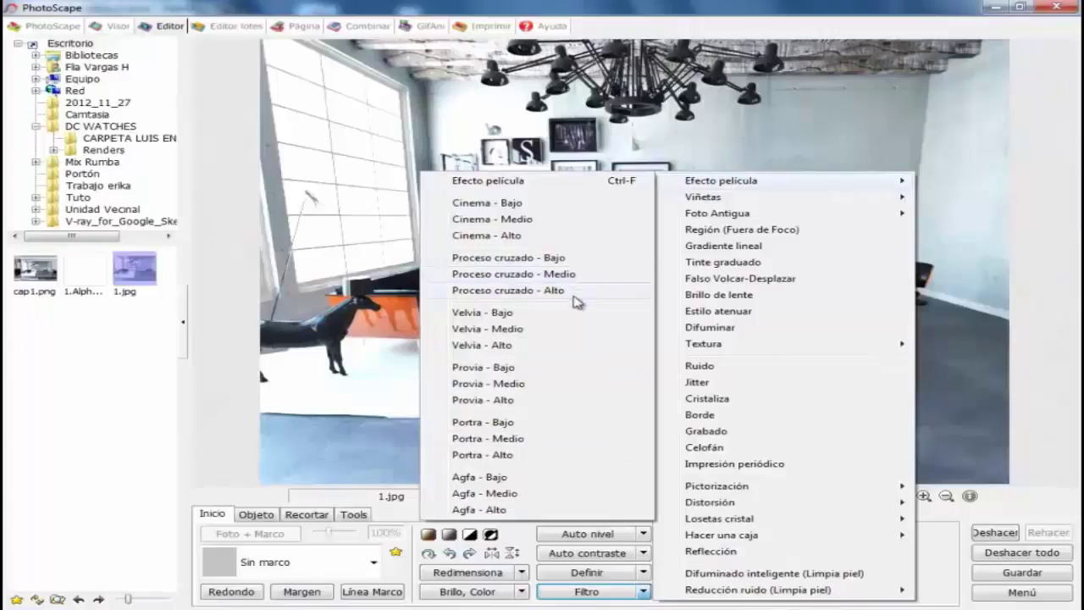
left_click(508, 289)
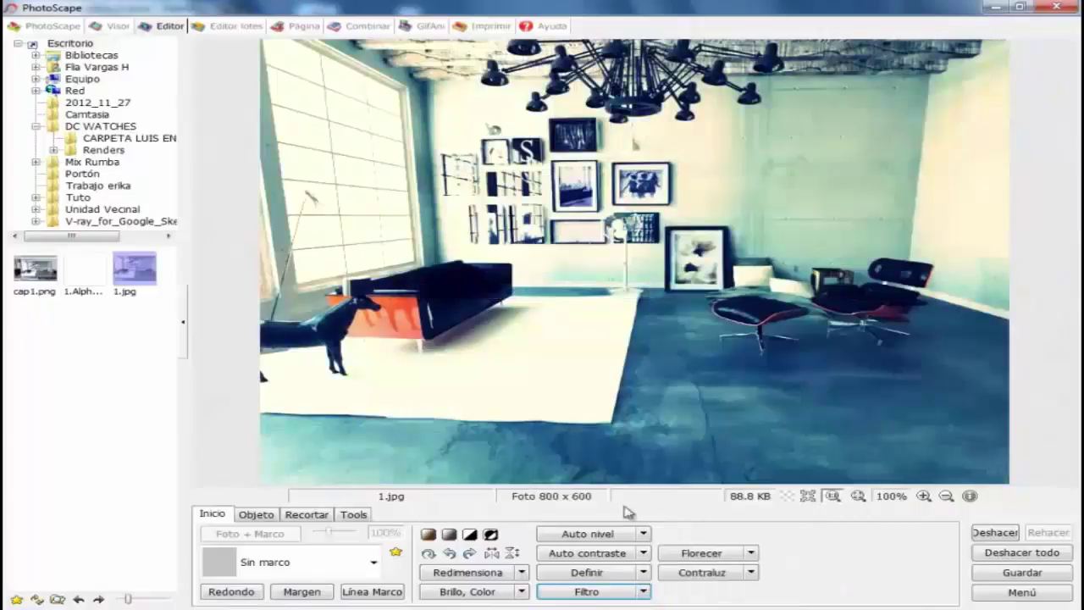
left_click(985, 533)
left_click(628, 593)
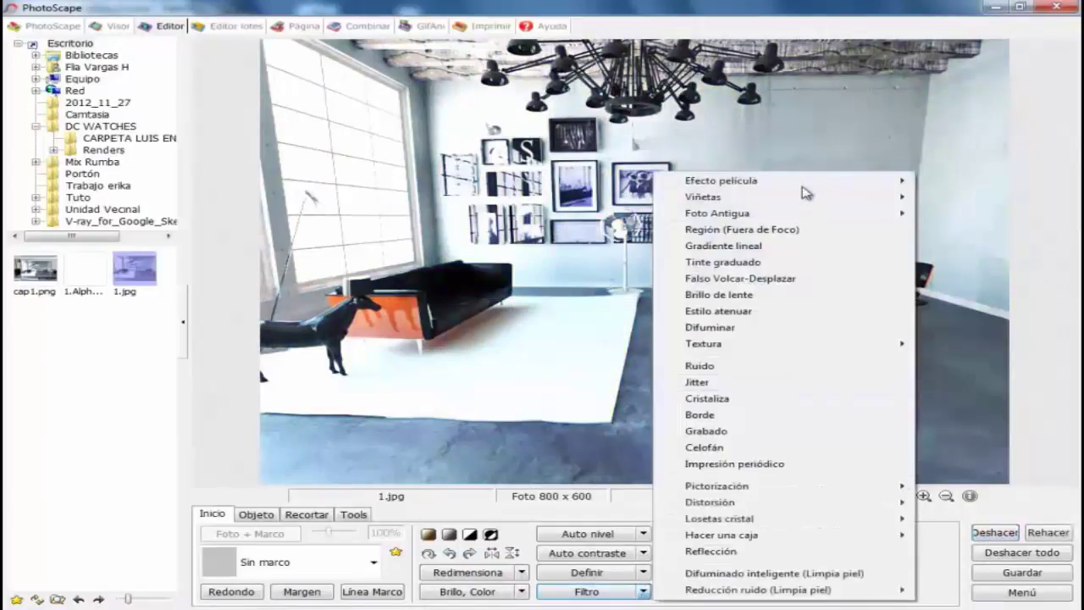
left_click(550, 439)
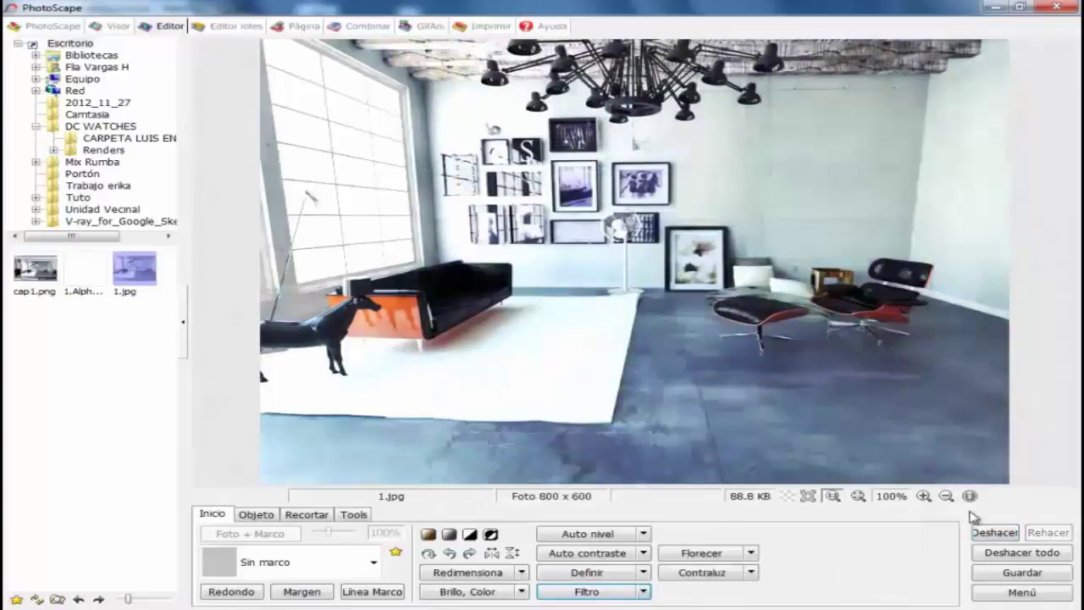
left_click(987, 535)
Apply the Cinema - Medio film effect to the render.
left_click(645, 591)
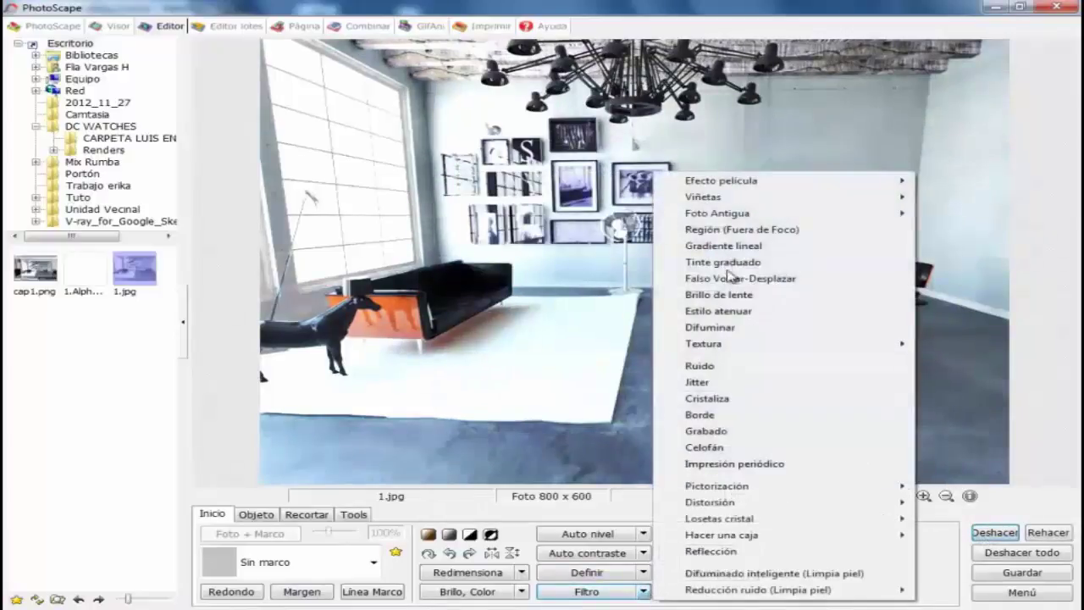
left_click(711, 182)
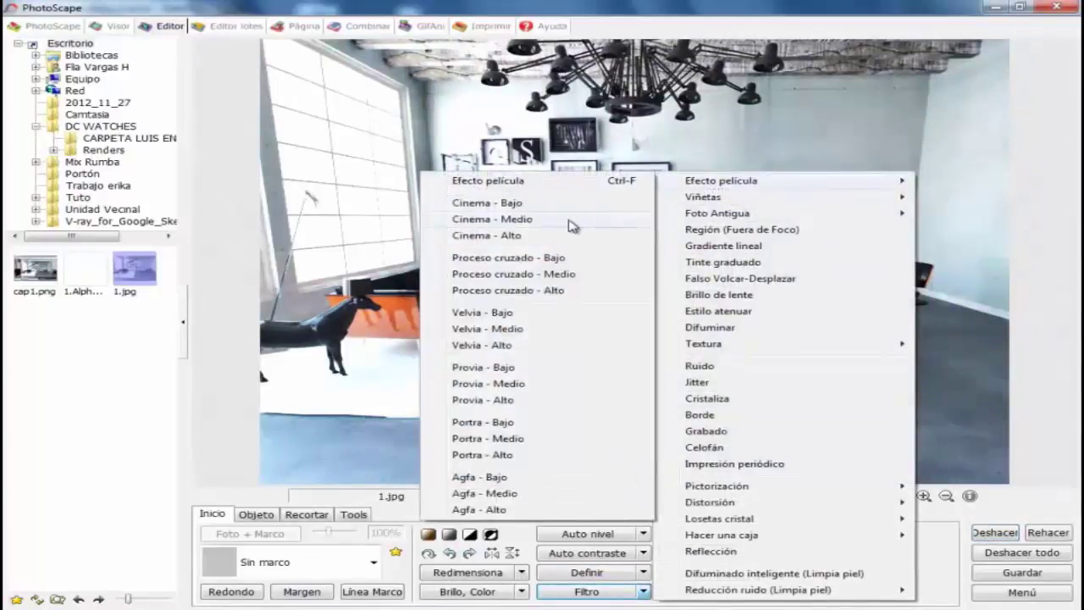
left_click(571, 222)
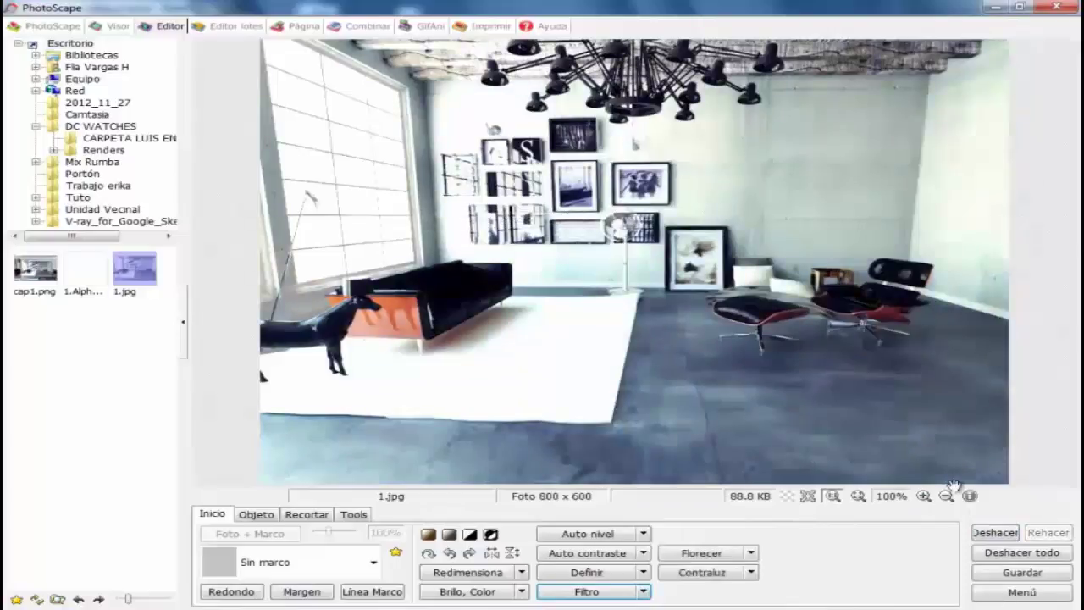